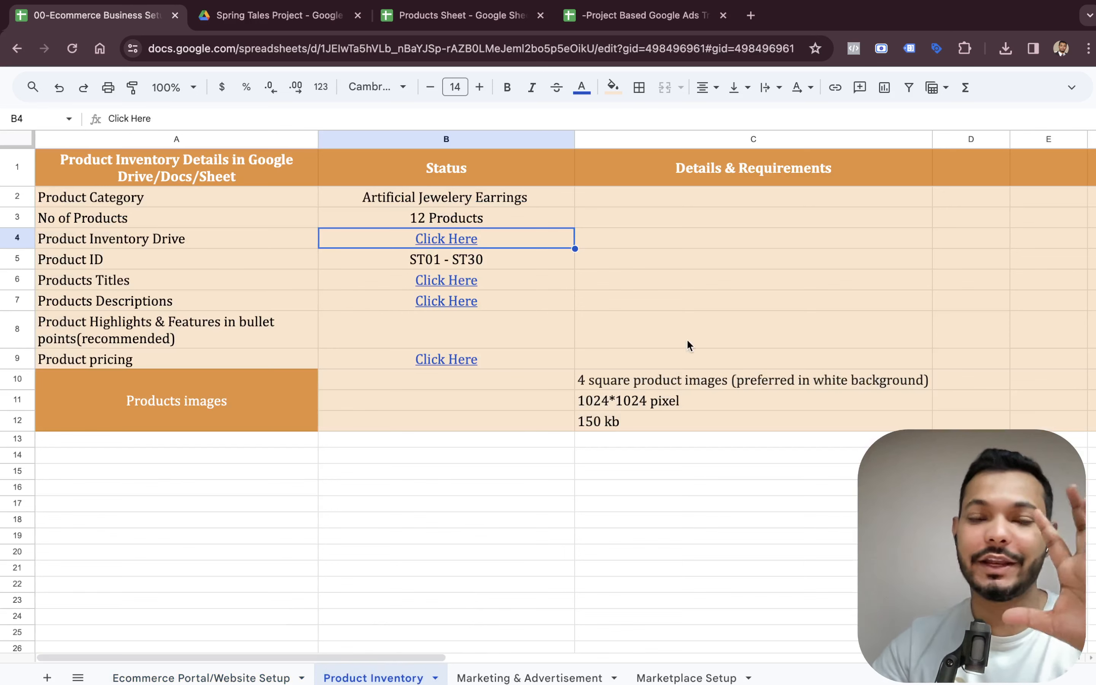
Review the brand and website setup checklist on the Ecommerce Portal/Website Setup sheet.
left_click(200, 678)
left_click(439, 339)
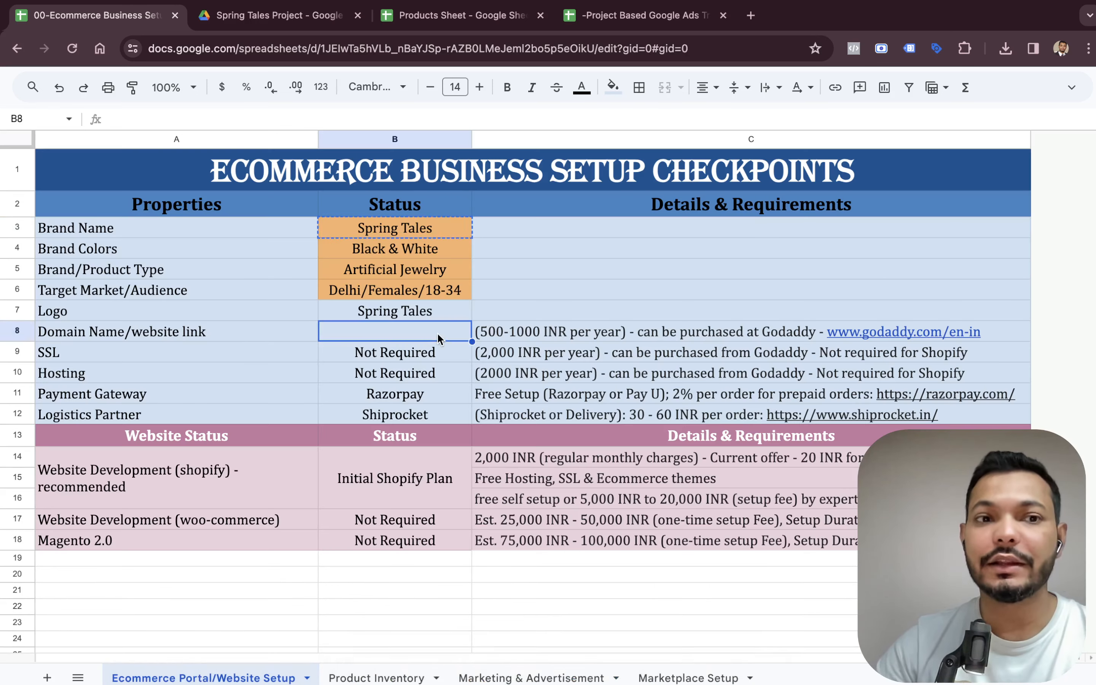
key("Down")
key("Down")
key("Down")
key("Down")
key("Down")
key("Down")
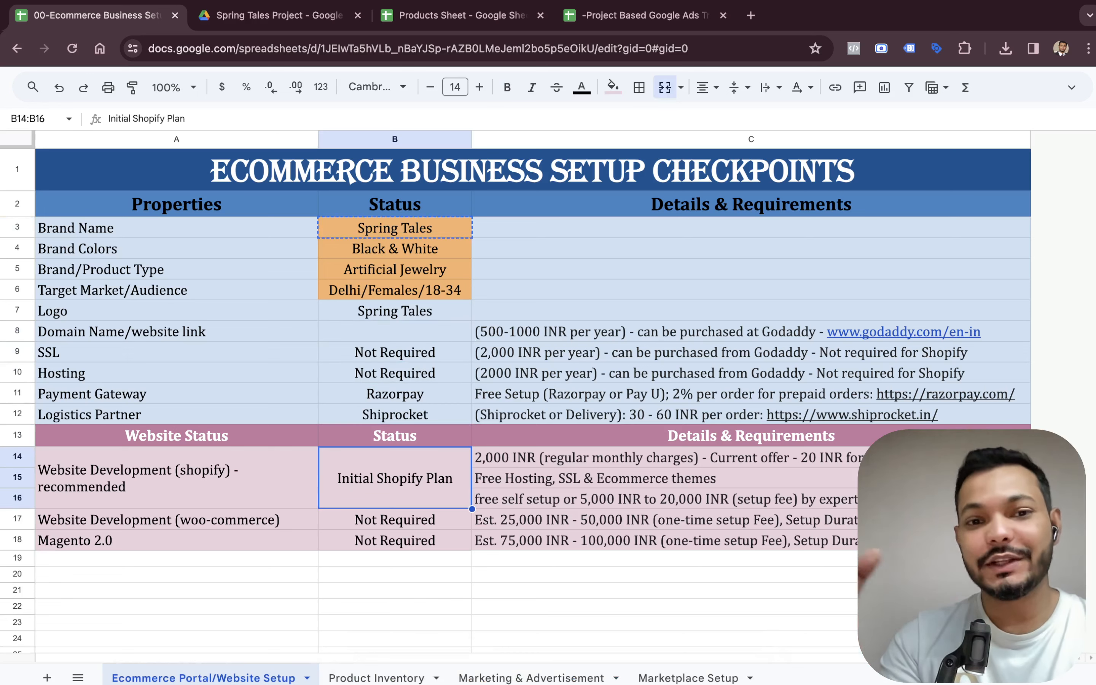
key("Up")
key("Up")
key("Up")
key("Up")
key("Up")
key("Up")
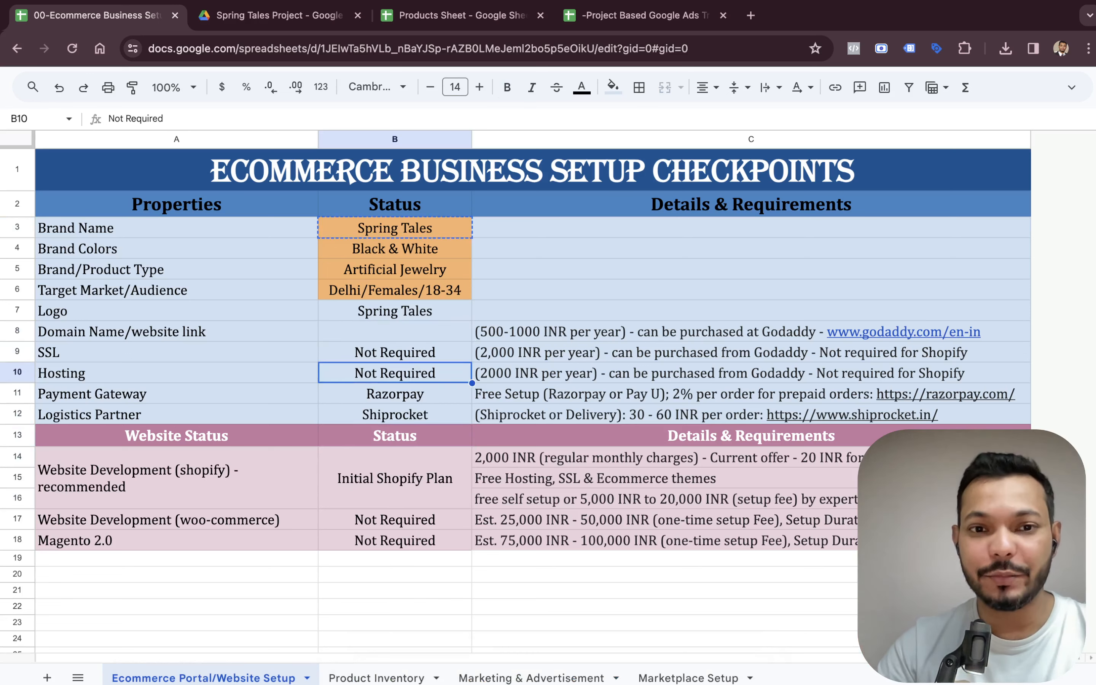
key("Right")
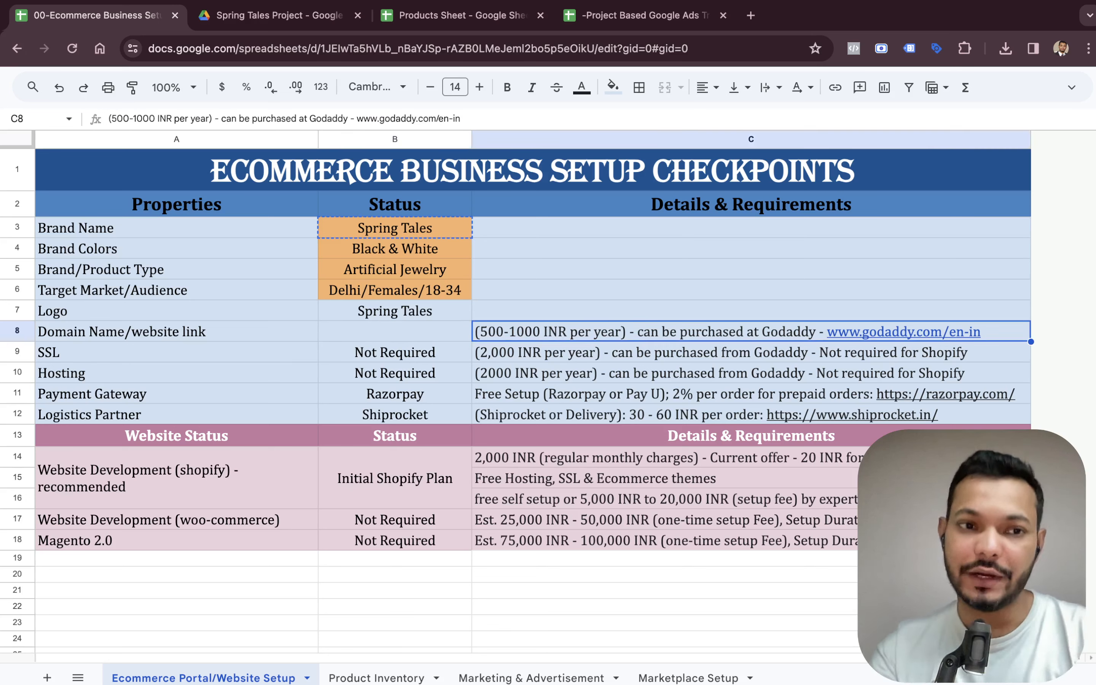
key("Left")
key("Up")
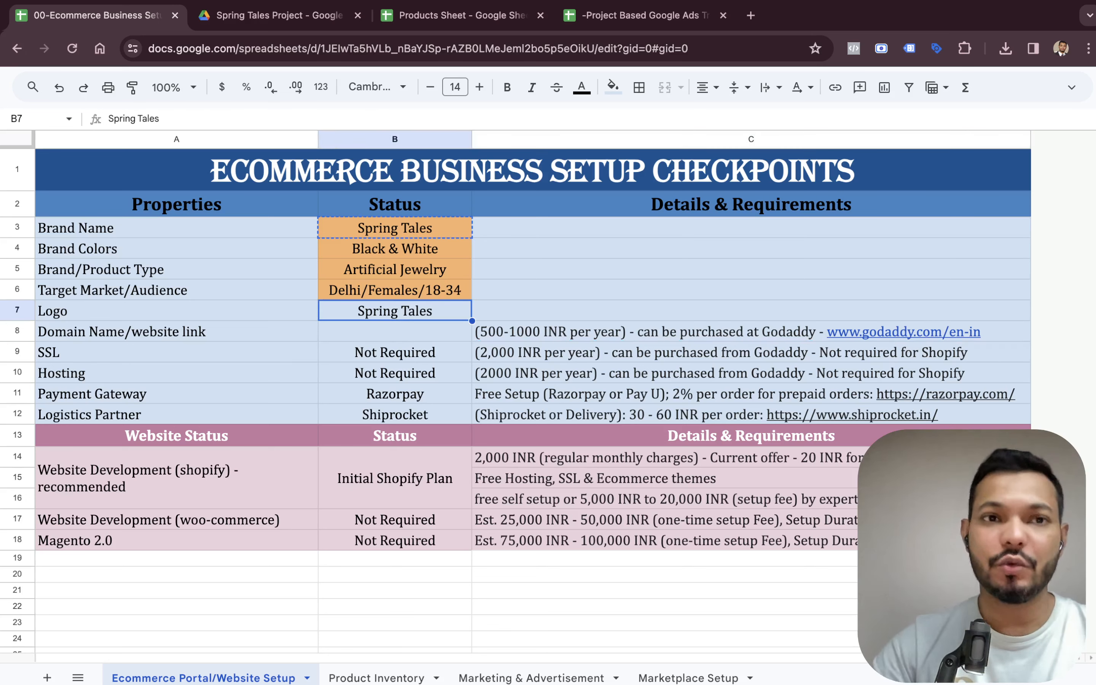
Check the Logo folder in the project's Drive and the GoDaddy link listed for the domain row.
key("ctrl+Tab")
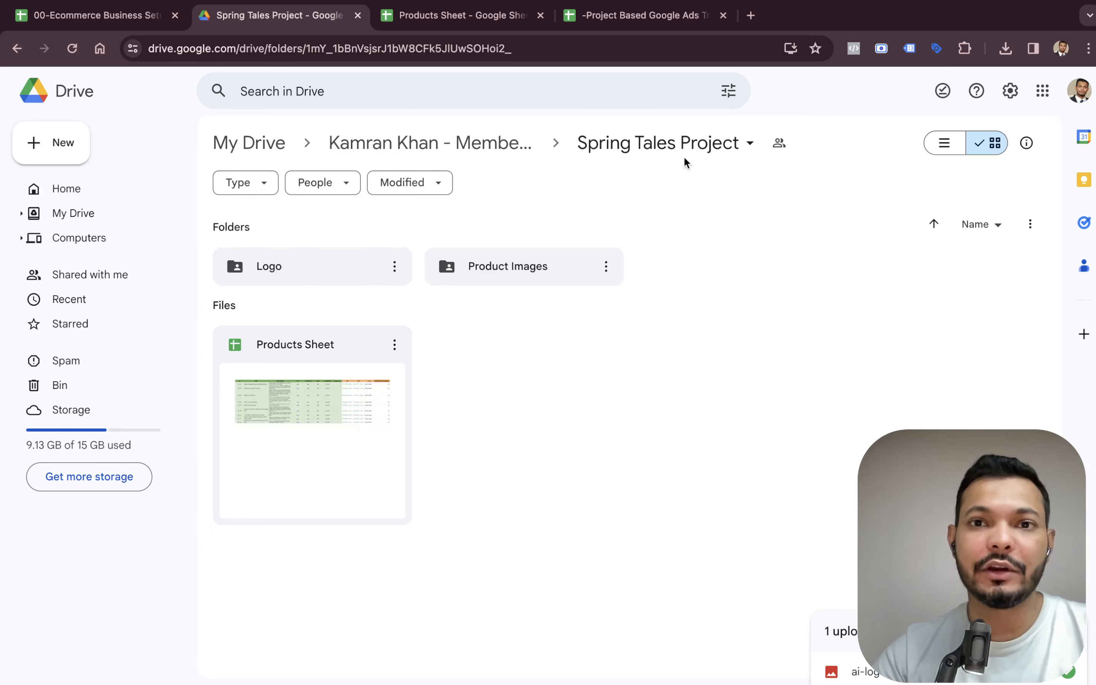
double_click(368, 268)
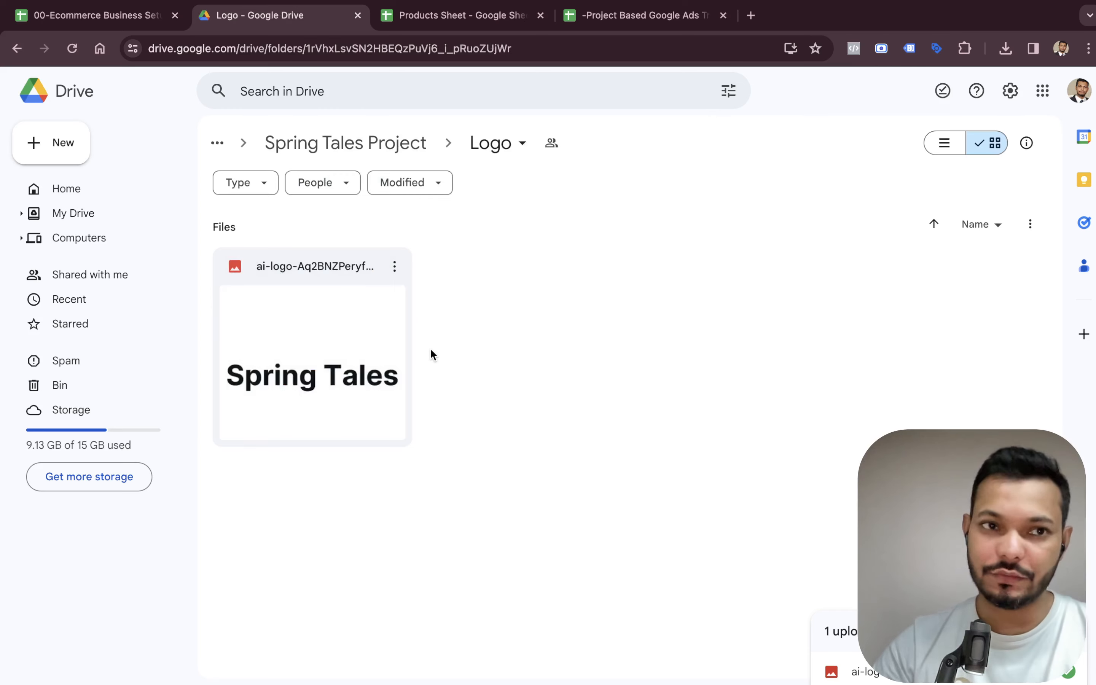
left_click(125, 28)
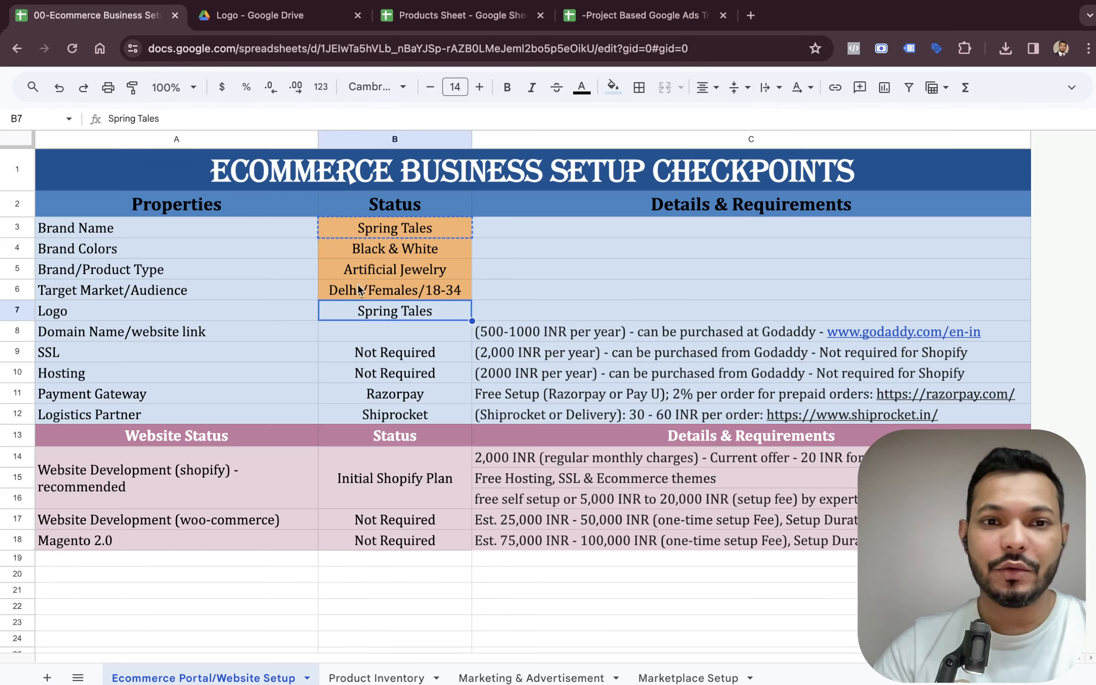
left_click(764, 330)
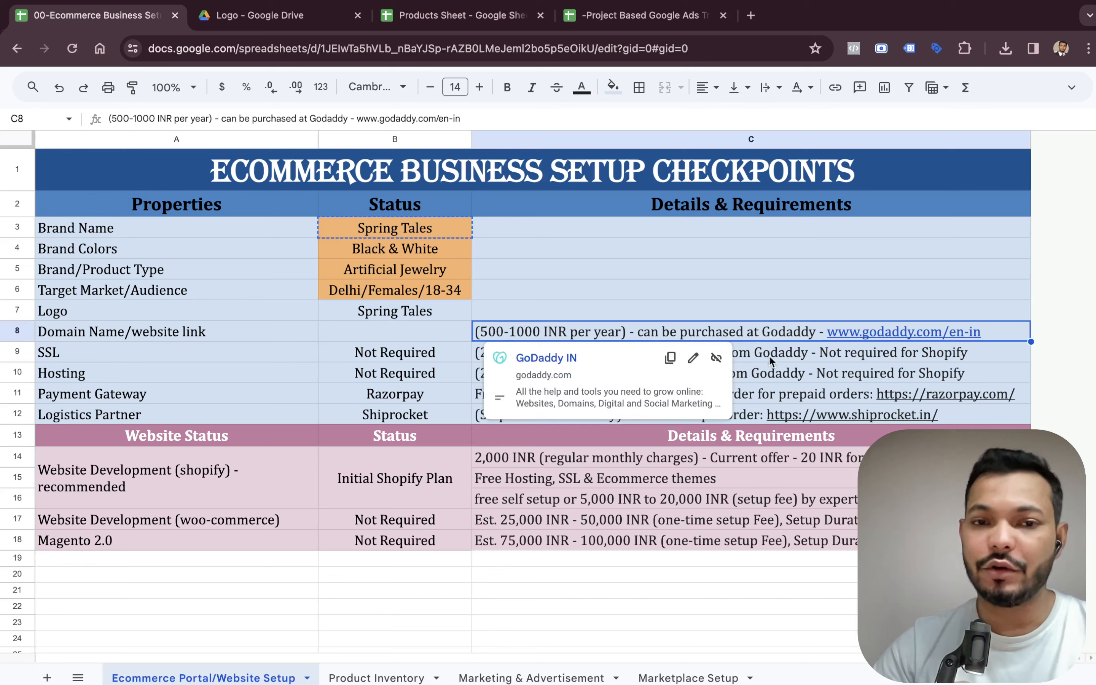
left_click(432, 326)
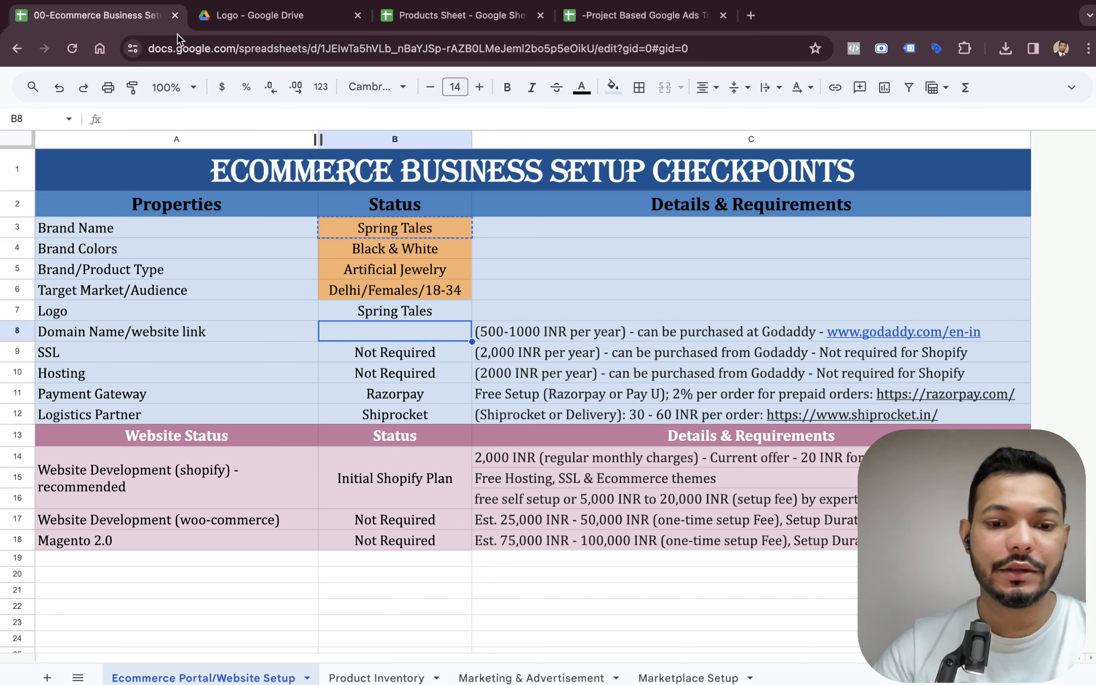
In a new browser tab, search Google for buy domain and open the GoDaddy domain registration result.
key("super+t")
type("buy d")
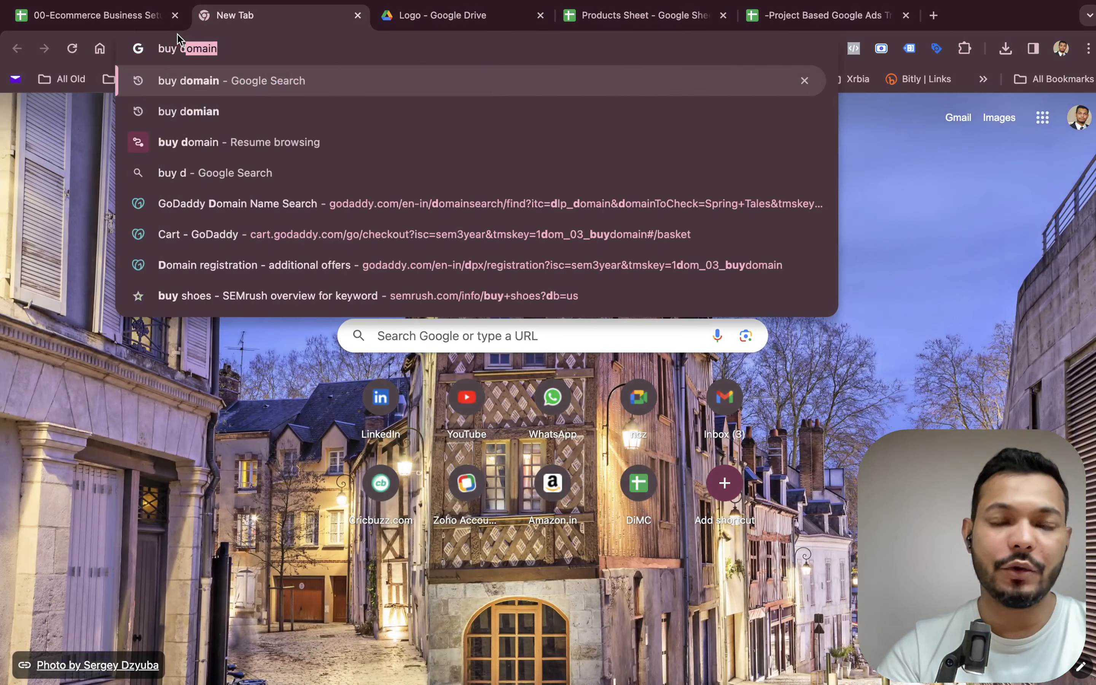
key("Return")
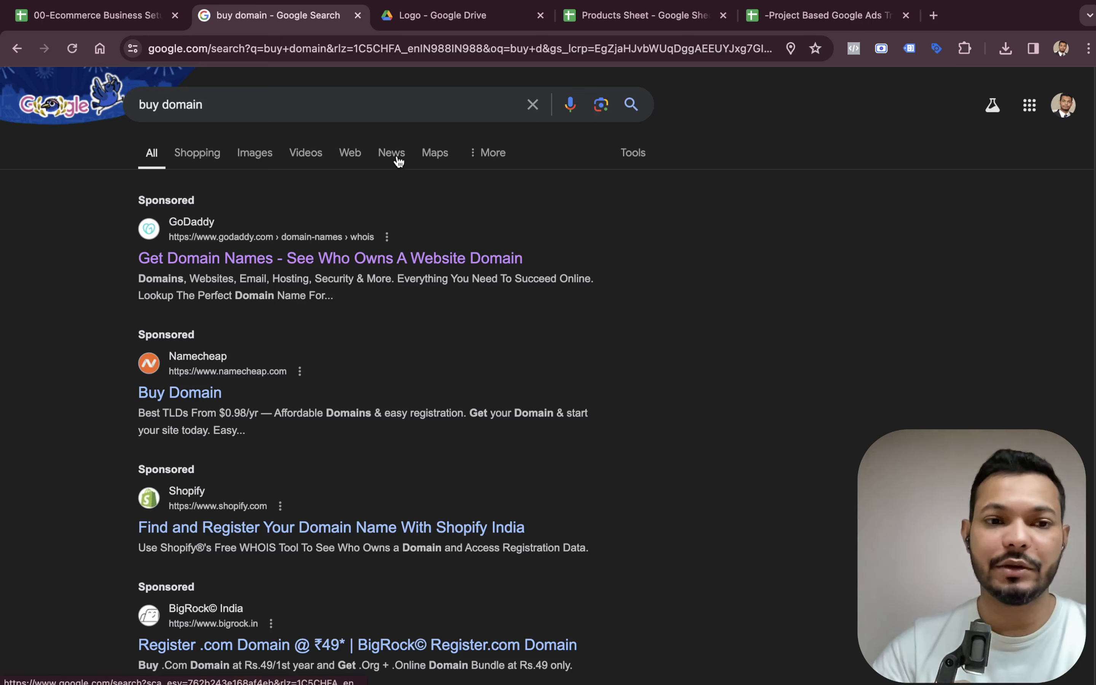
scroll(398, 168, "down", 3)
scroll(299, 188, "up", 3)
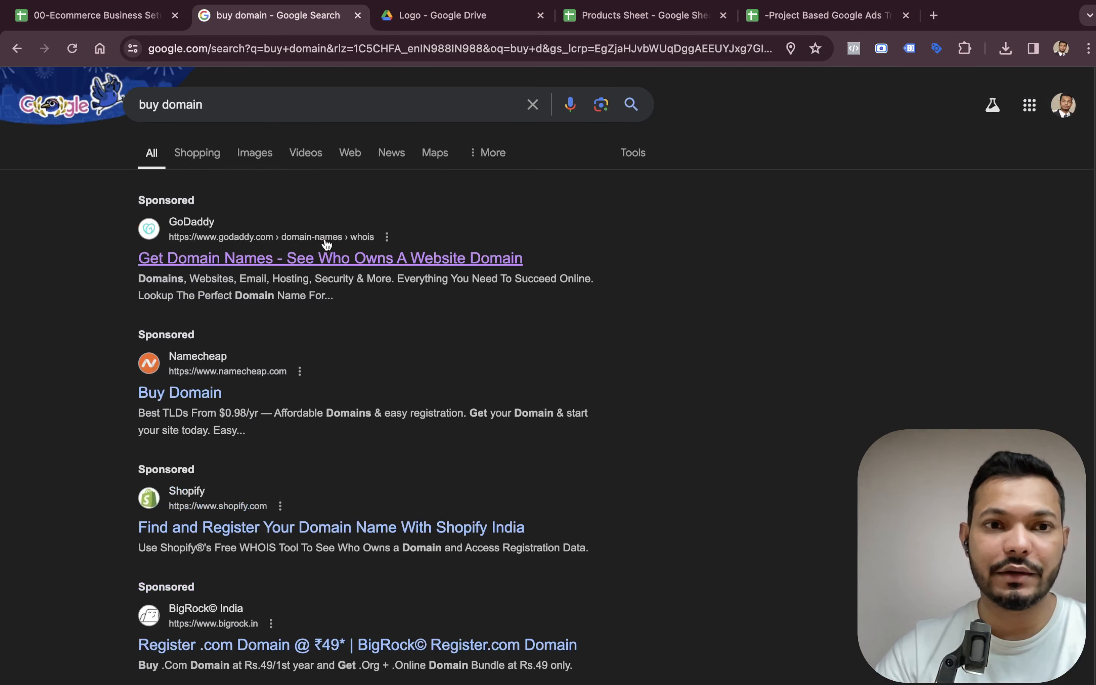
left_click(324, 256)
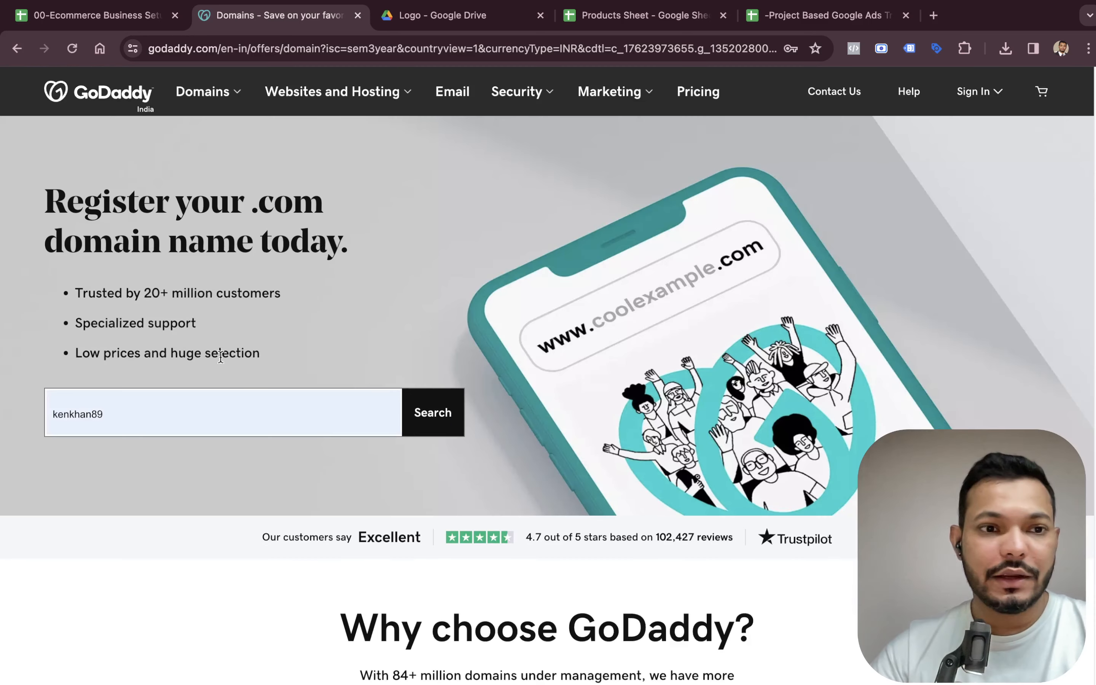
Copy the brand name Spring Tales from the checklist and search for it as a domain on GoDaddy.
left_click(109, 18)
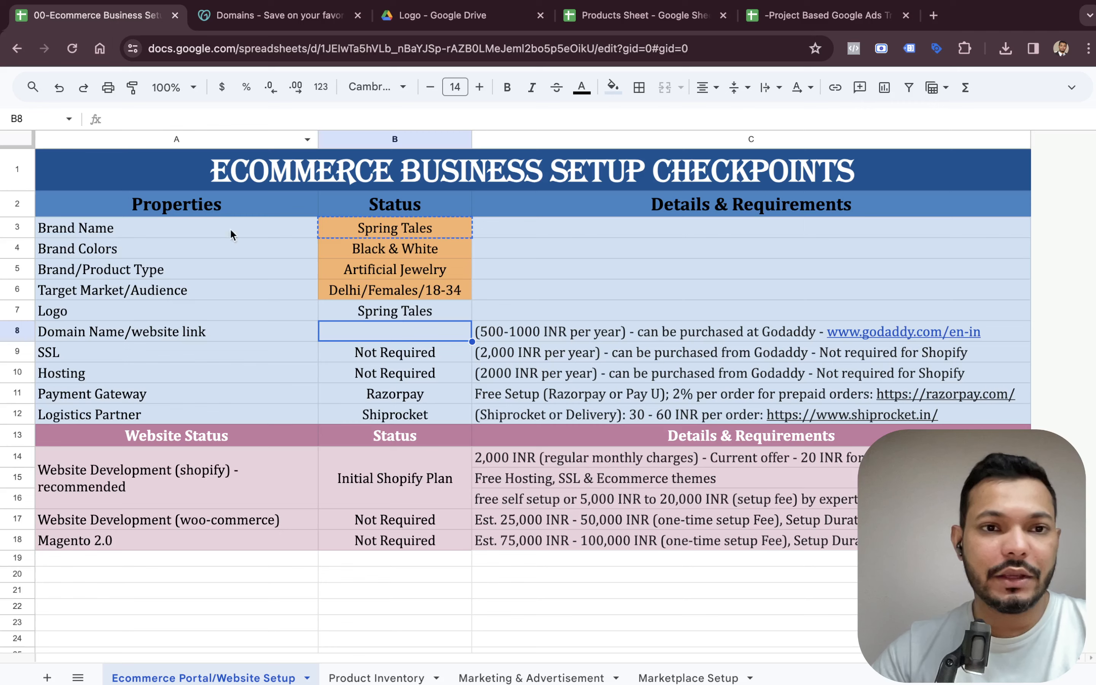
left_click(343, 233)
left_click(289, 16)
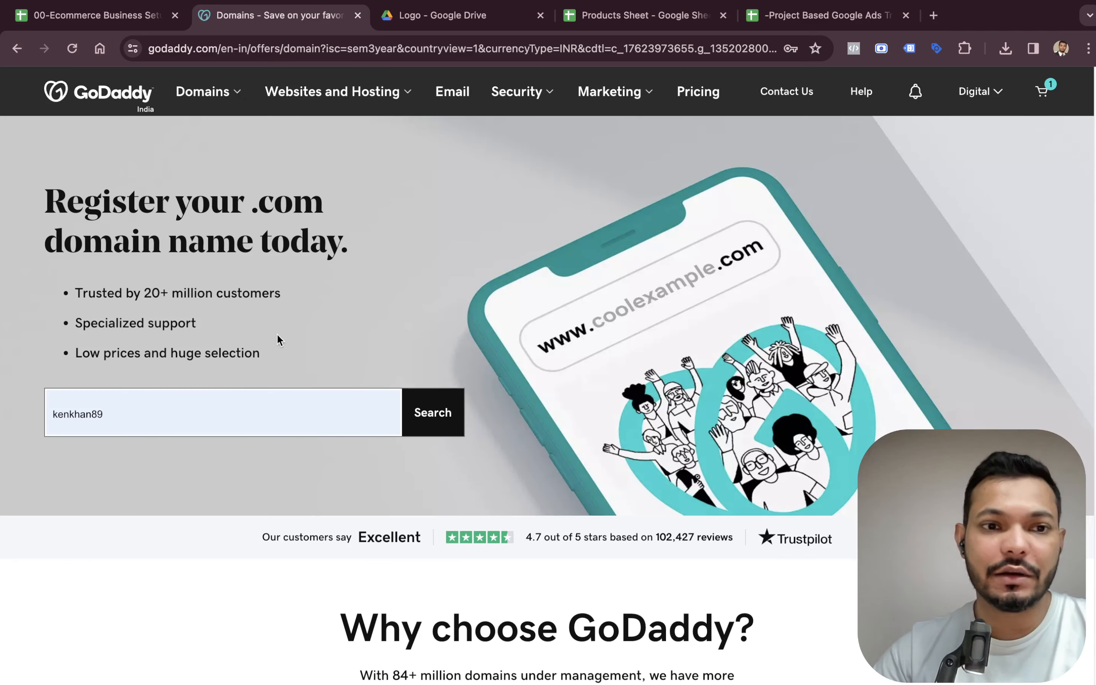
left_click(205, 405)
key("ctrl+a")
type("Spring Tales")
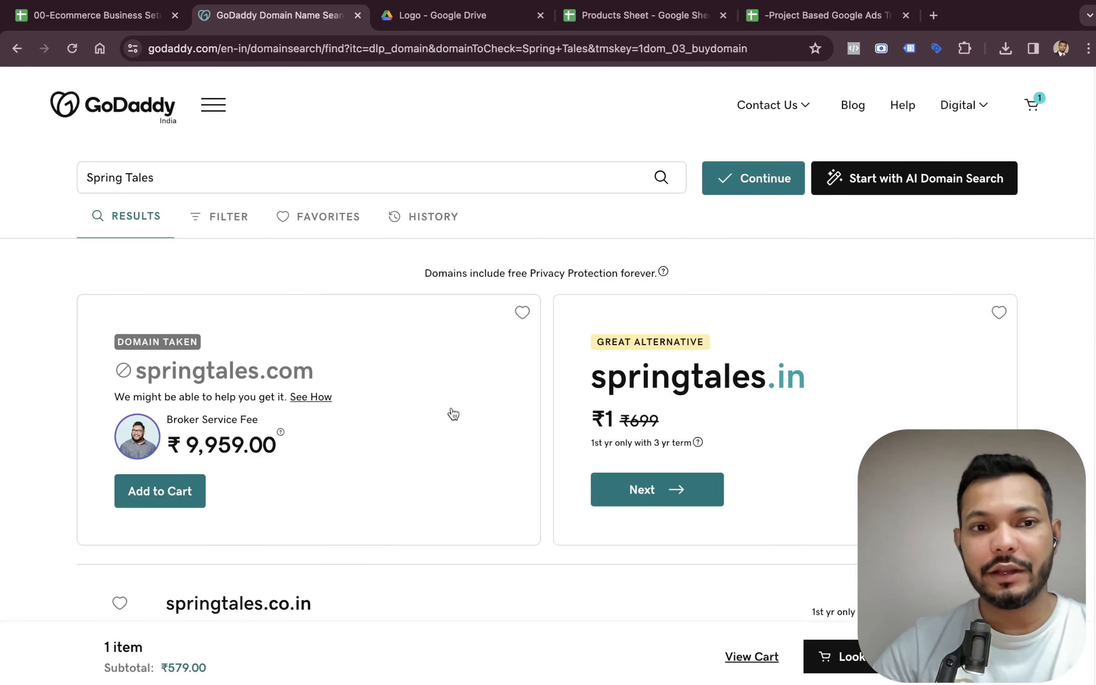
Browse the domain results and choose the springtales.in alternative.
scroll(453, 414, "down", 2)
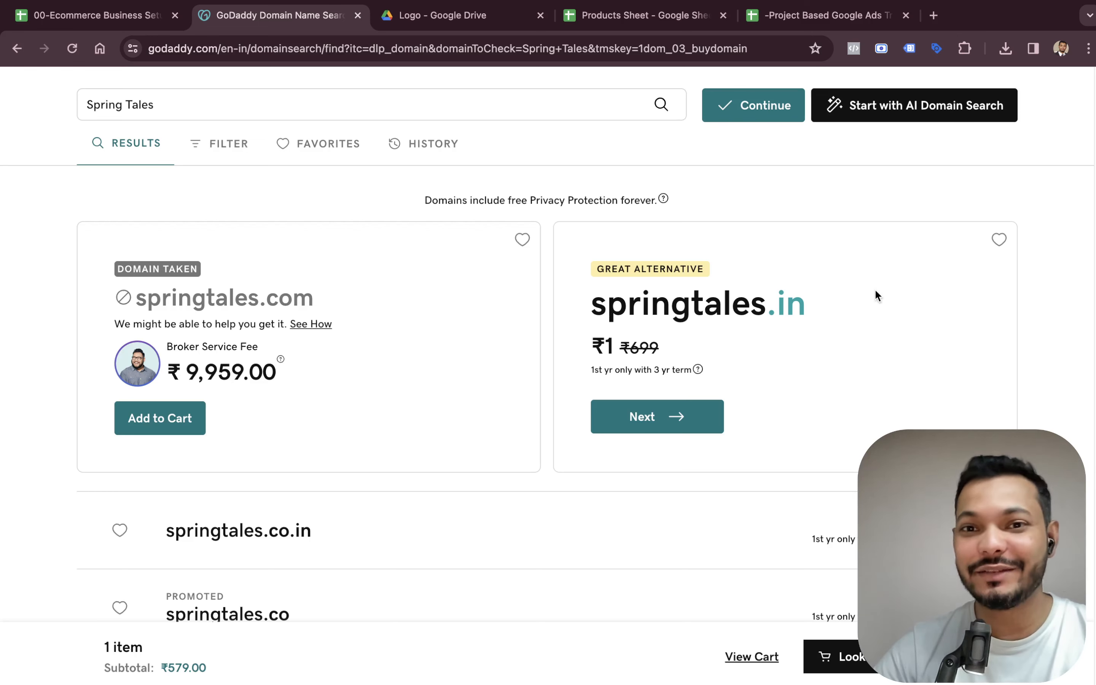
scroll(874, 290, "down", 20)
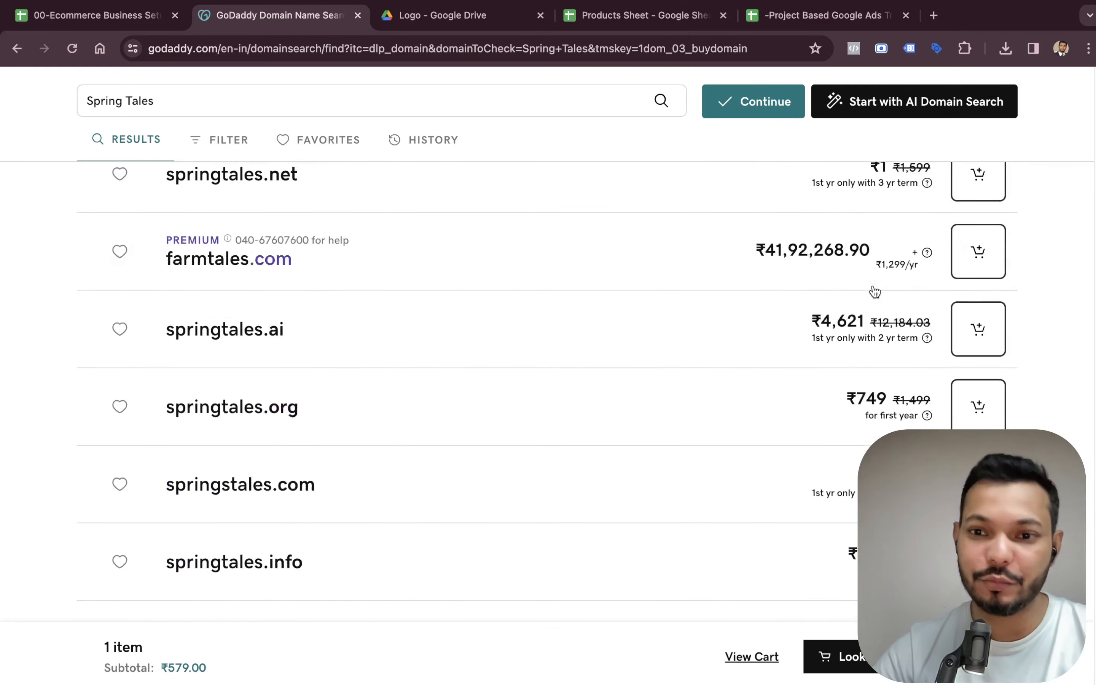
scroll(874, 290, "down", 5)
scroll(873, 290, "up", 20)
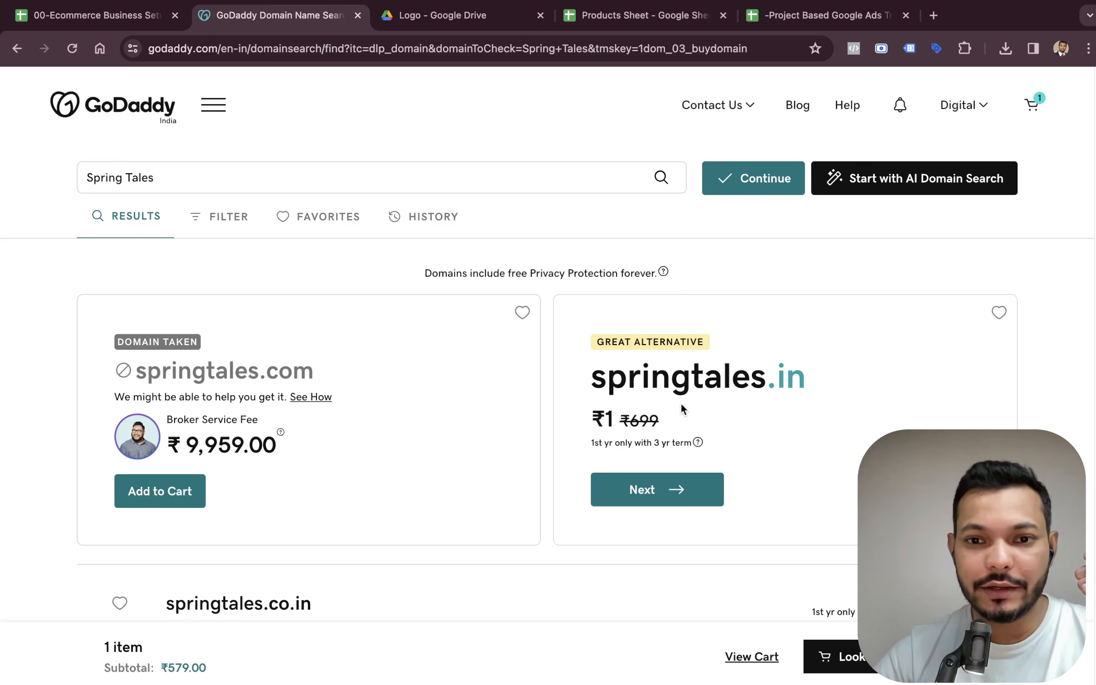
left_click(657, 495)
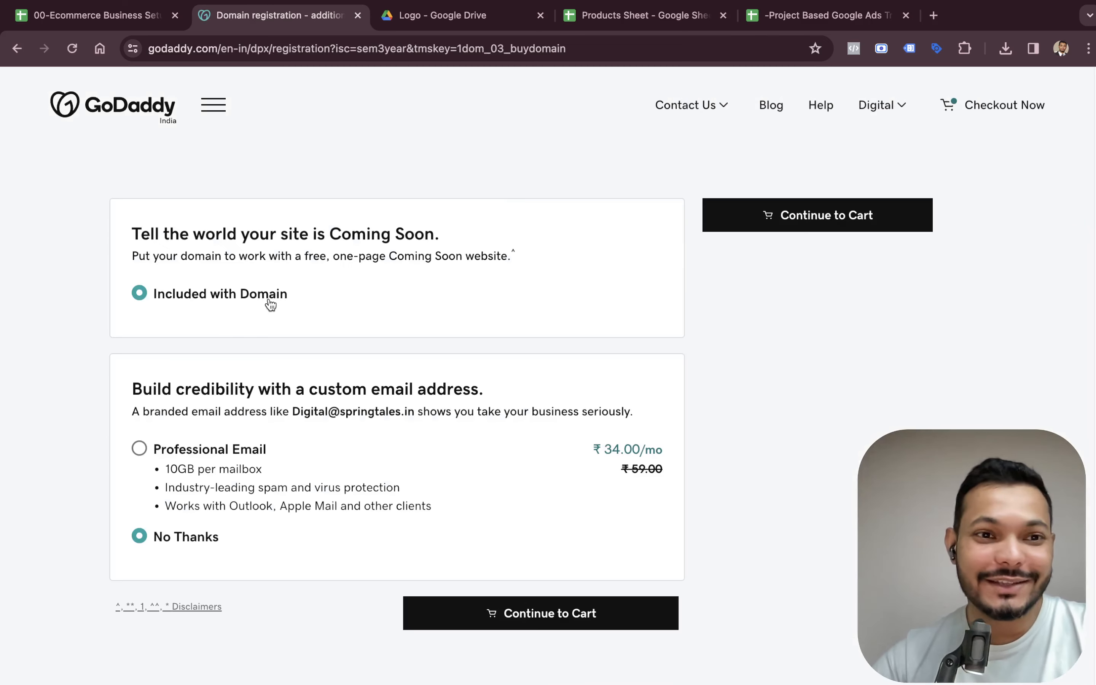
Continue to the cart with springtales.in and keep the 1 Year registration term.
left_click(567, 611)
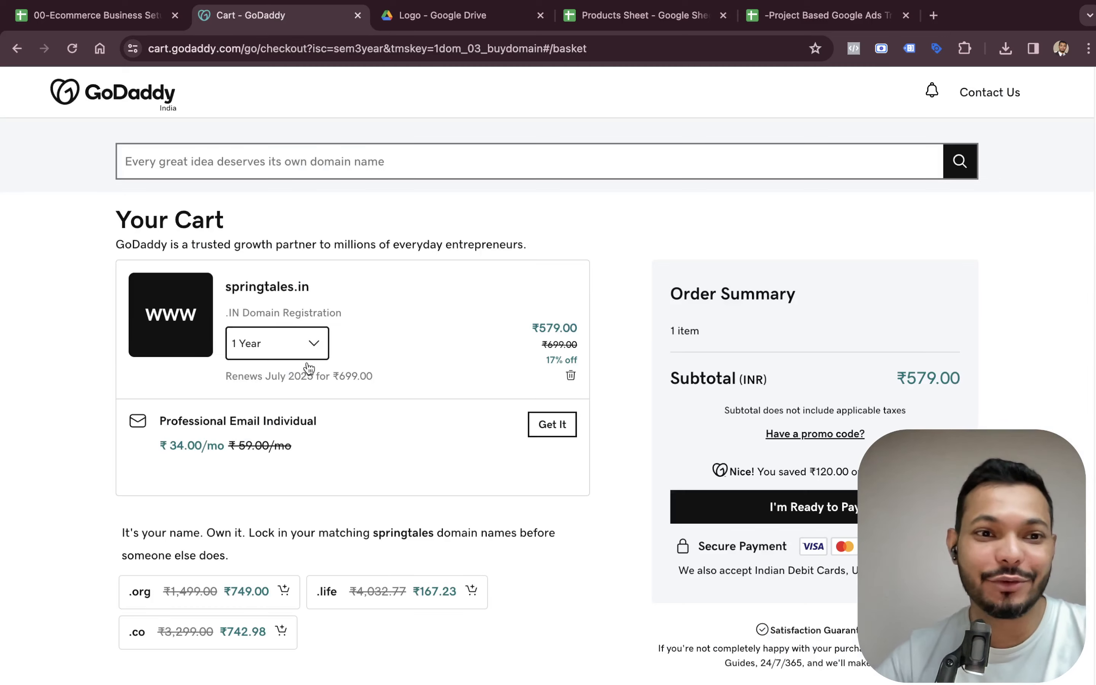
left_click(299, 347)
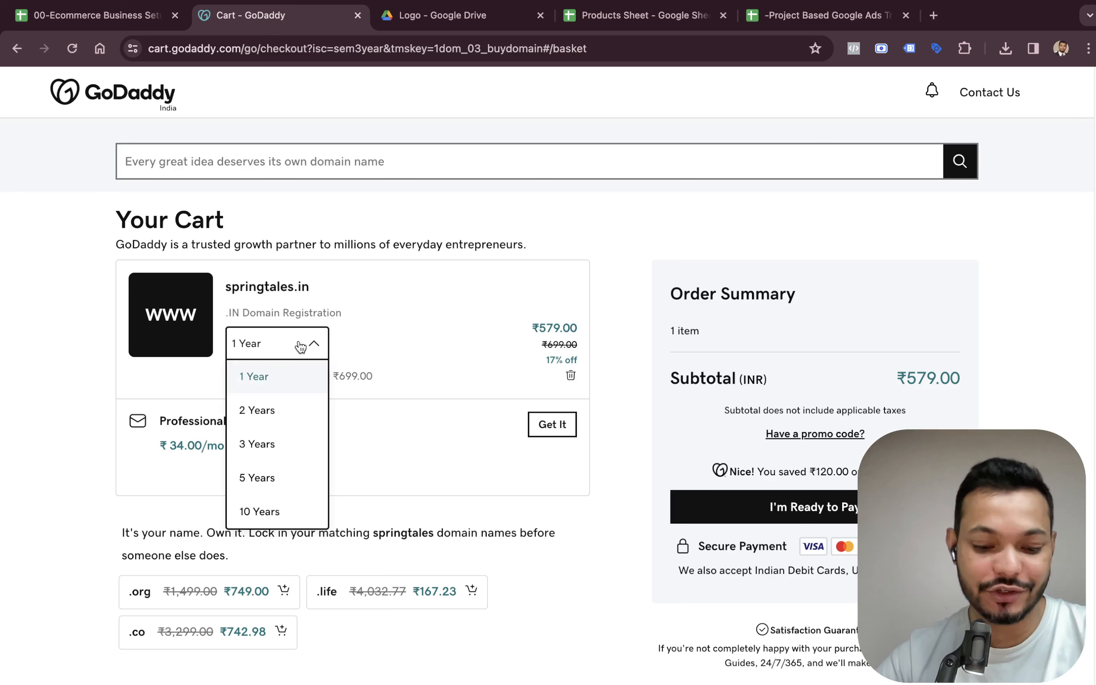
left_click(420, 354)
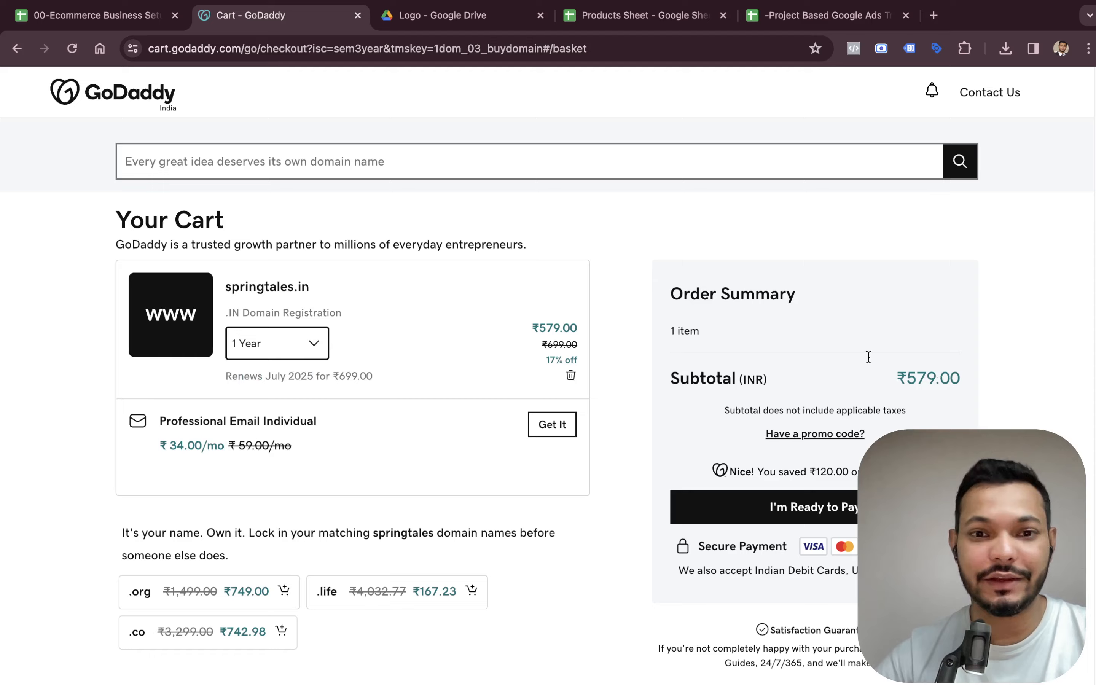
Proceed to checkout, choose UPI as the payment method and enter the UPI virtual payment address.
scroll(431, 341, "down", 3)
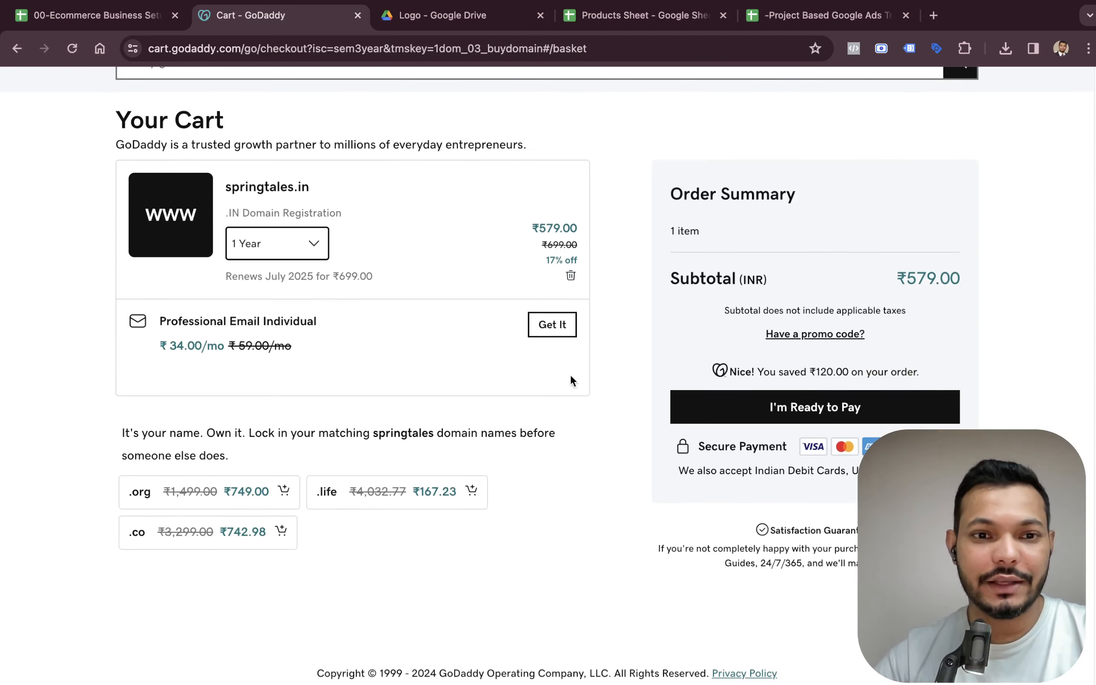
left_click(792, 407)
scroll(363, 361, "down", 3)
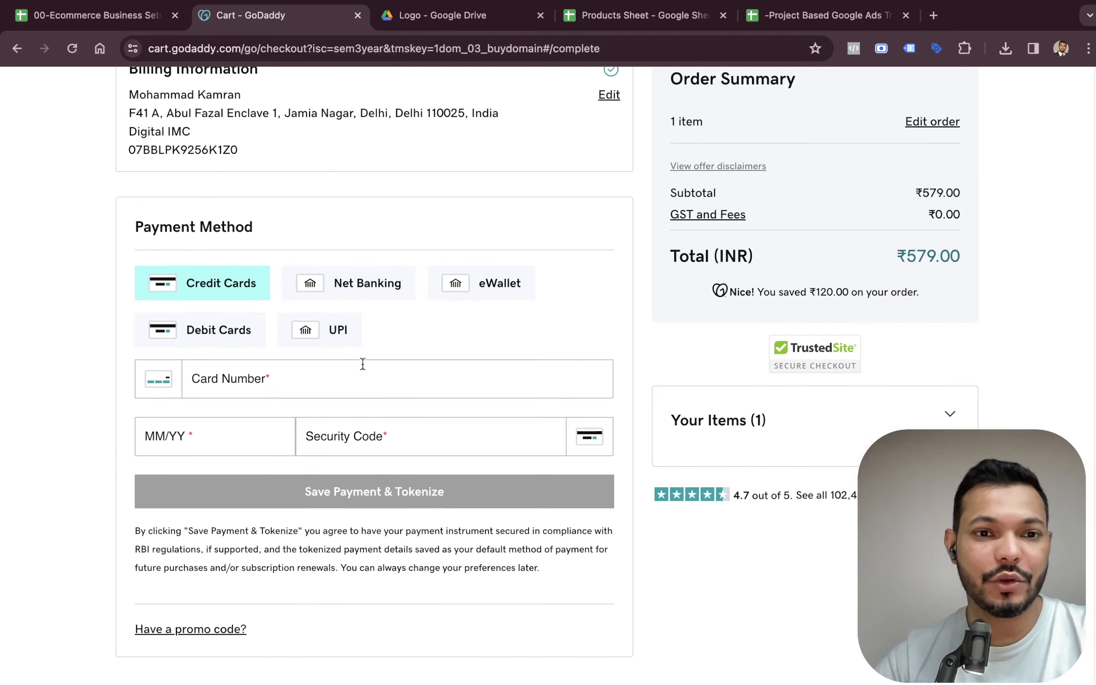
left_click(343, 346)
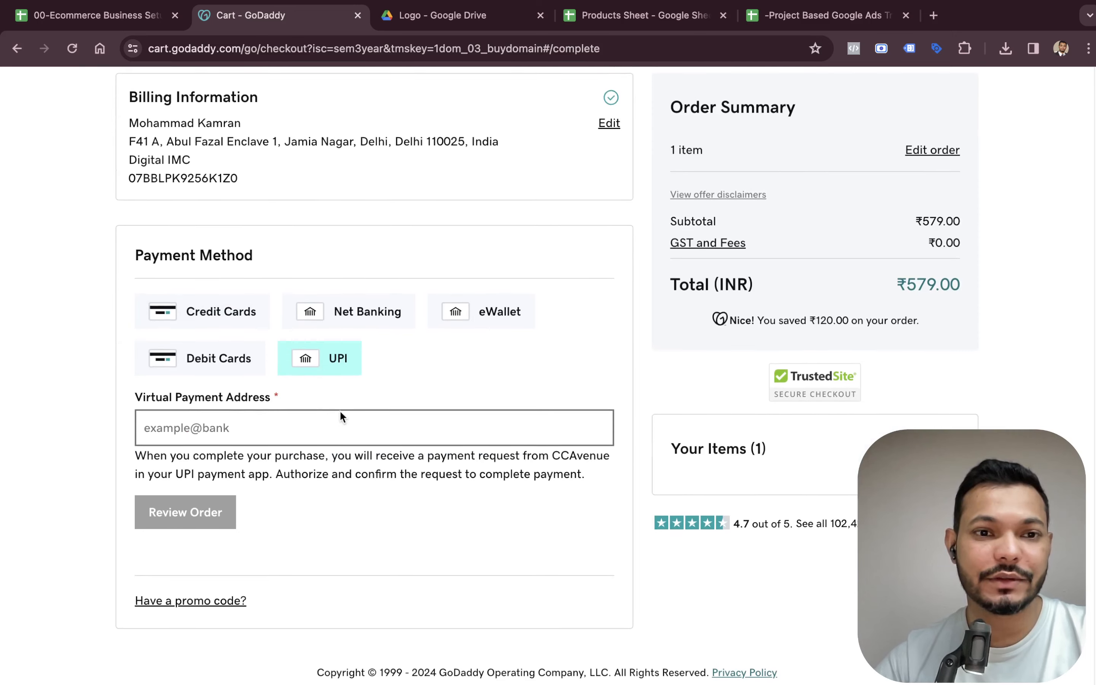
left_click(279, 433)
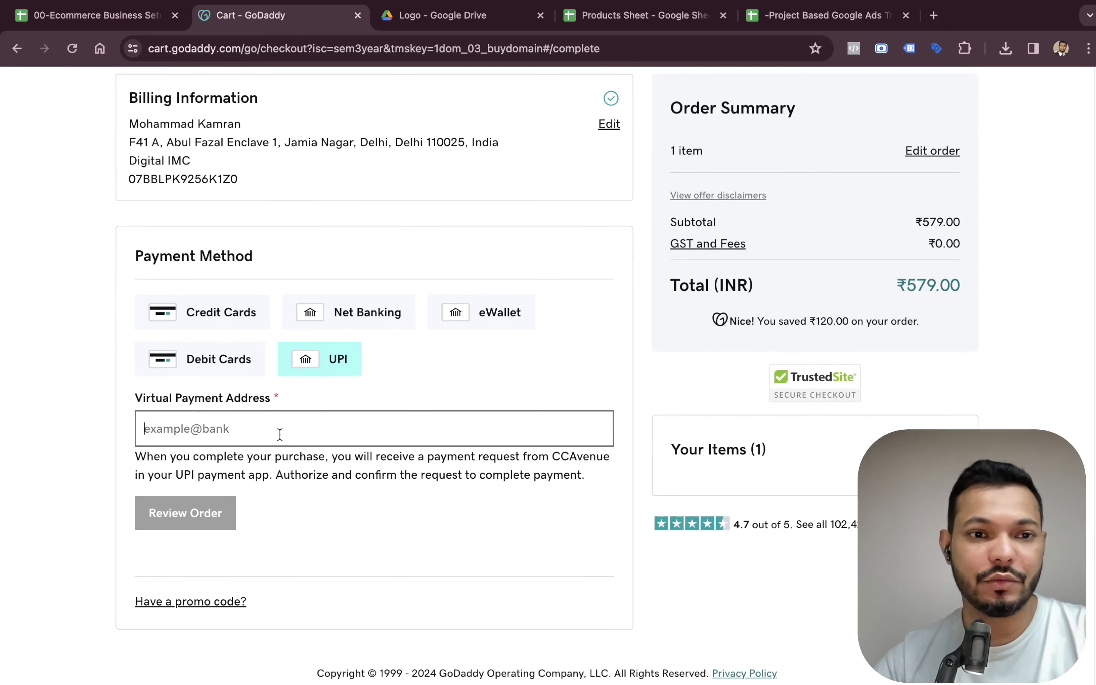
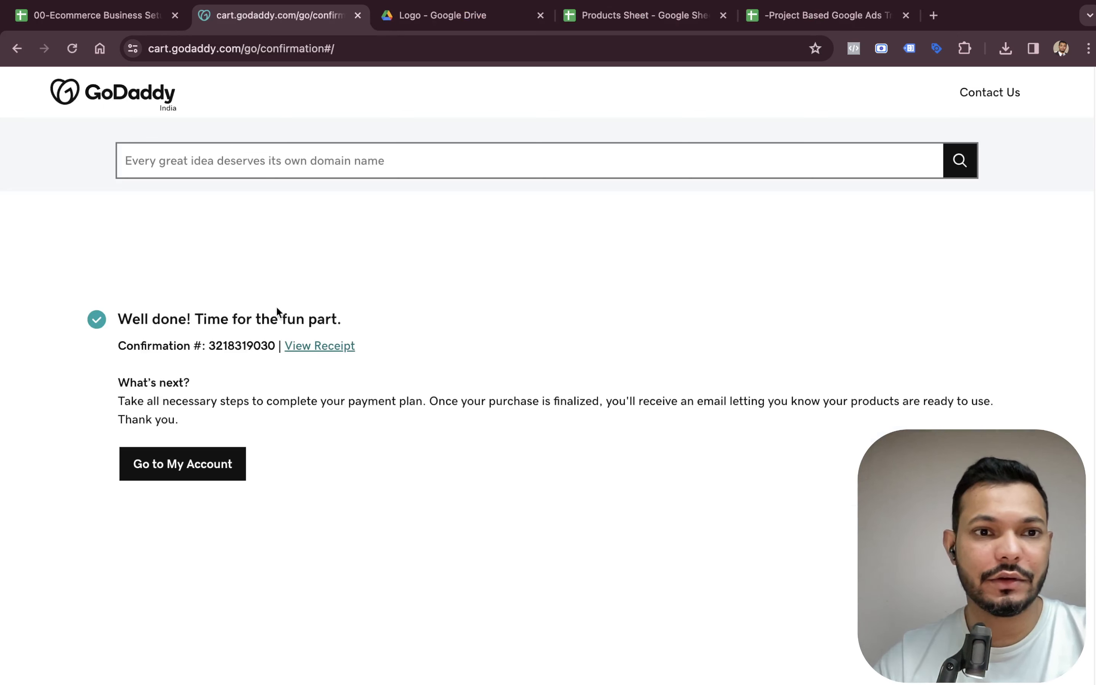
Open the GoDaddy account products page to view the purchased springtales.in domain.
left_click(220, 462)
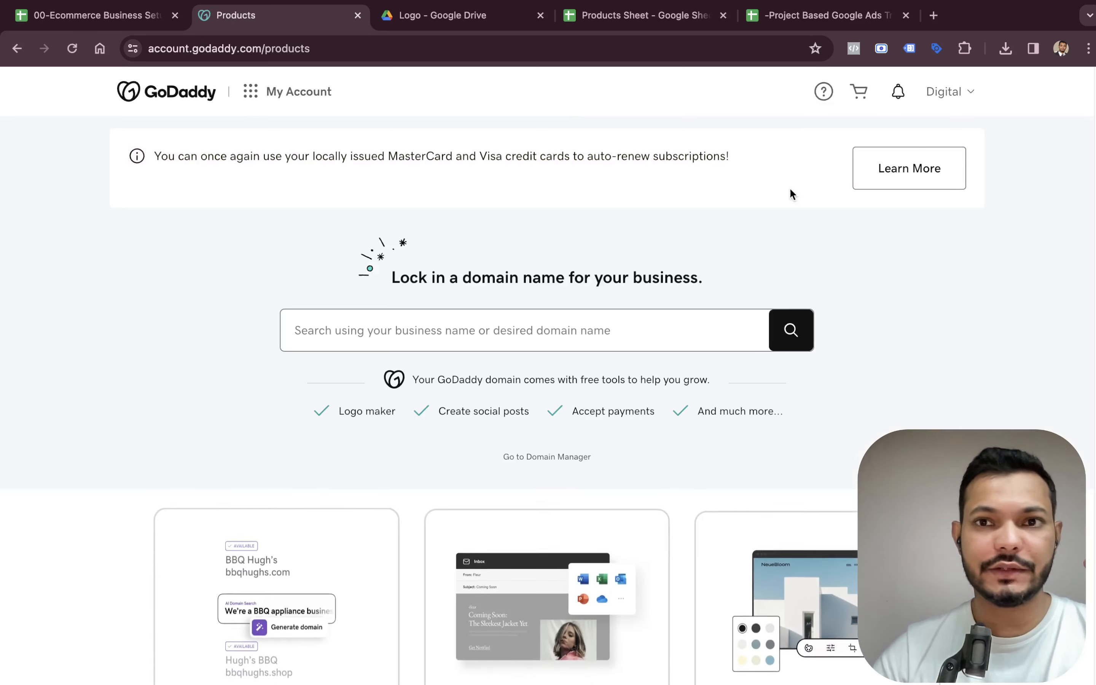
left_click(954, 100)
left_click(815, 240)
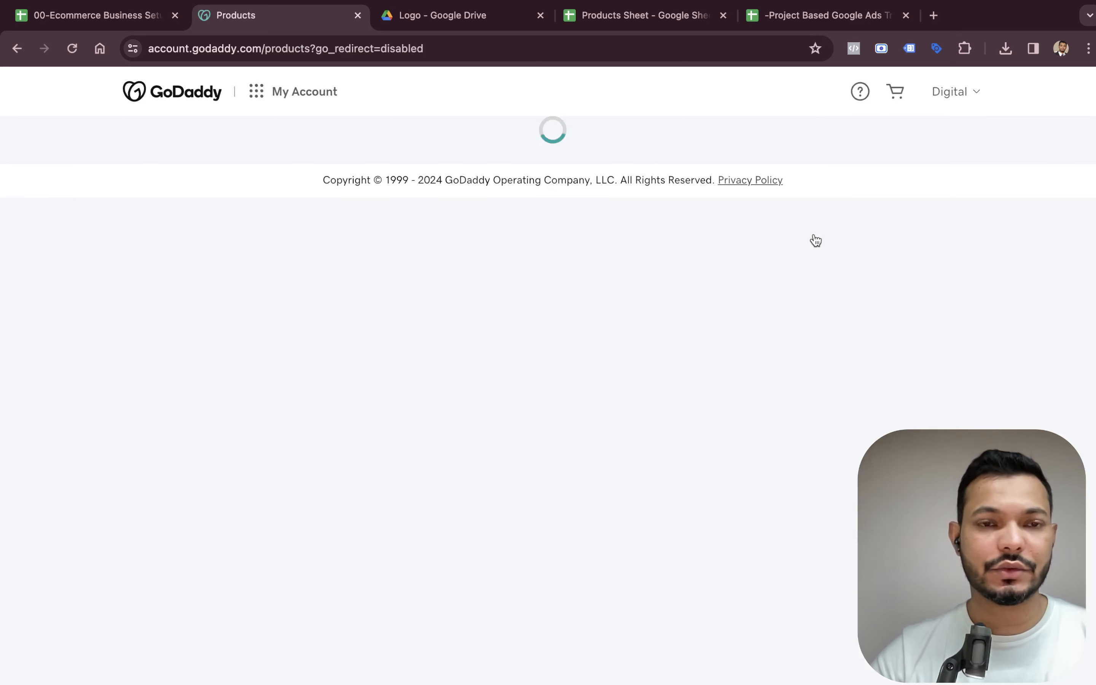
scroll(599, 384, "down", 6)
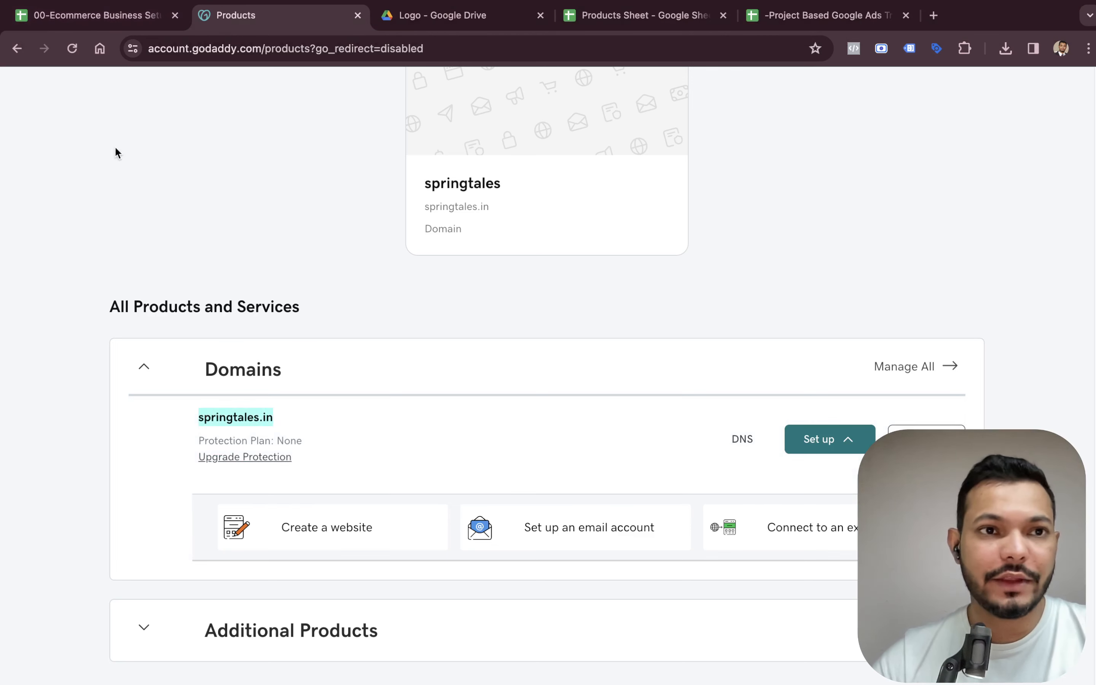
Paste springtales.in into the status cell of the Domain Name/website link row.
left_click(114, 21)
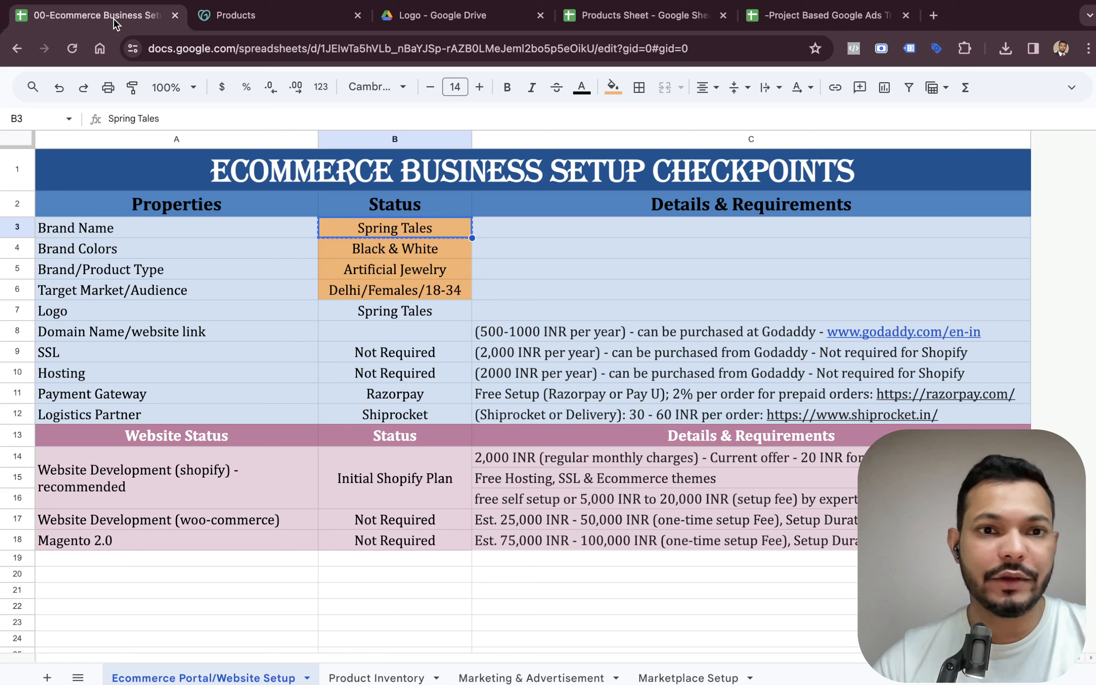
left_click(388, 332)
type("springtales.in")
Copy the neighbouring details cell's formatting onto the springtales.in status cell with Paint format.
left_click(479, 313)
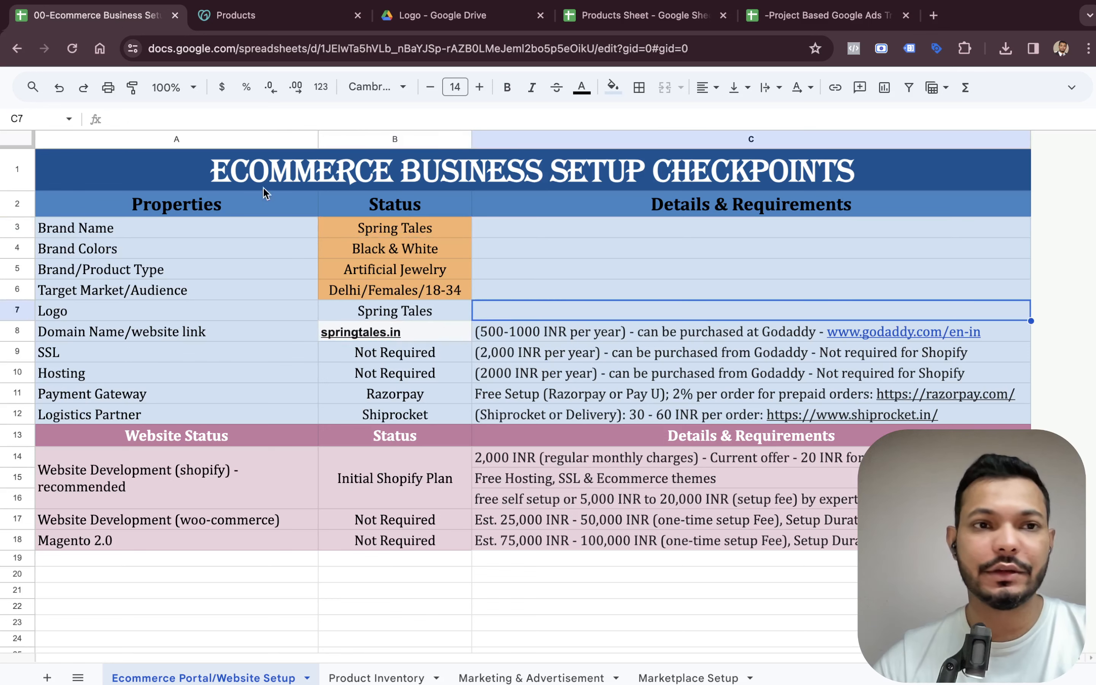
left_click(132, 87)
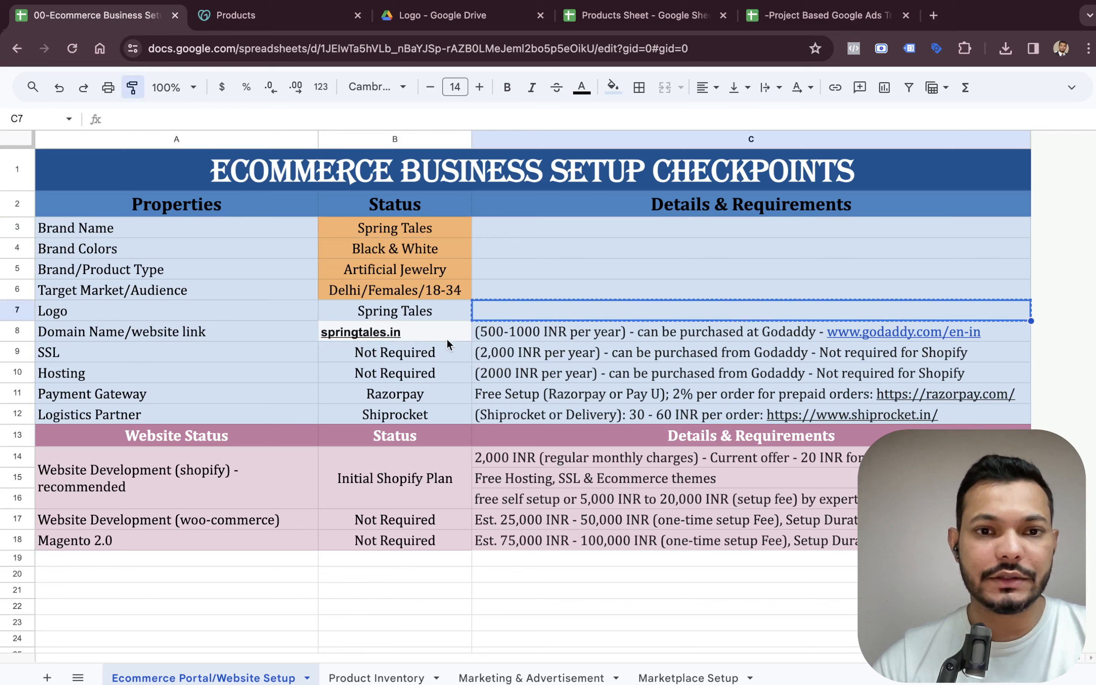
left_click(438, 328)
left_click(513, 292)
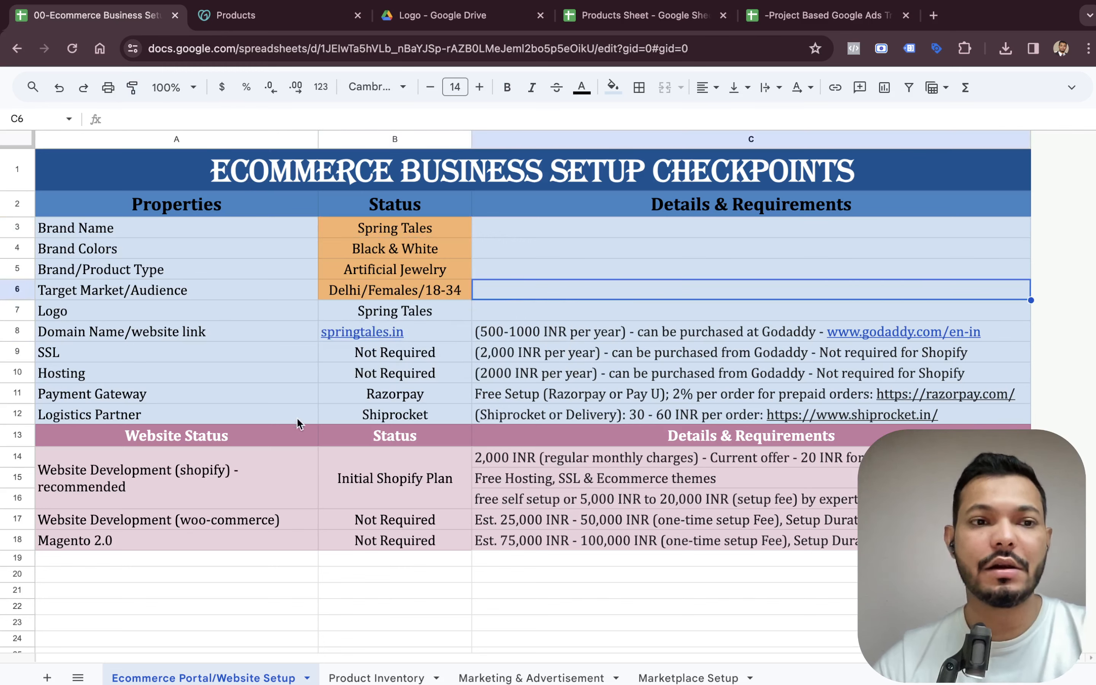
left_click(302, 481)
key("Right")
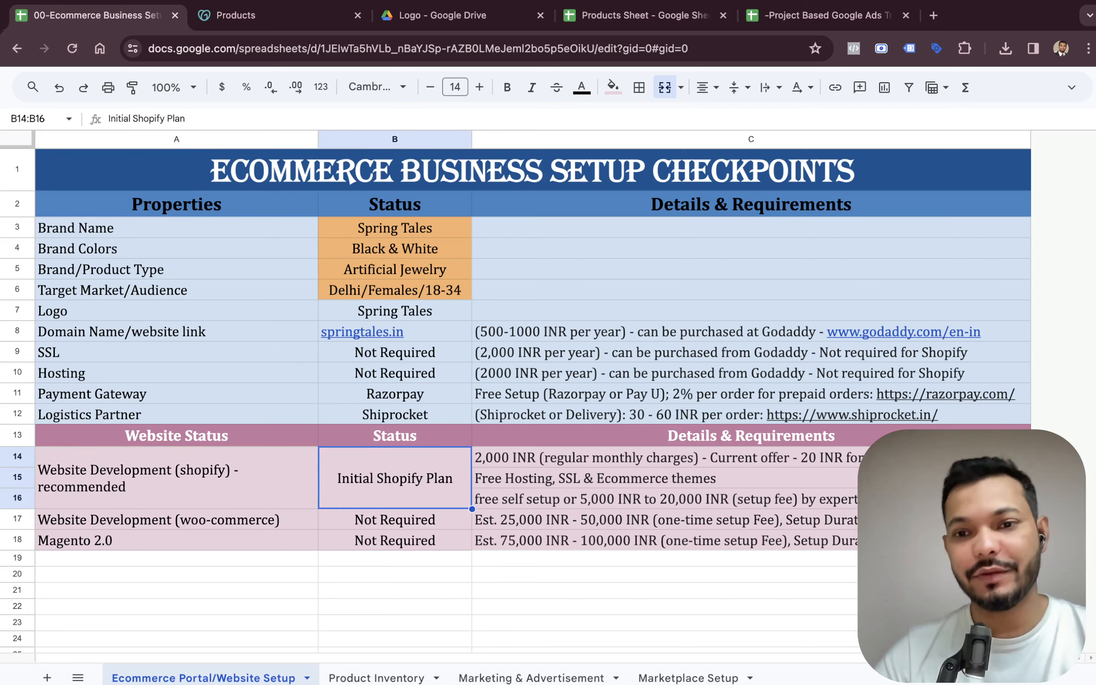
Open a new browser tab and go to the Shopify website.
key("super+t")
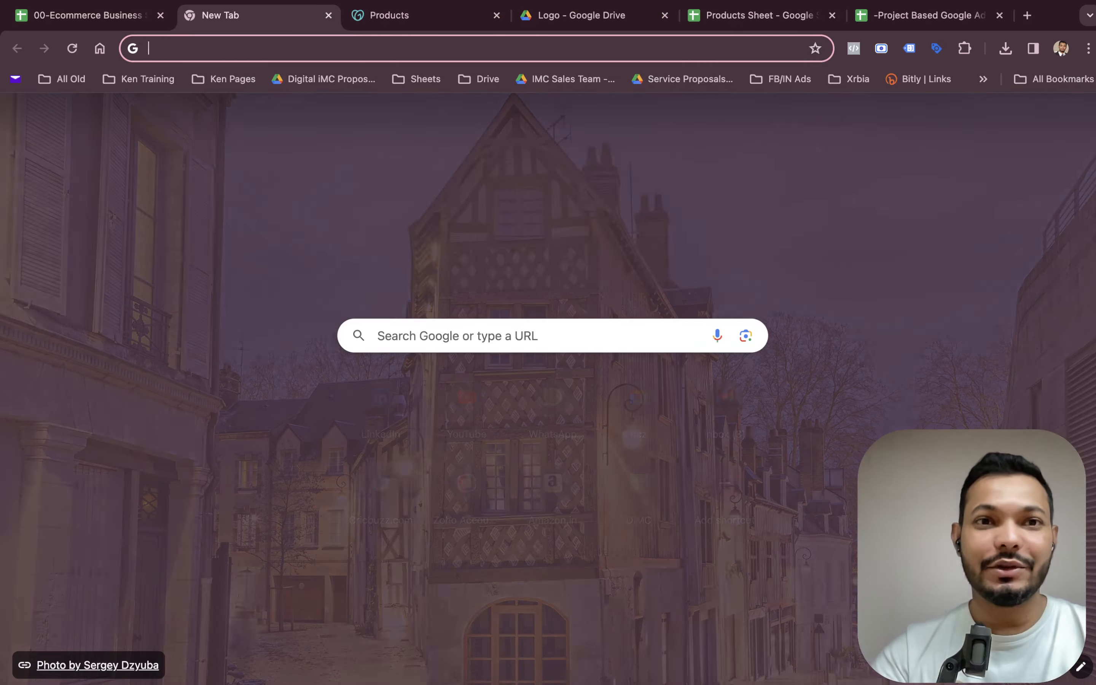
type("shopify")
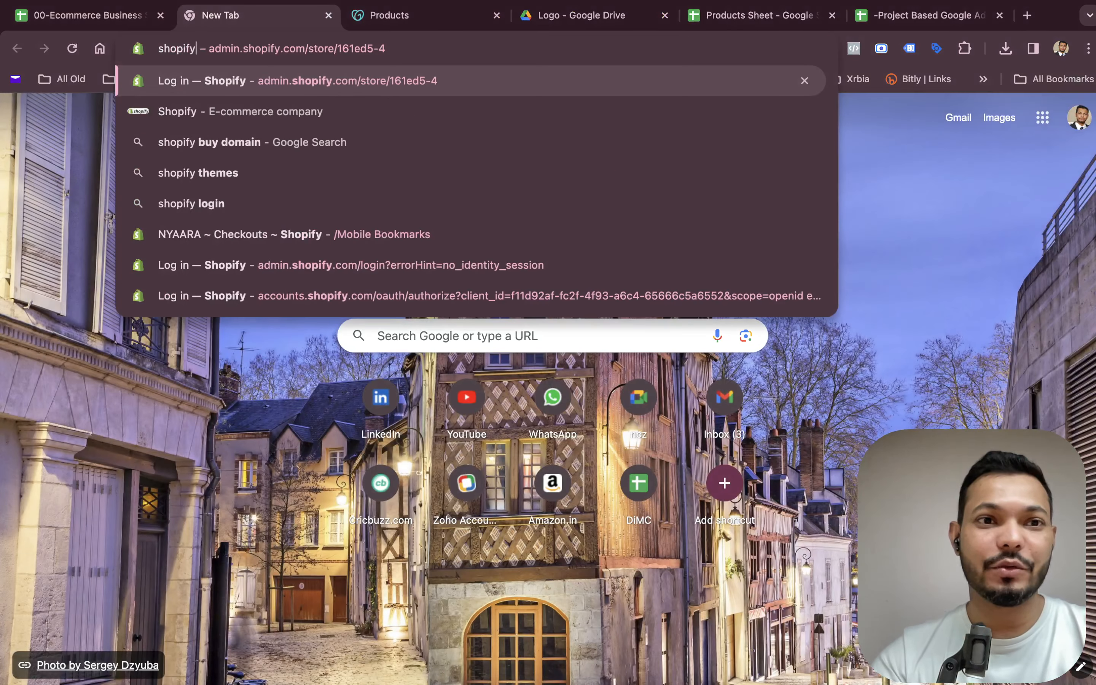
key("Delete")
key("Return")
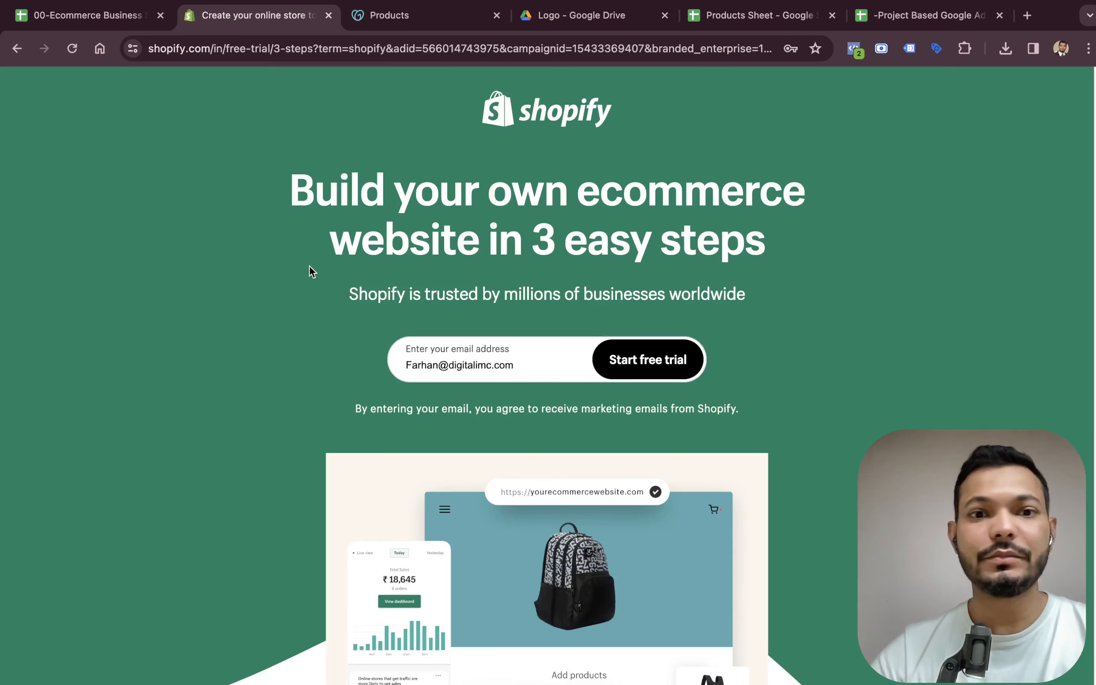
Replace the sign-up e-mail with the account e-mail address and start the Shopify free trial.
left_click(461, 363)
key("BackSpace")
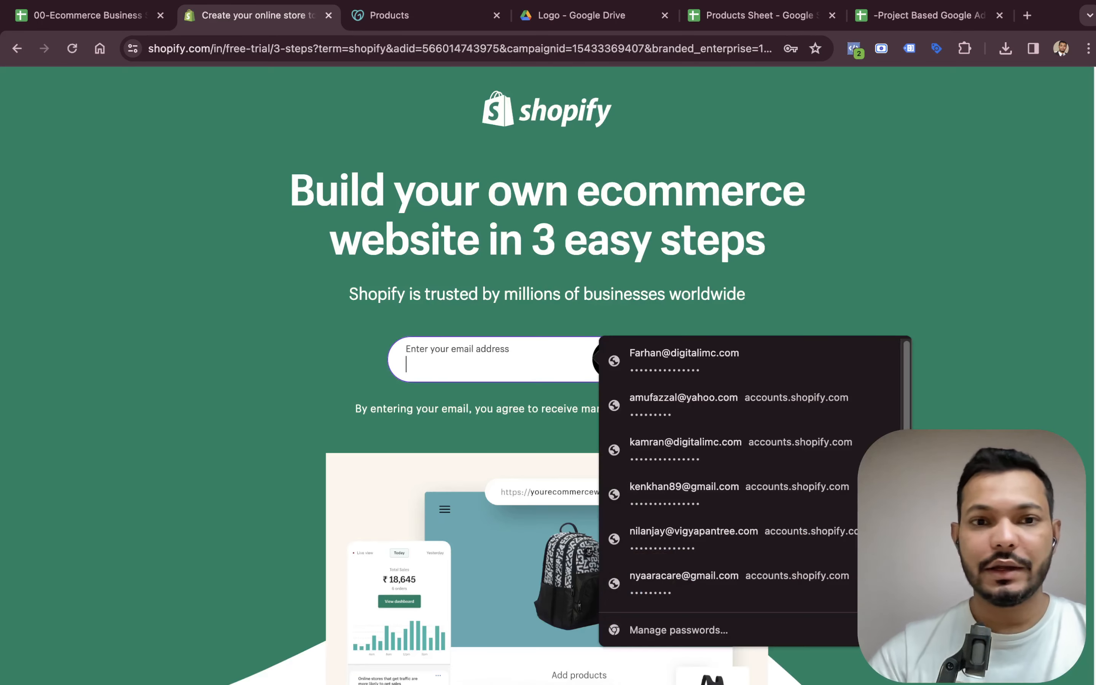
left_click(248, 338)
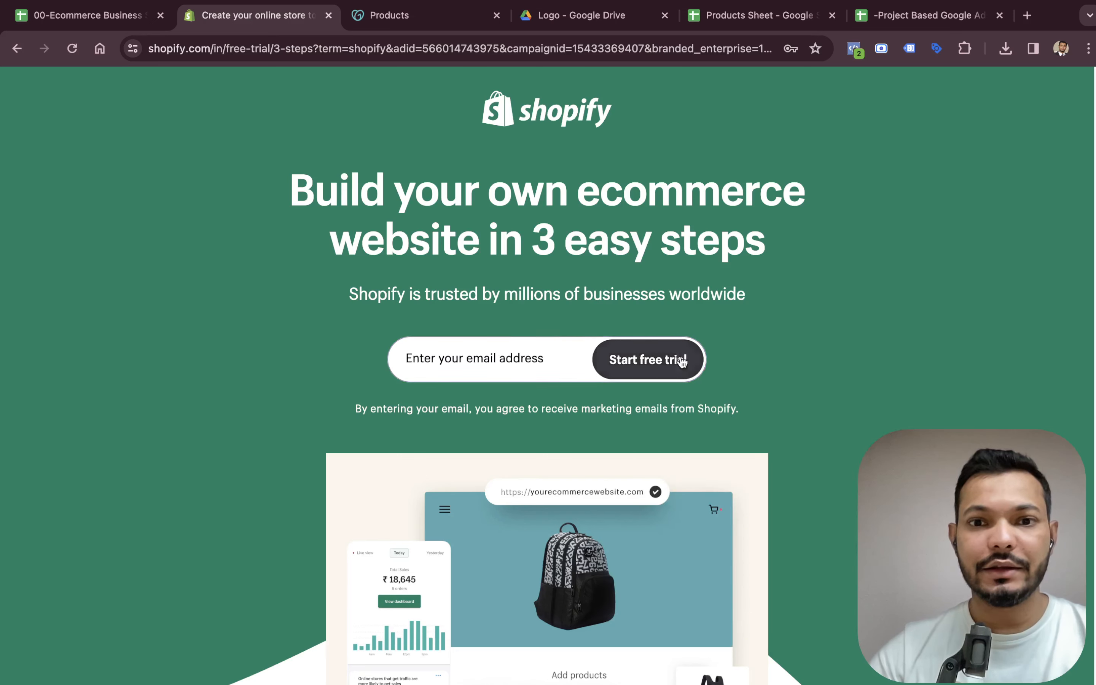
left_click(520, 361)
type("ke")
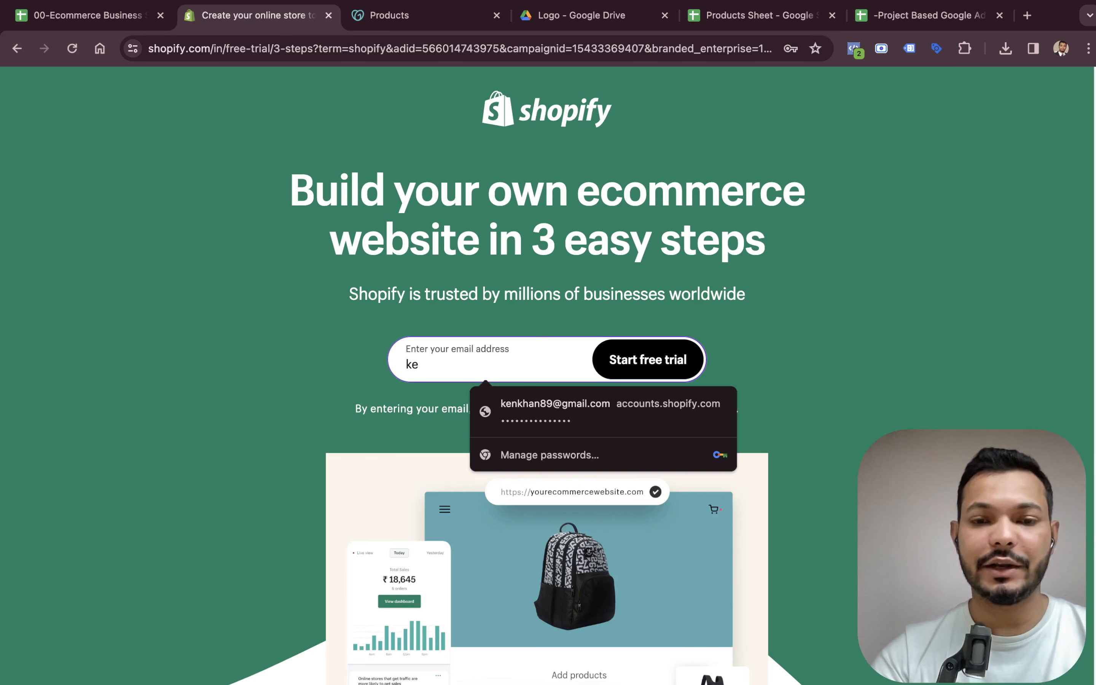
left_click(557, 403)
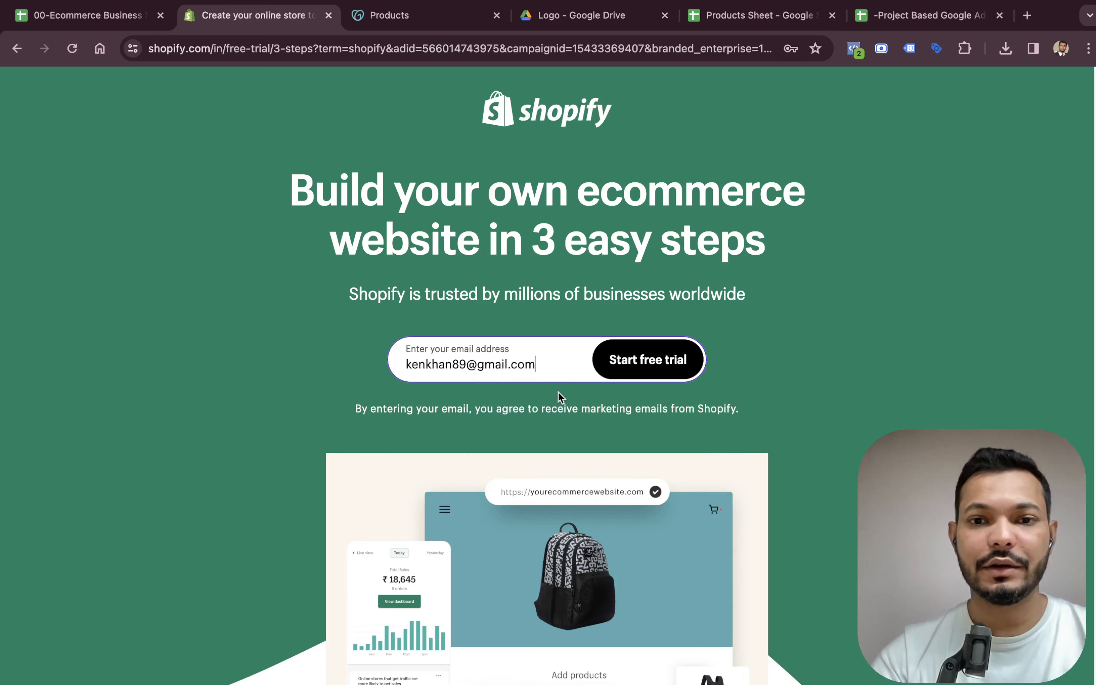
left_click(615, 366)
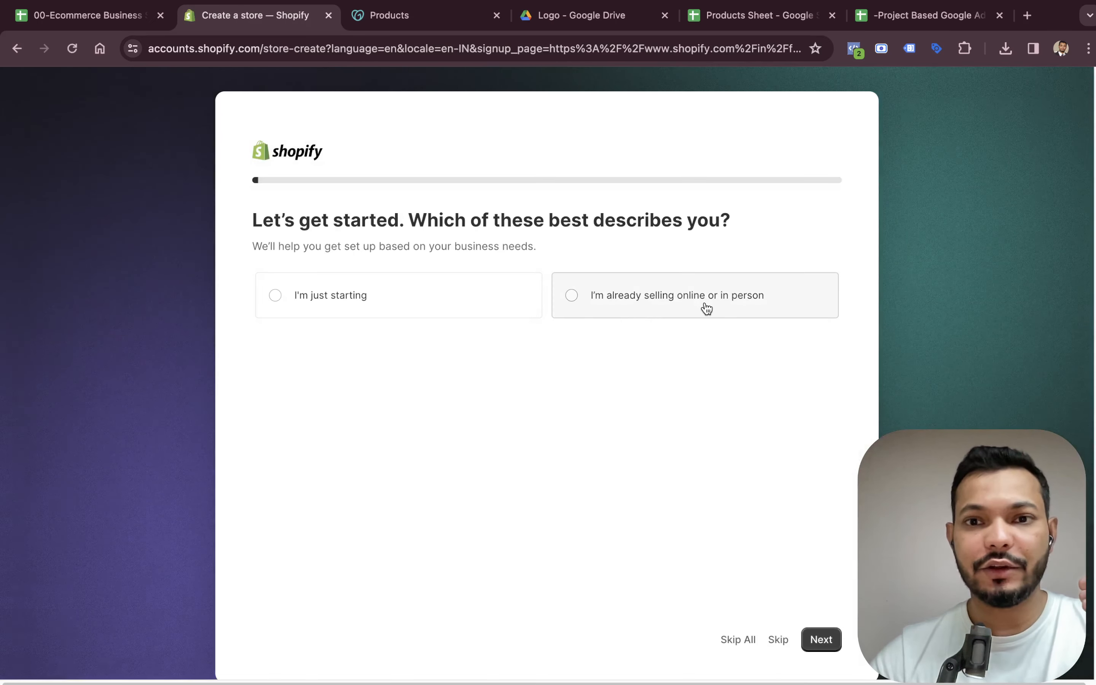
Answer the first onboarding question with I'm just starting and continue.
left_click_drag(362, 293, 368, 294)
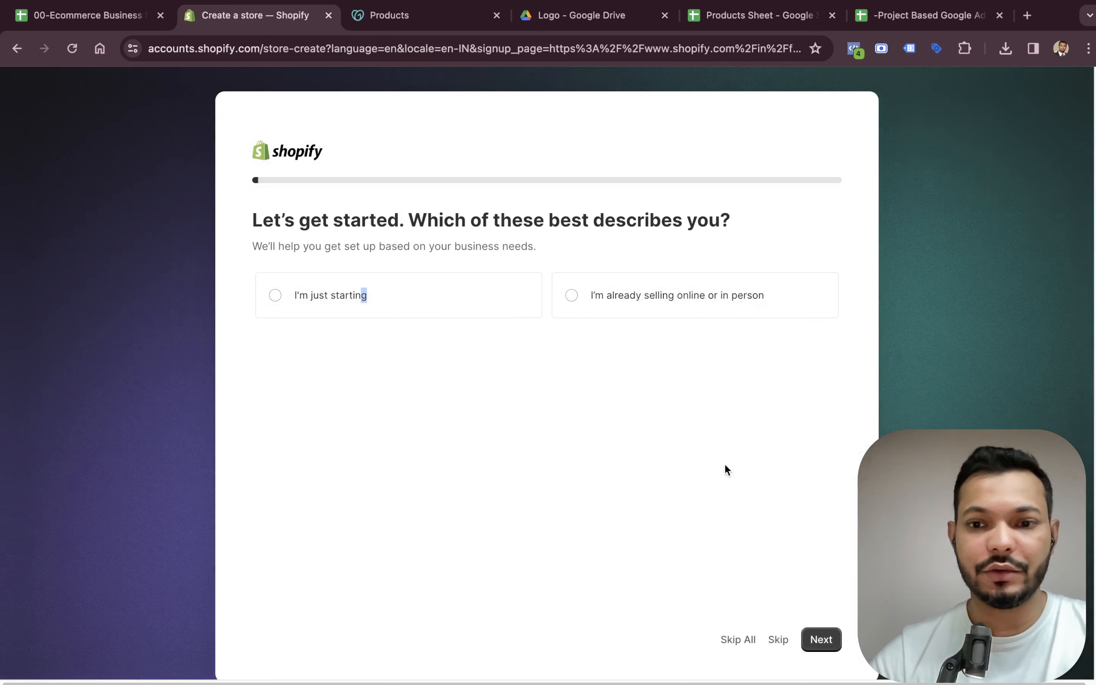
scroll(724, 467, "down", 1)
left_click(271, 286)
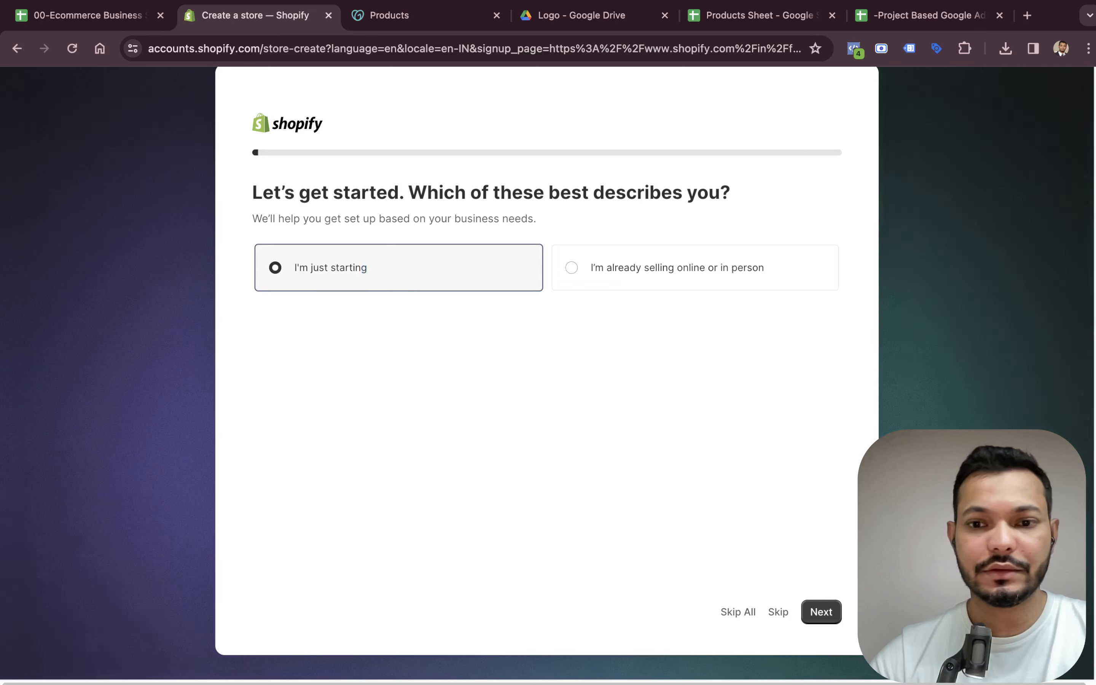
left_click(839, 613)
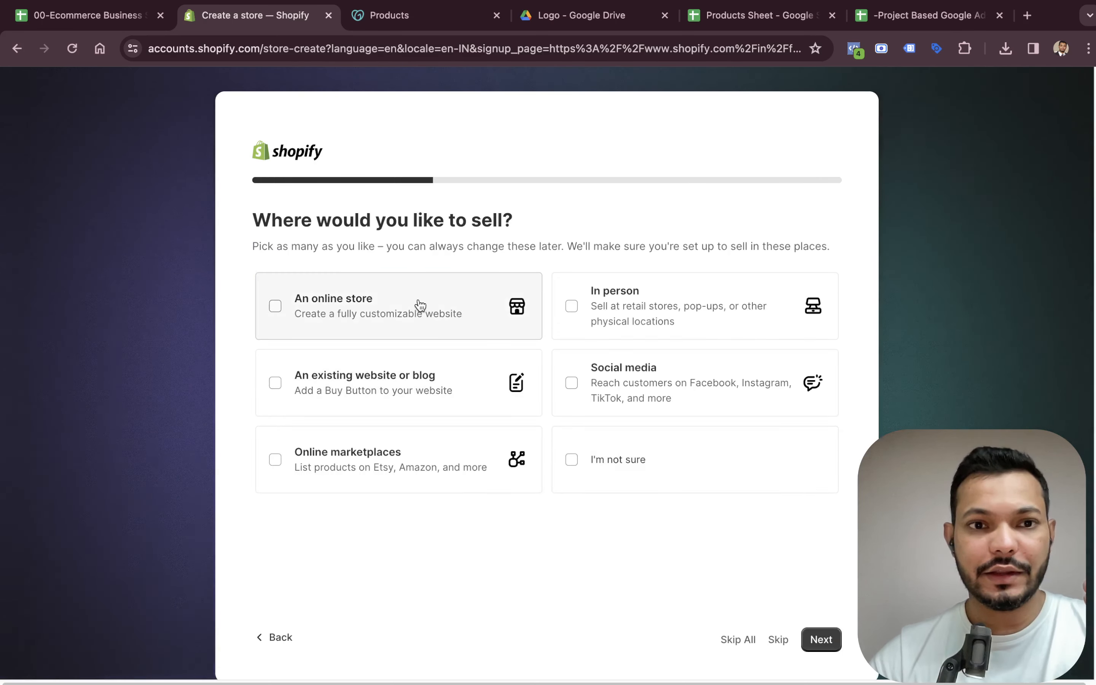
Choose An online store as the place to sell and continue.
left_click(385, 304)
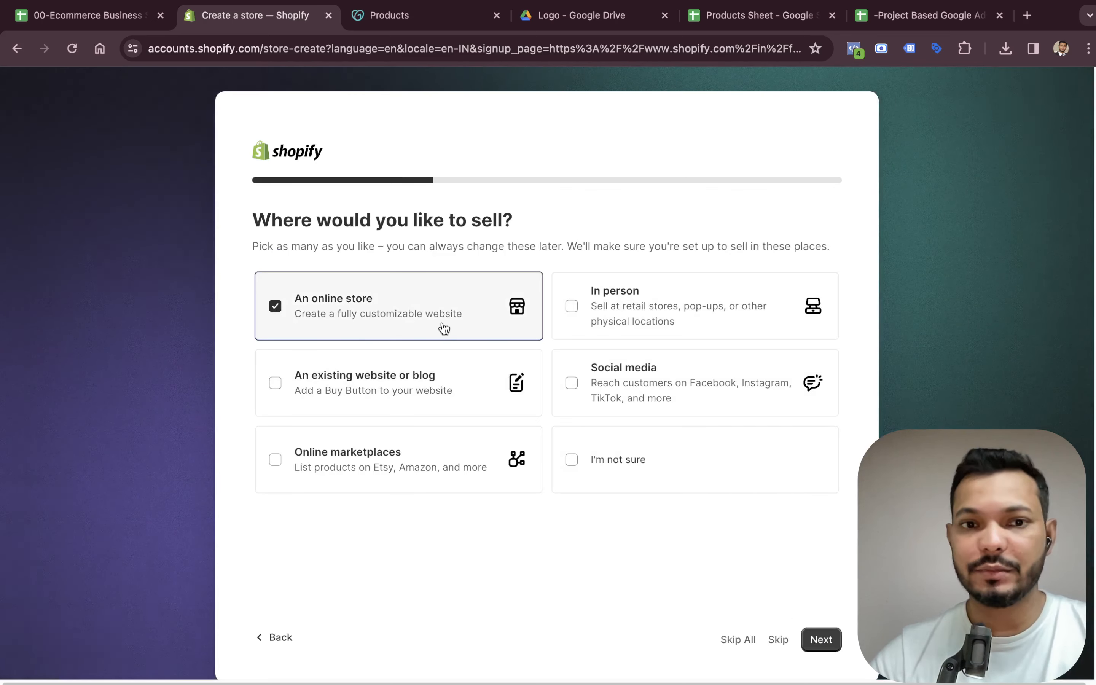
left_click(822, 640)
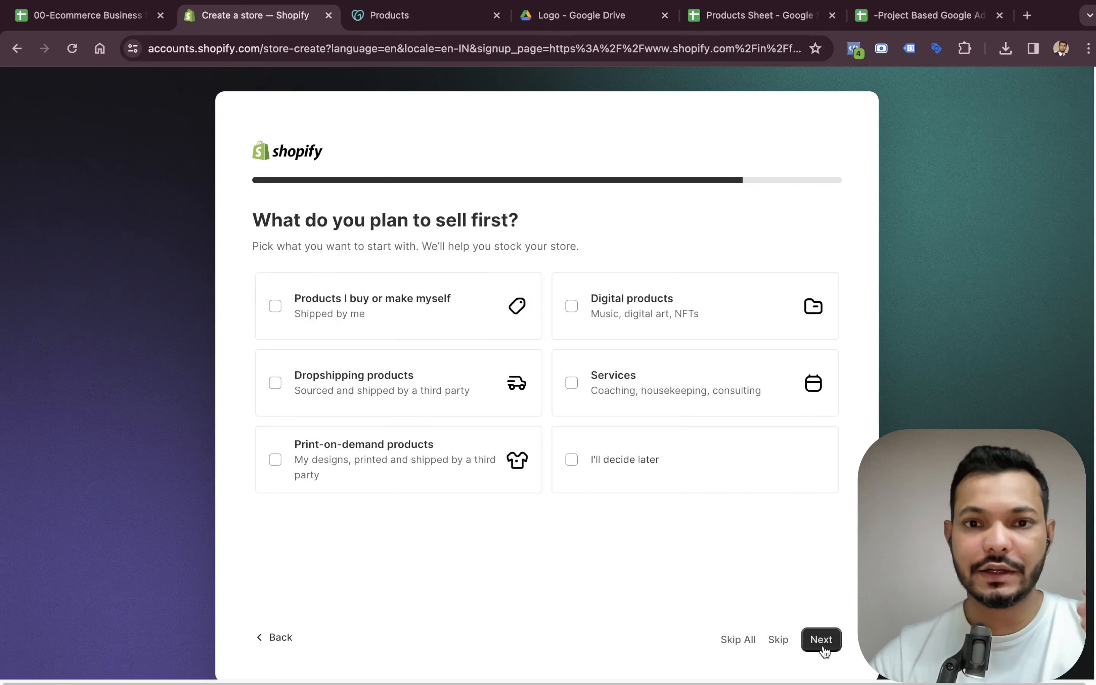
Choose Products I buy or make myself, keep India as the business location and continue.
left_click(421, 335)
left_click(832, 651)
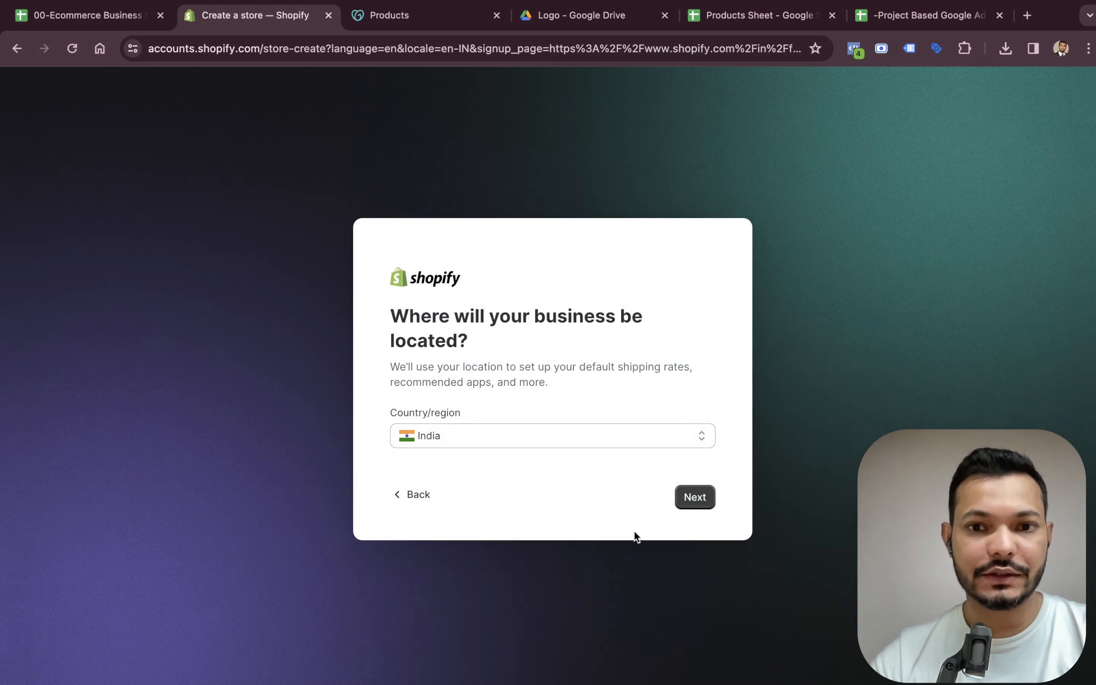
left_click(707, 501)
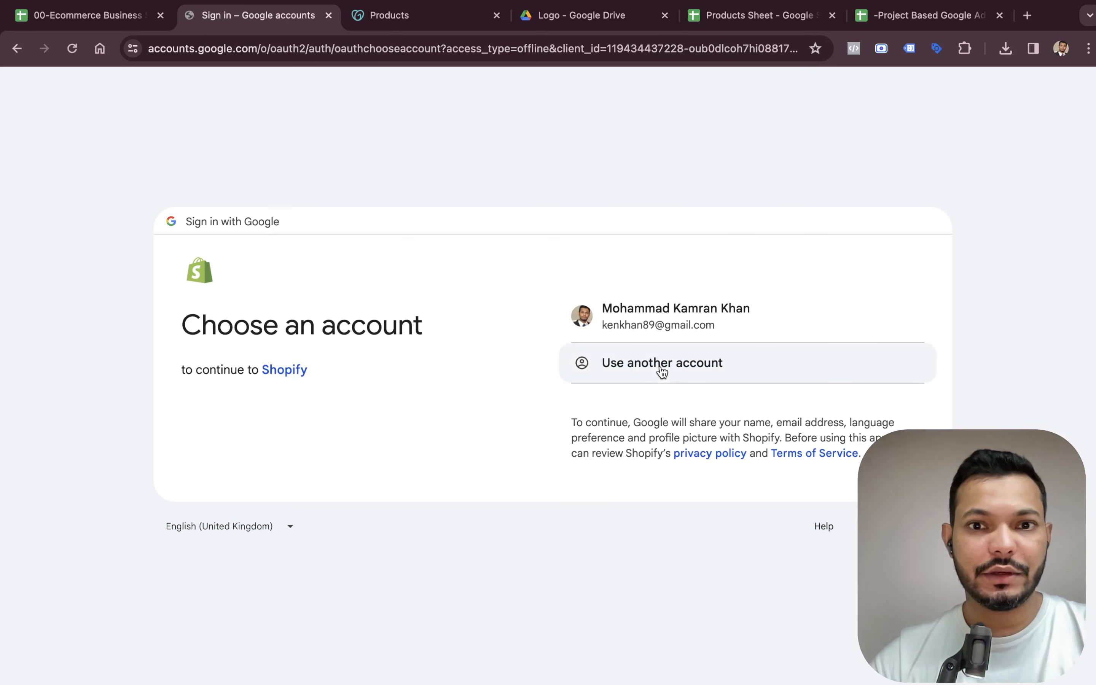
Sign in with the existing Google account and postpone the security settings review.
left_click(624, 309)
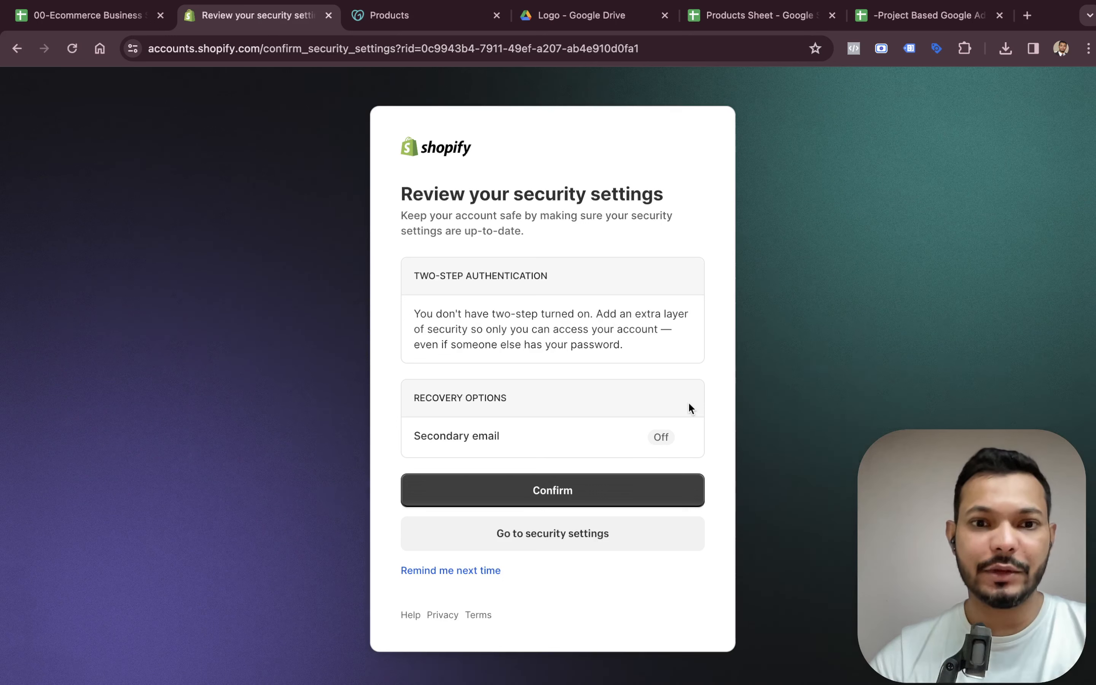
left_click(459, 573)
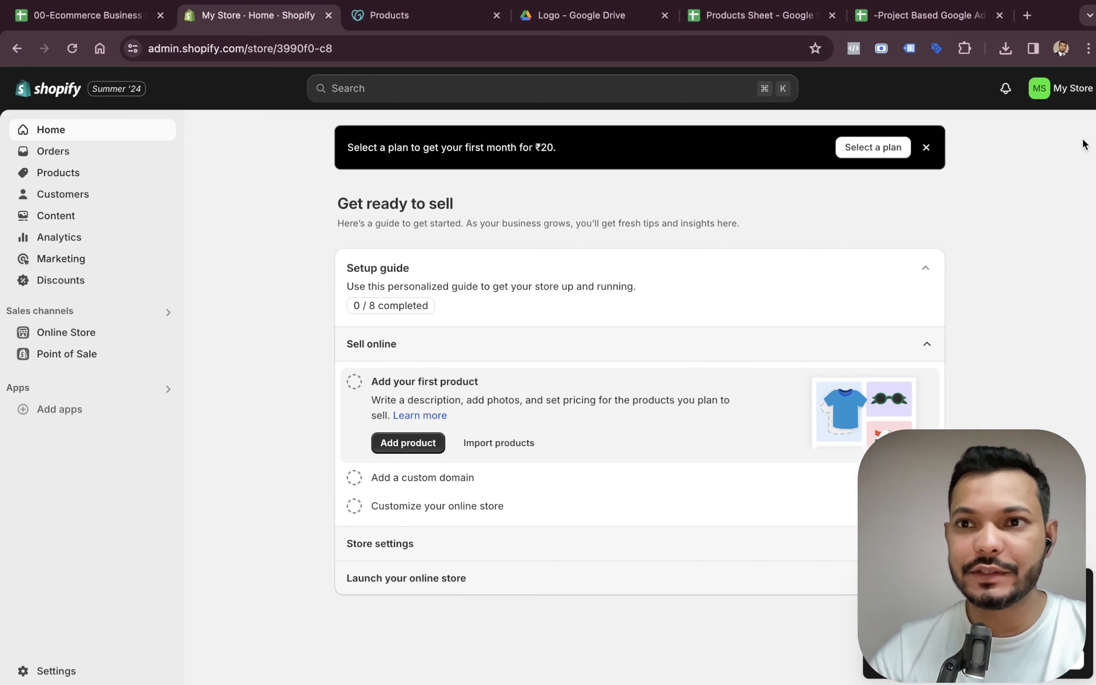
Select the Basic plan and subscribe monthly with the saved UPI payment method.
left_click(1049, 90)
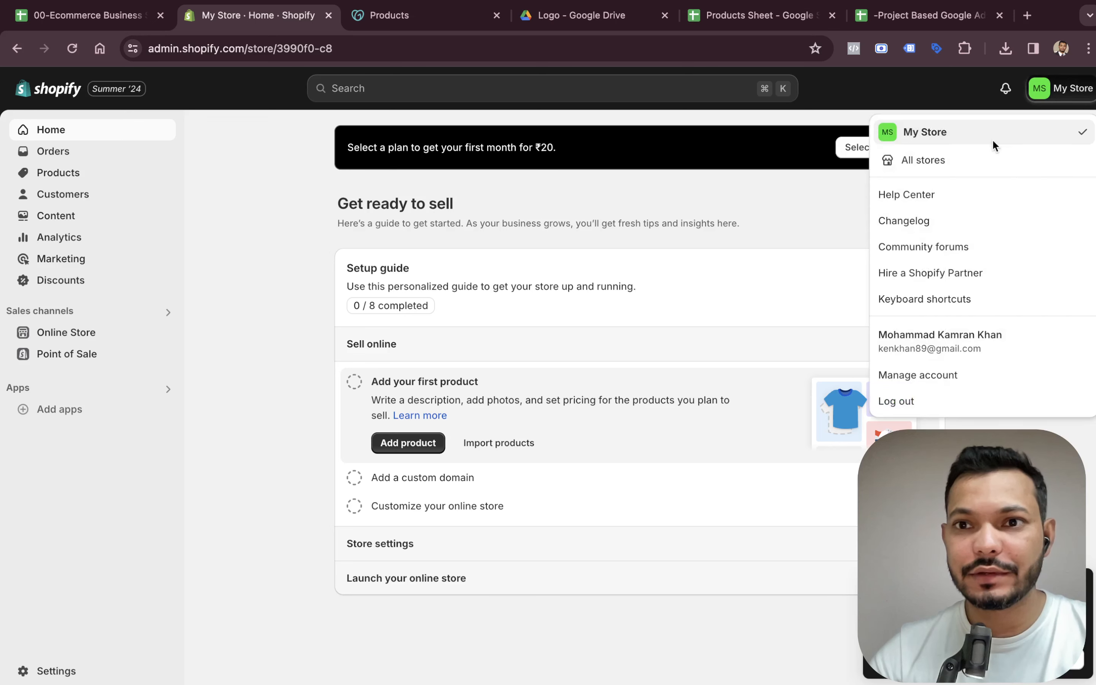
left_click(294, 377)
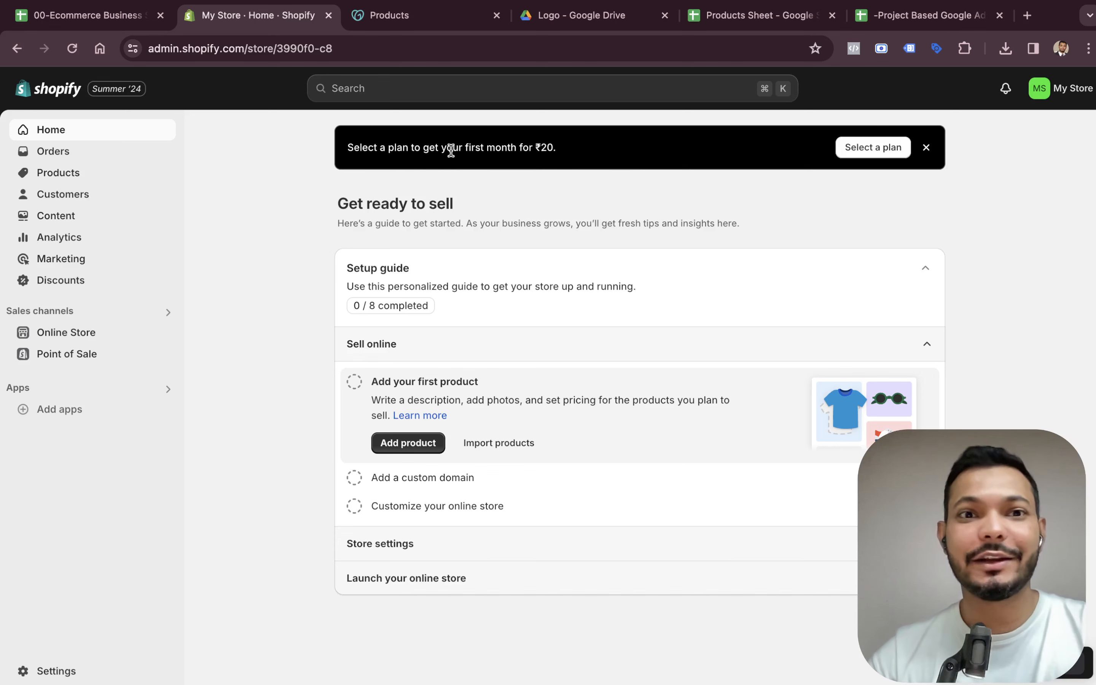
left_click(898, 149)
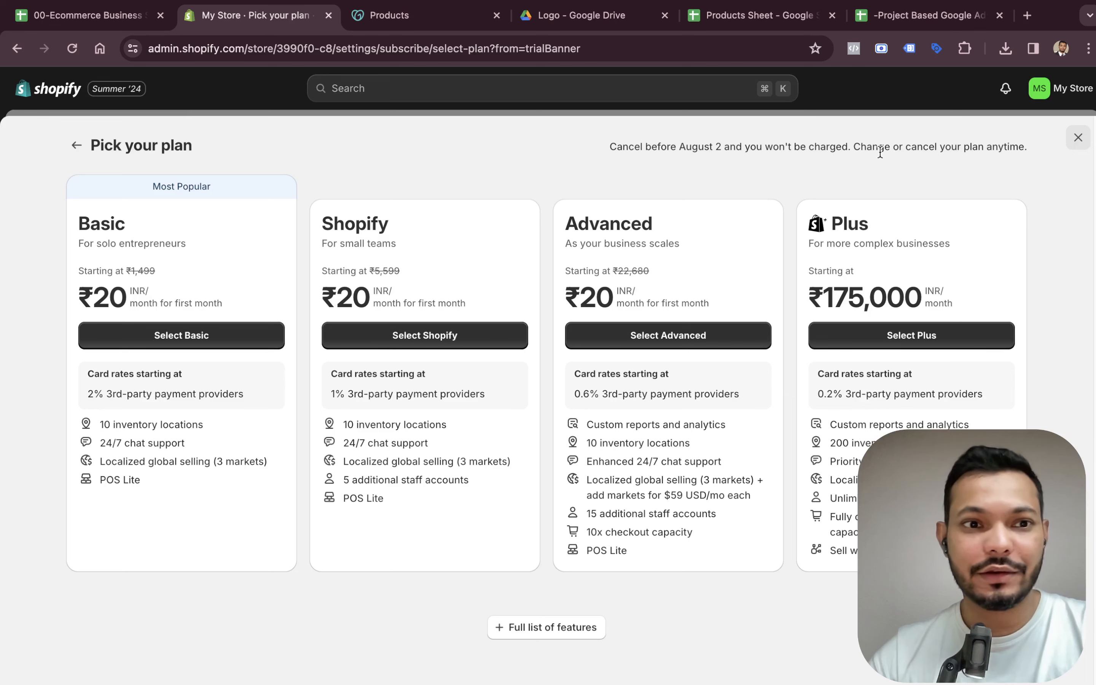
left_click(210, 345)
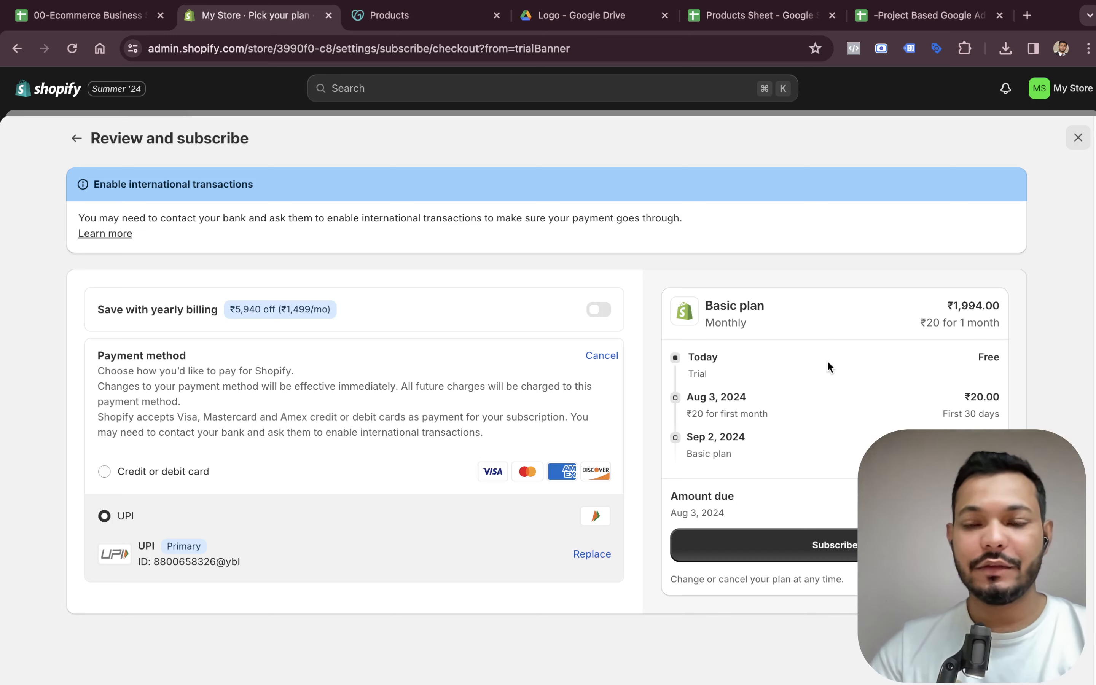
left_click(867, 545)
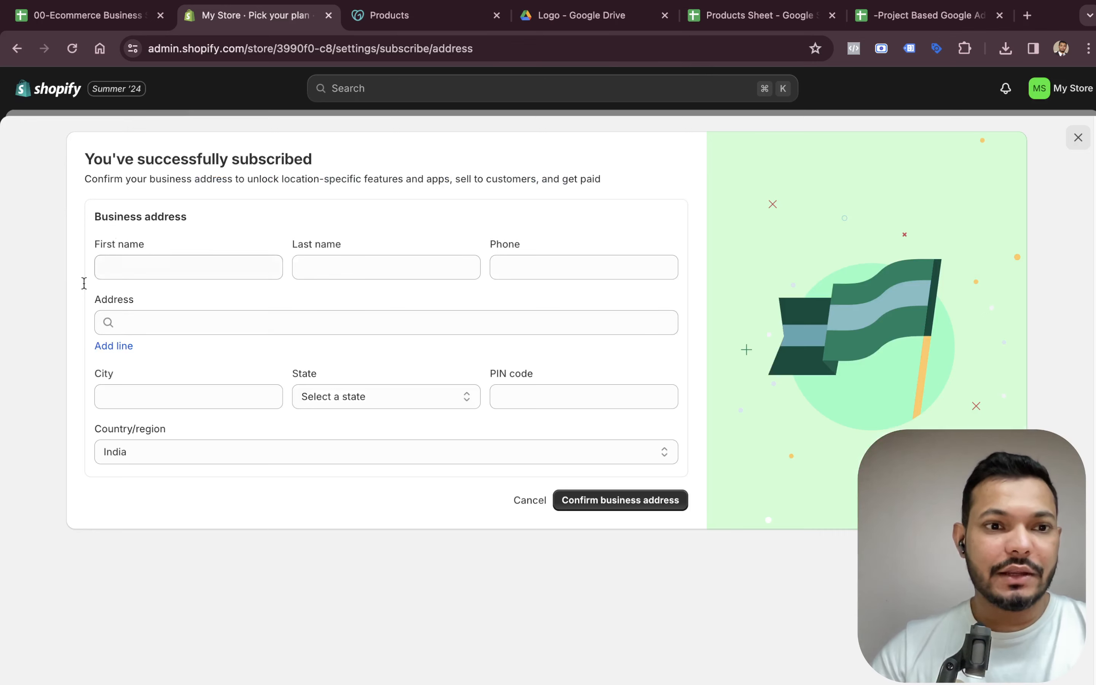
Fill in the business address with the owner's first and last name, phone number and street address, and confirm it.
left_click(217, 276)
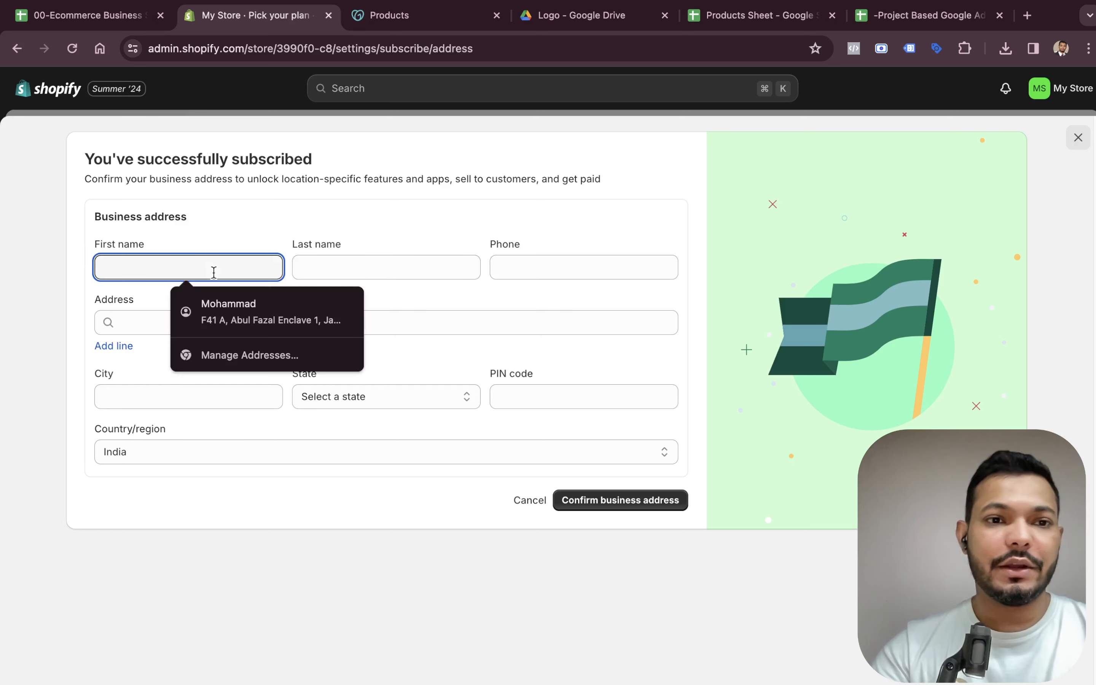
key("Tab")
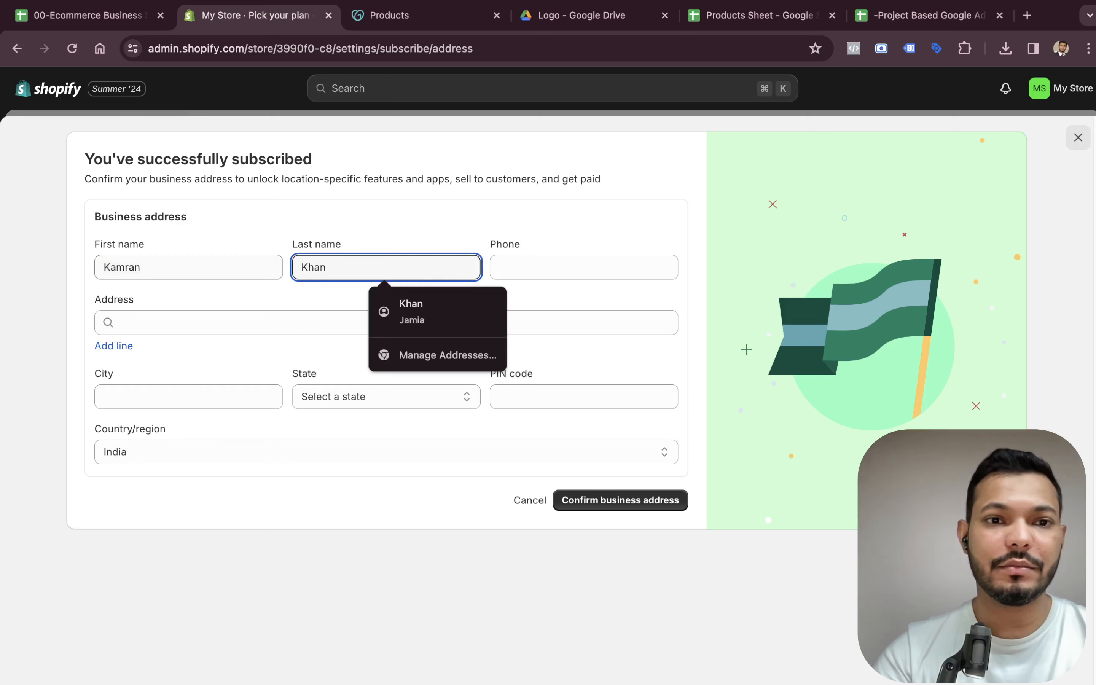
key("Tab")
type("8")
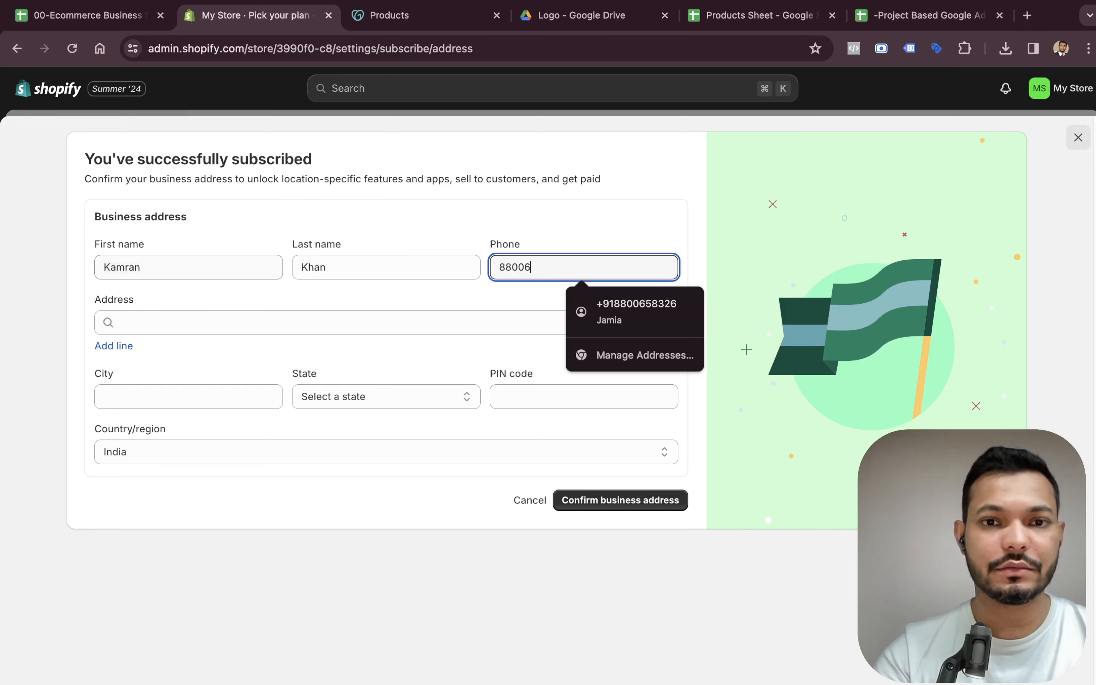
key("Tab")
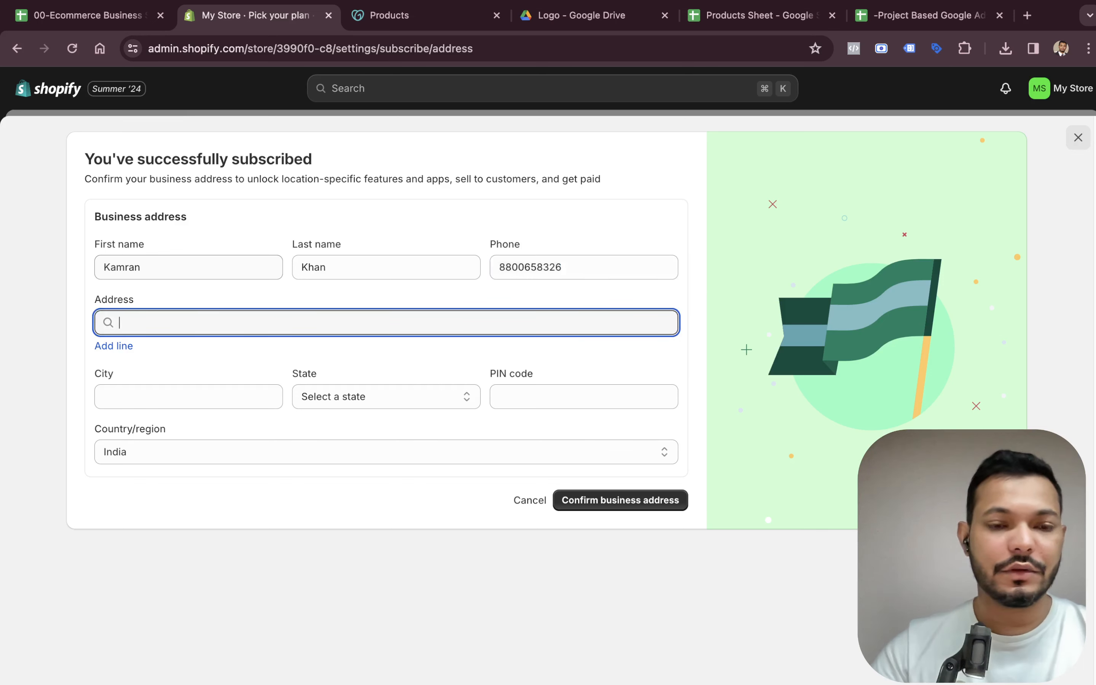
type("F")
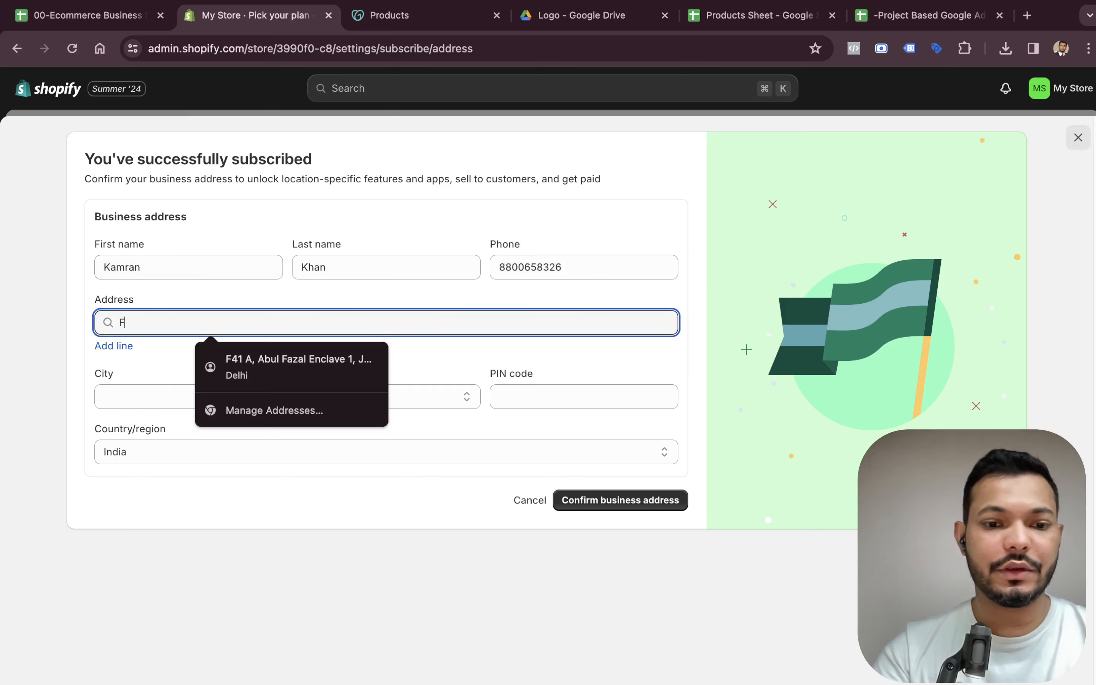
left_click(298, 360)
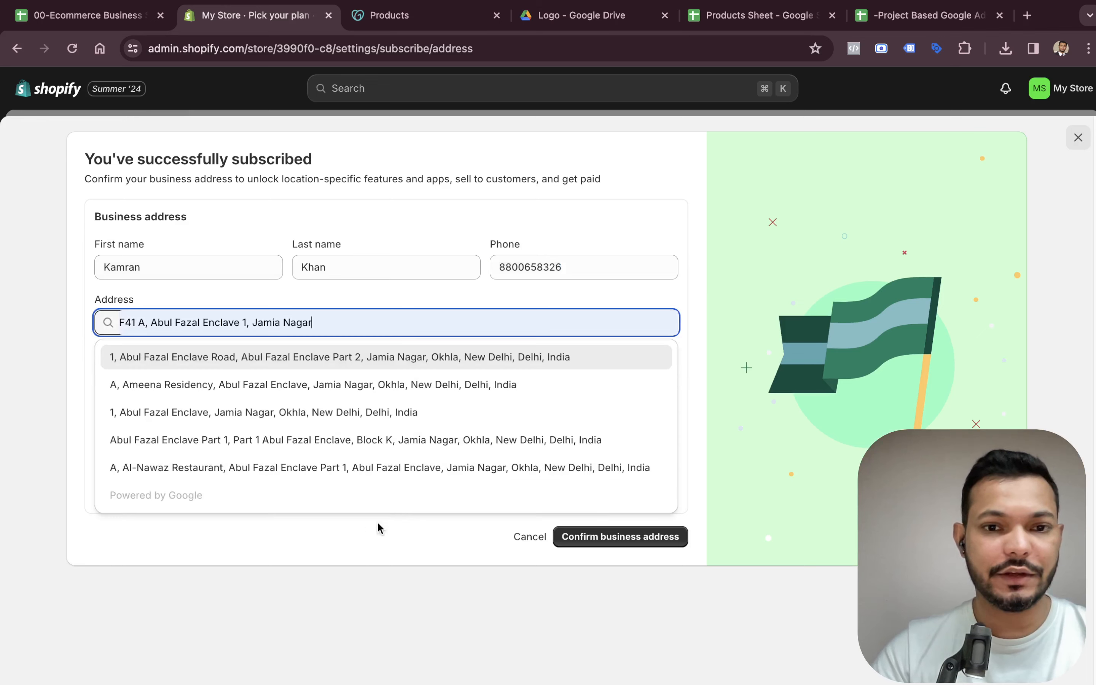
left_click(233, 360)
left_click(581, 532)
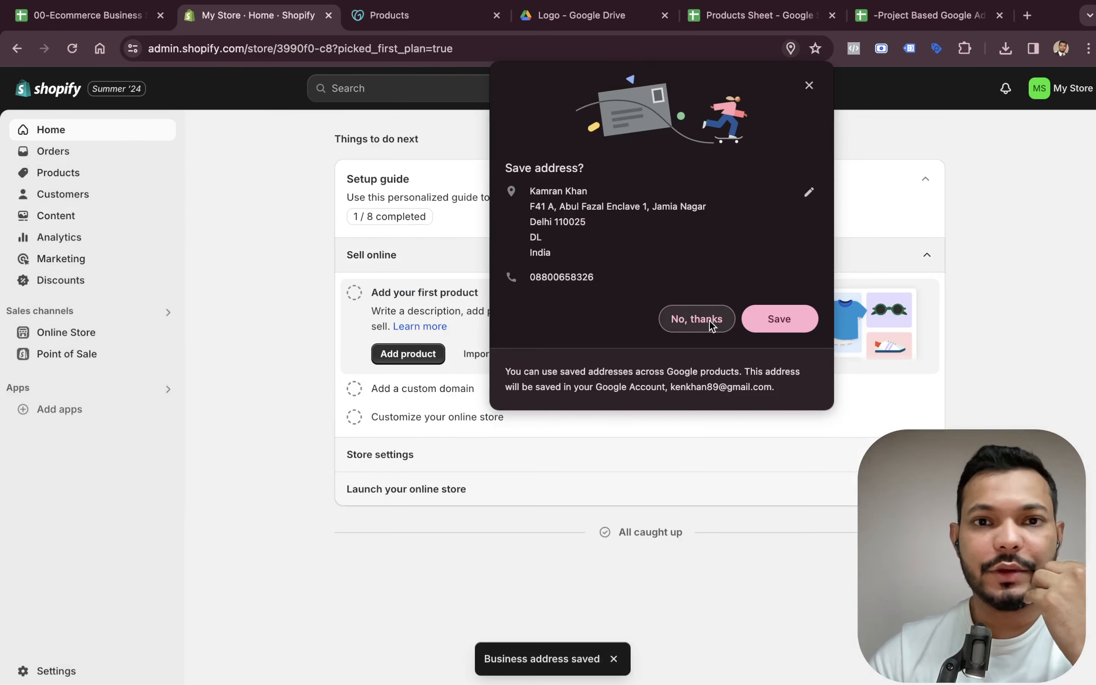
Decline saving the address in the browser and open the Add product page.
left_click(709, 321)
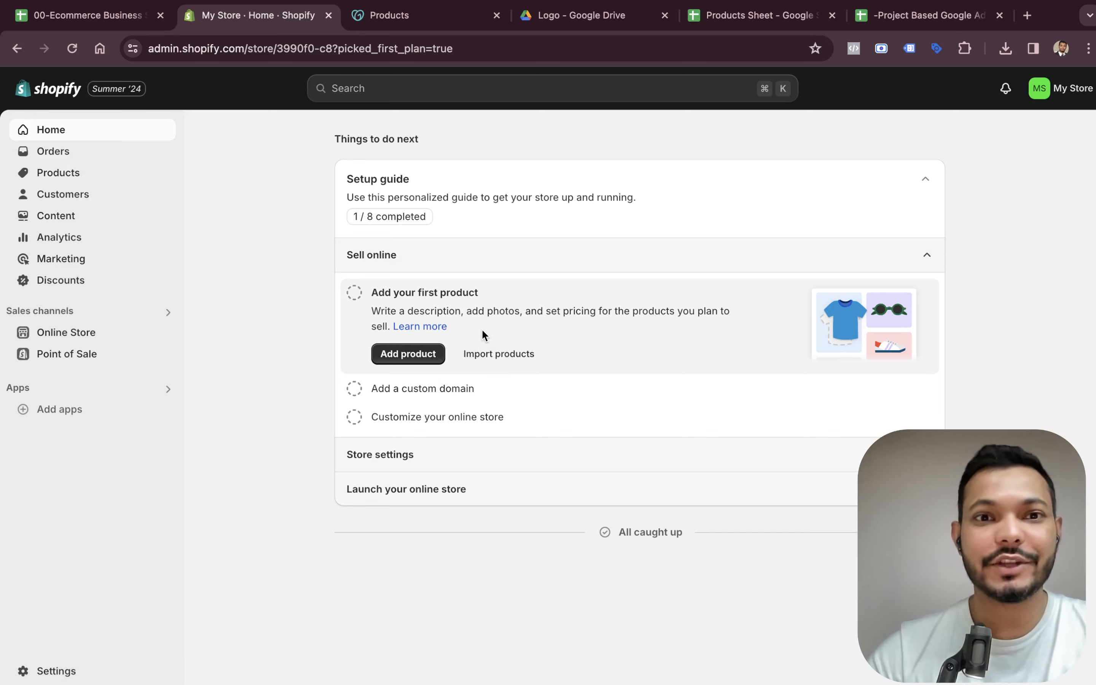
left_click(413, 359)
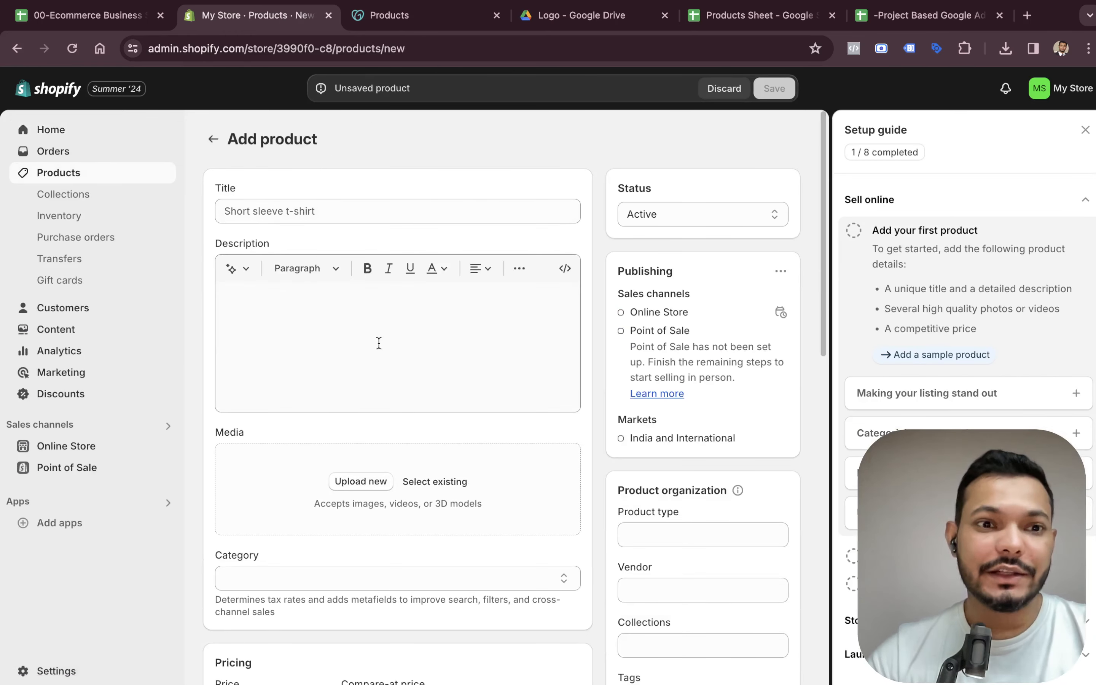
Copy the first product's title from the products sheet into the product Title field.
left_click(787, 19)
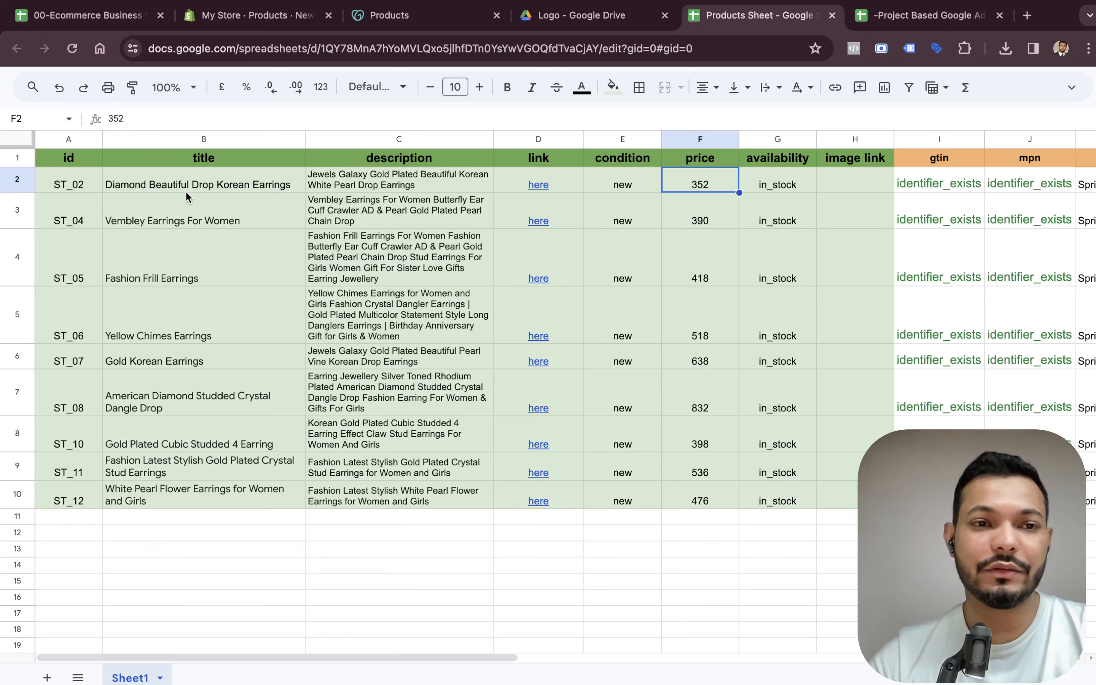
left_click(221, 186)
left_click(254, 23)
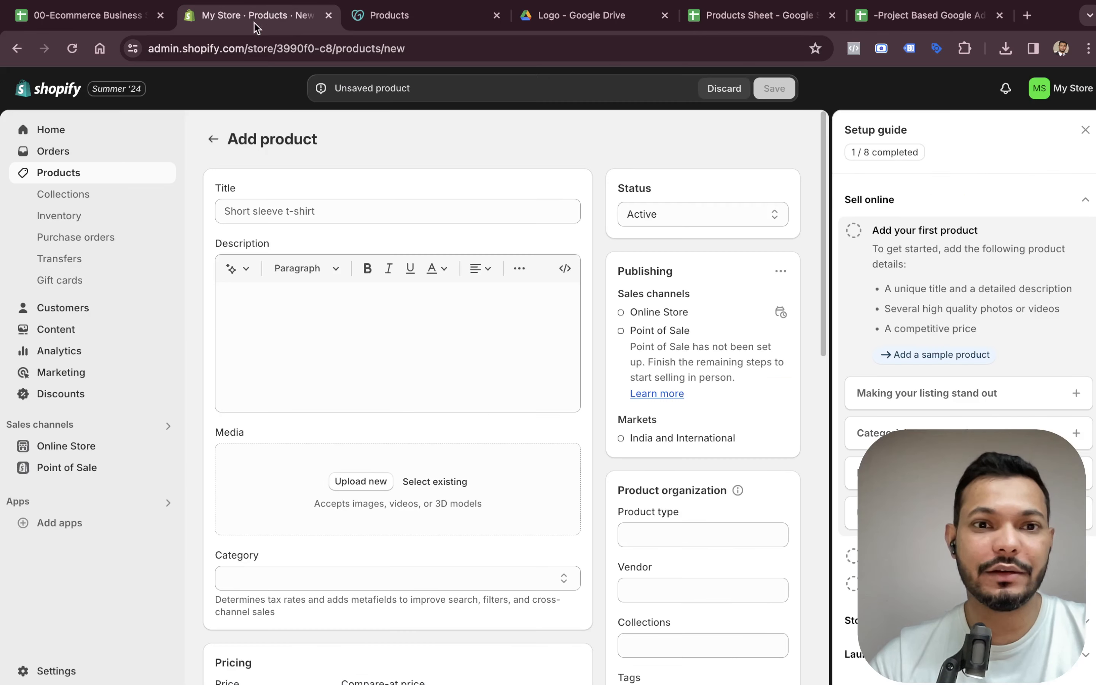
left_click(267, 216)
type("Diamond Beautiful Drop Korean Earrings")
Copy the matching description from the products sheet into the product Description.
left_click(760, 27)
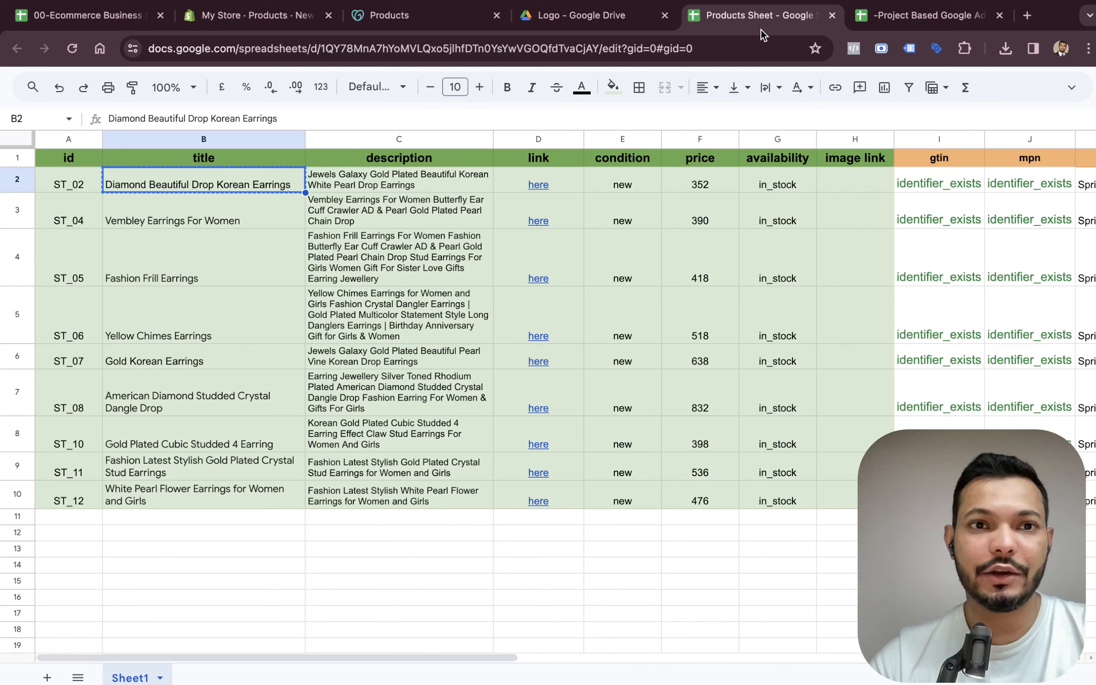
left_click(431, 176)
key("super+c")
left_click(202, 22)
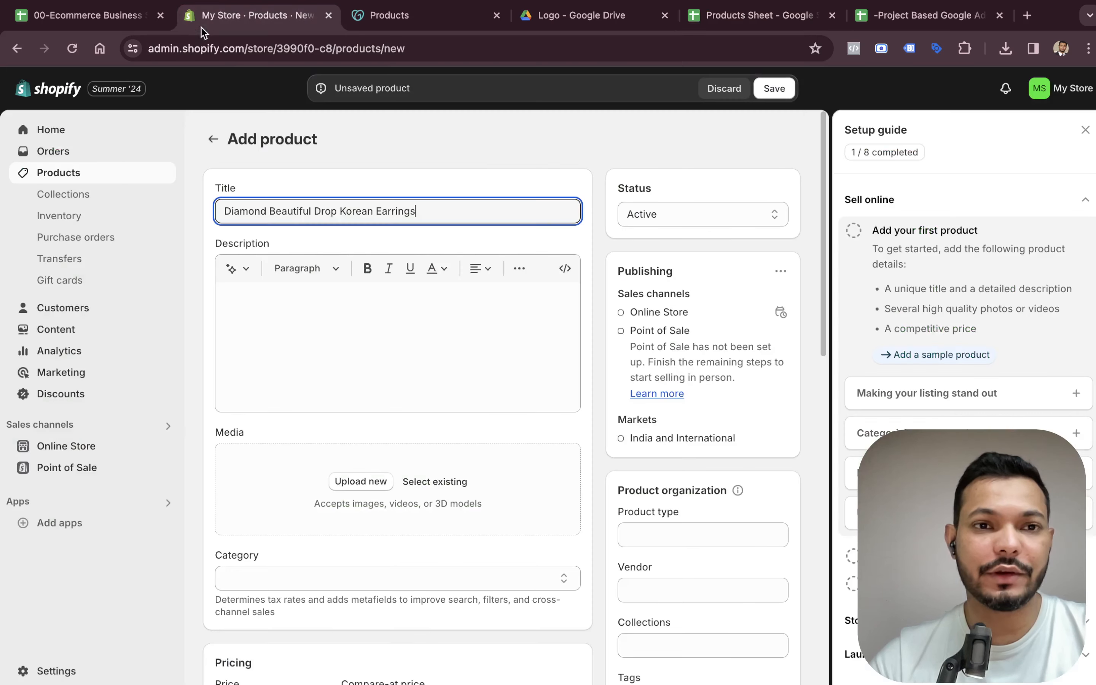
left_click(298, 315)
key("super+v")
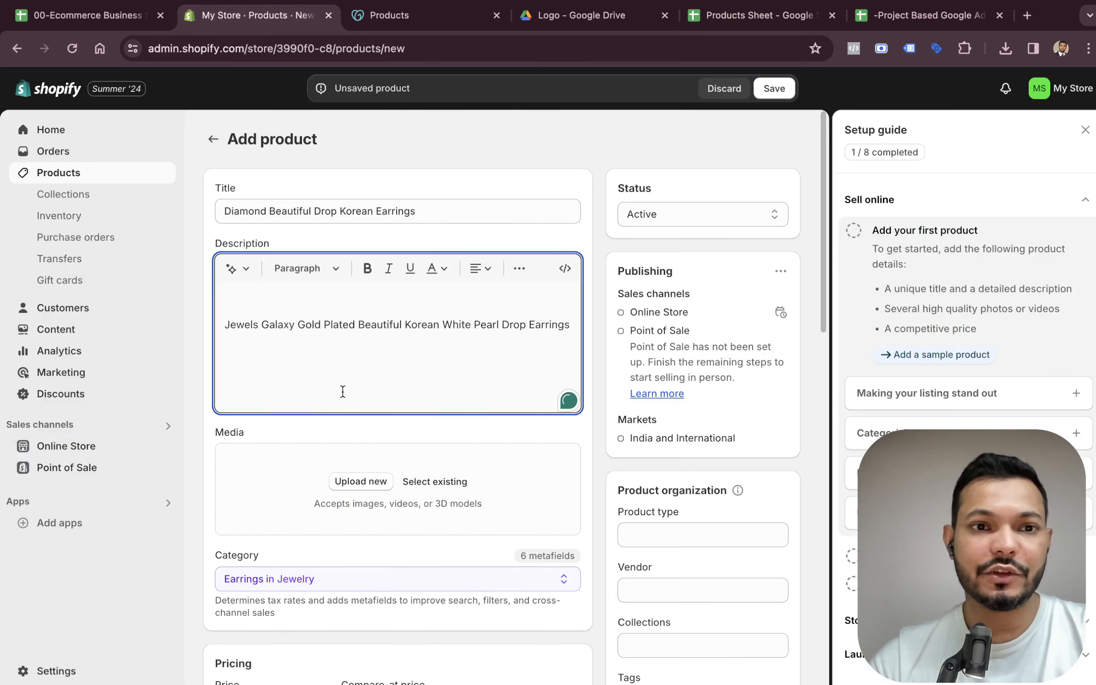
scroll(343, 392, "down", 2)
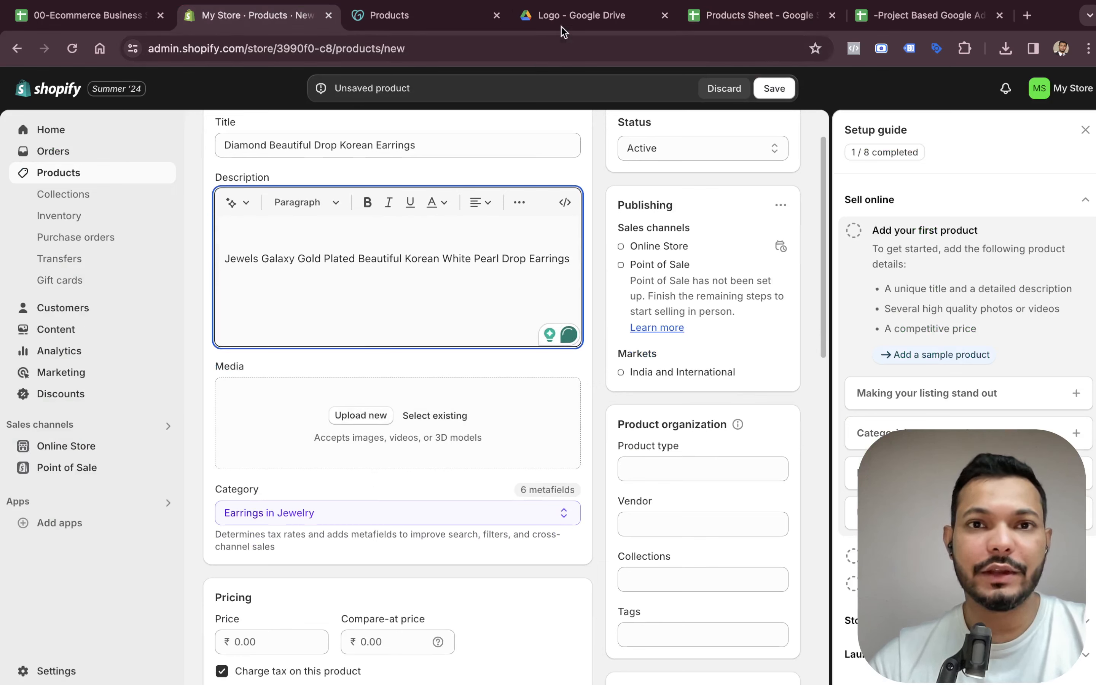
Open the ST_02 folder under Product Images in the Spring Tales Project drive.
left_click(571, 15)
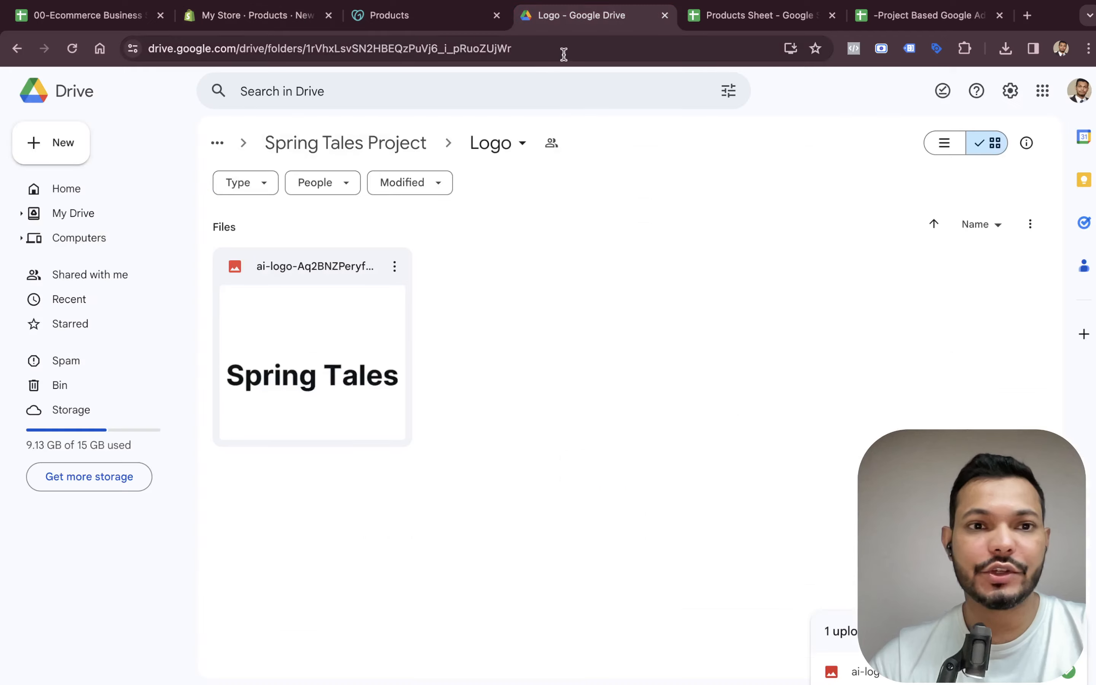
left_click(348, 143)
left_click(474, 266)
double_click(473, 266)
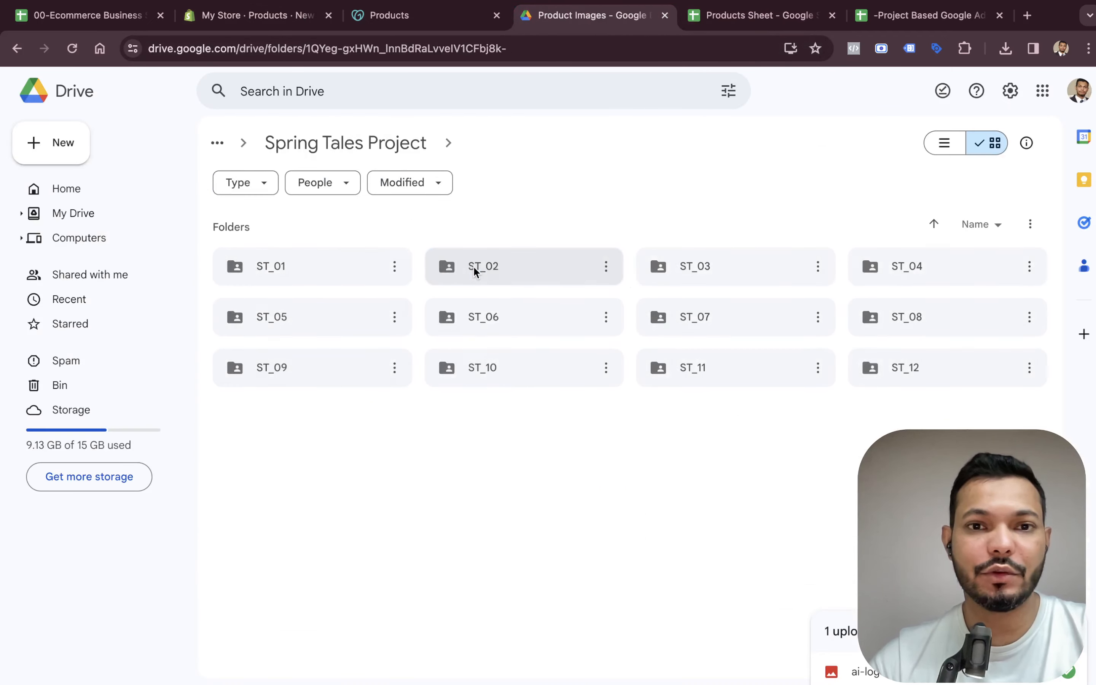
double_click(534, 257)
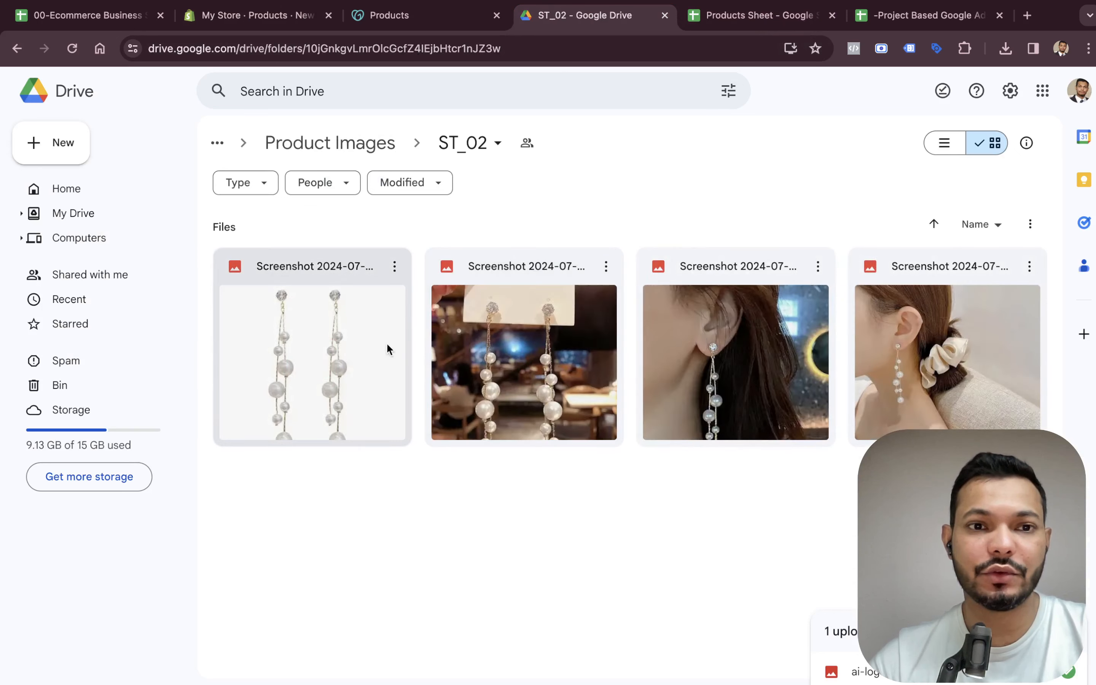
Download the four ST_02 earring images and add them as the product's media.
left_click(367, 355)
right_click(373, 306)
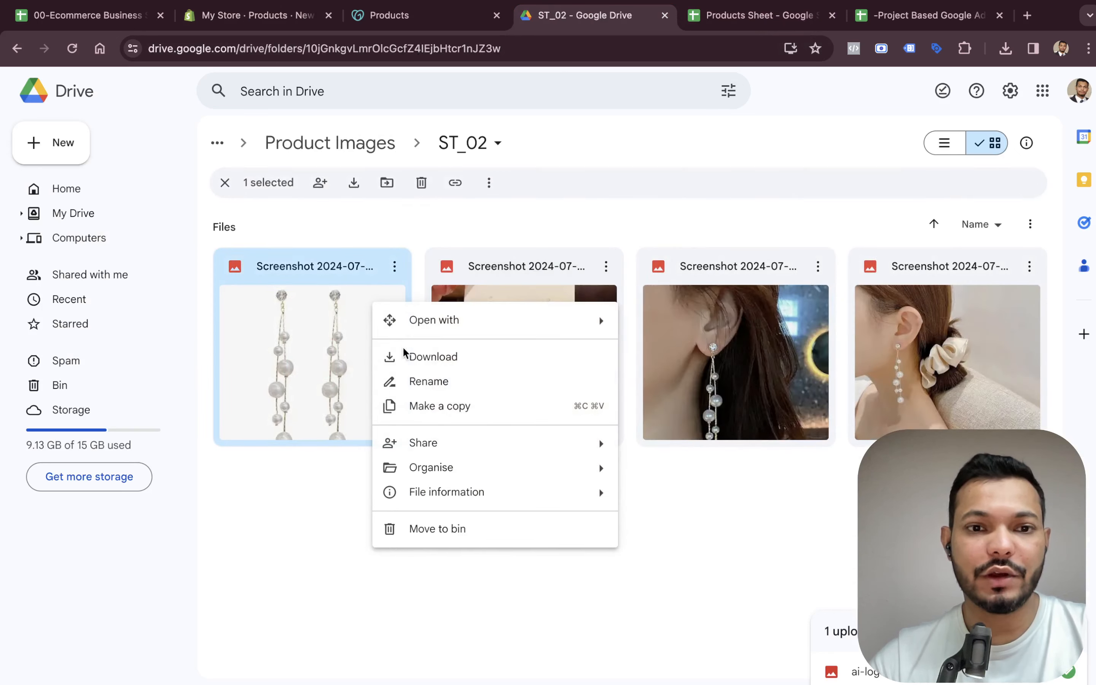
left_click(468, 357)
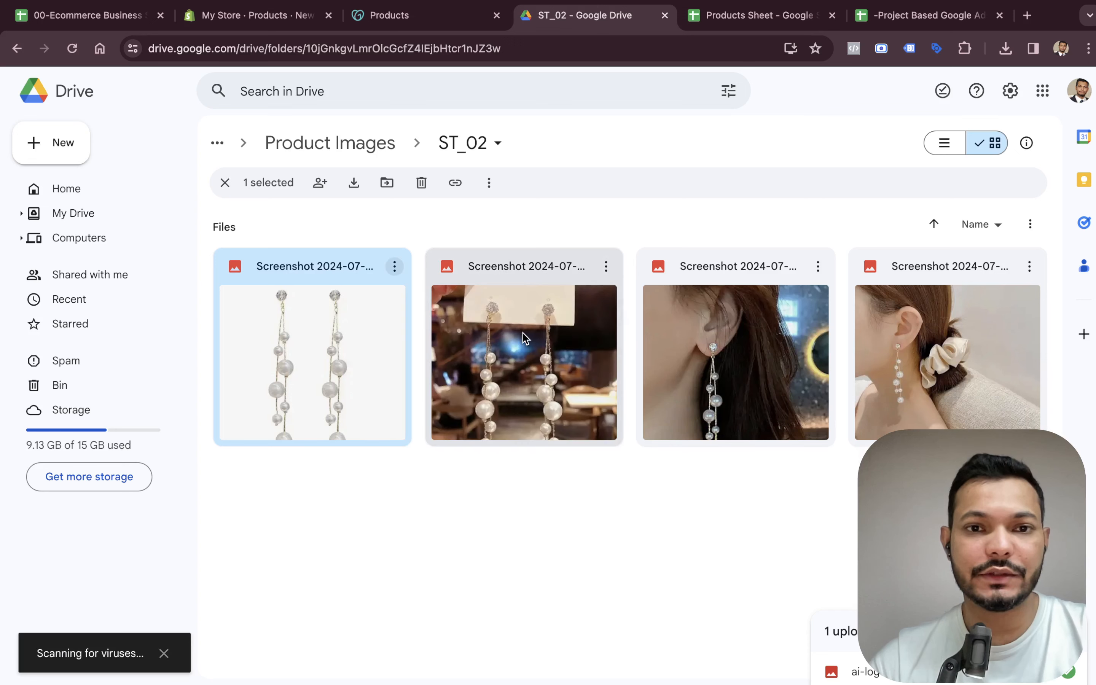
right_click(523, 333)
left_click(576, 392)
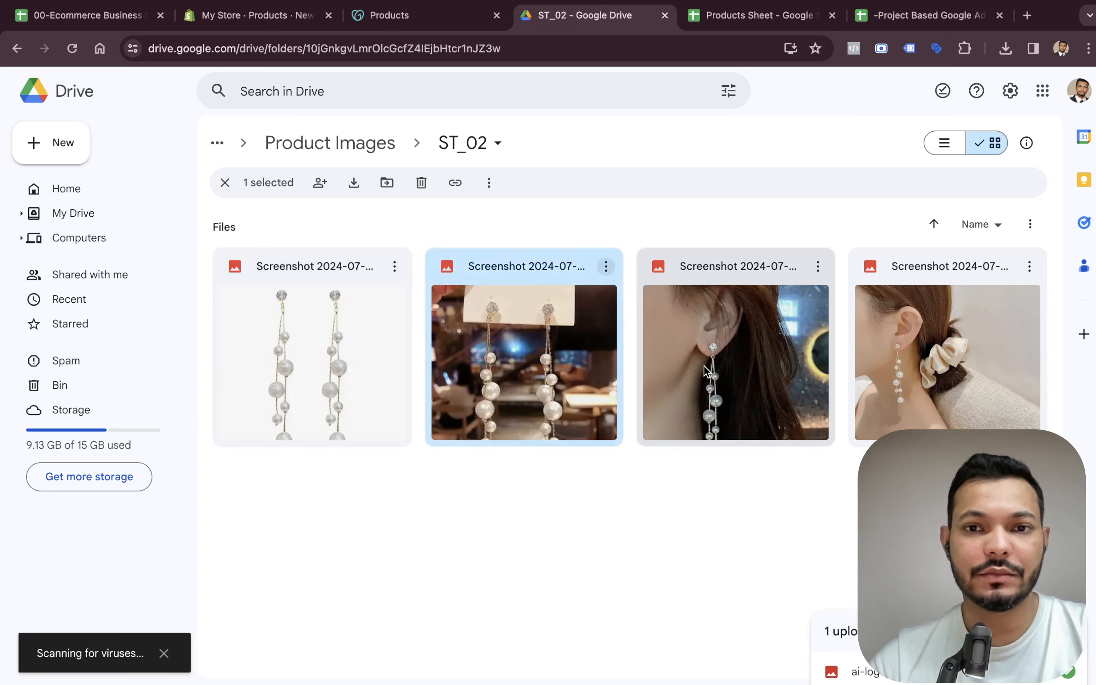
right_click(704, 365)
left_click(736, 419)
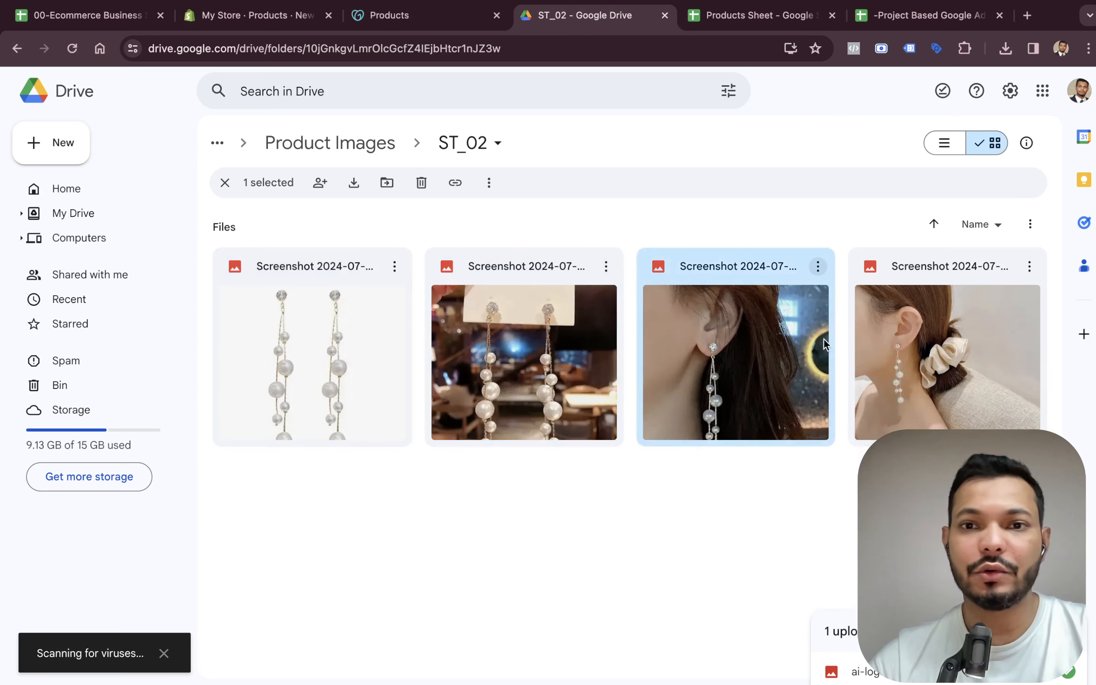
right_click(912, 324)
left_click(801, 379)
right_click(901, 345)
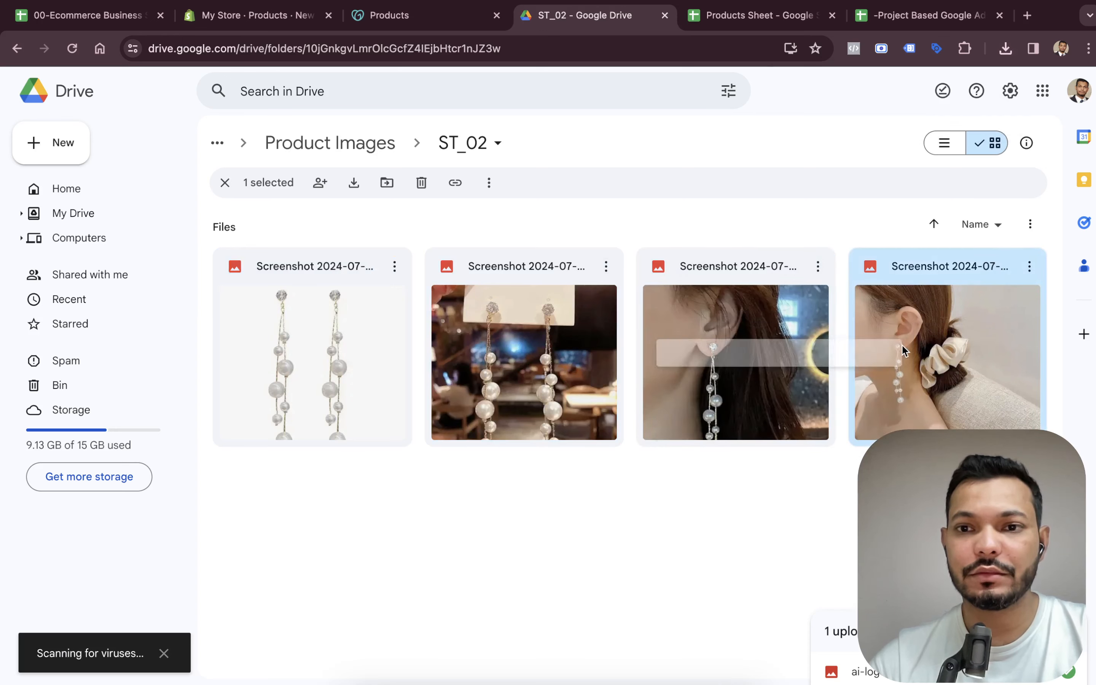
left_click(780, 401)
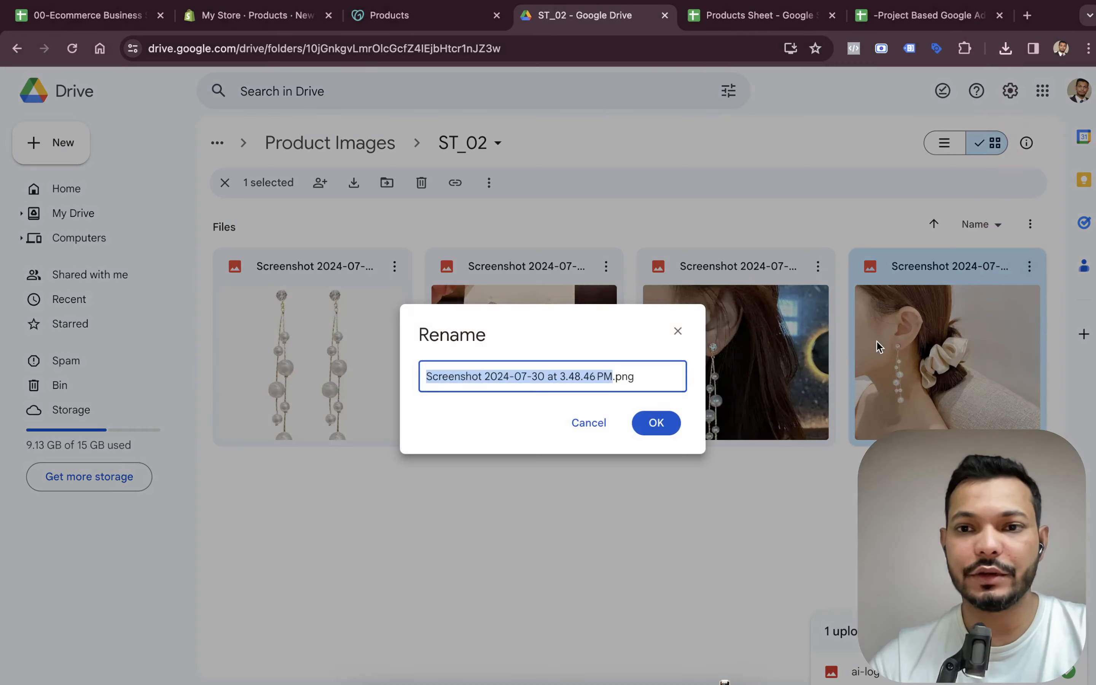
left_click(880, 347)
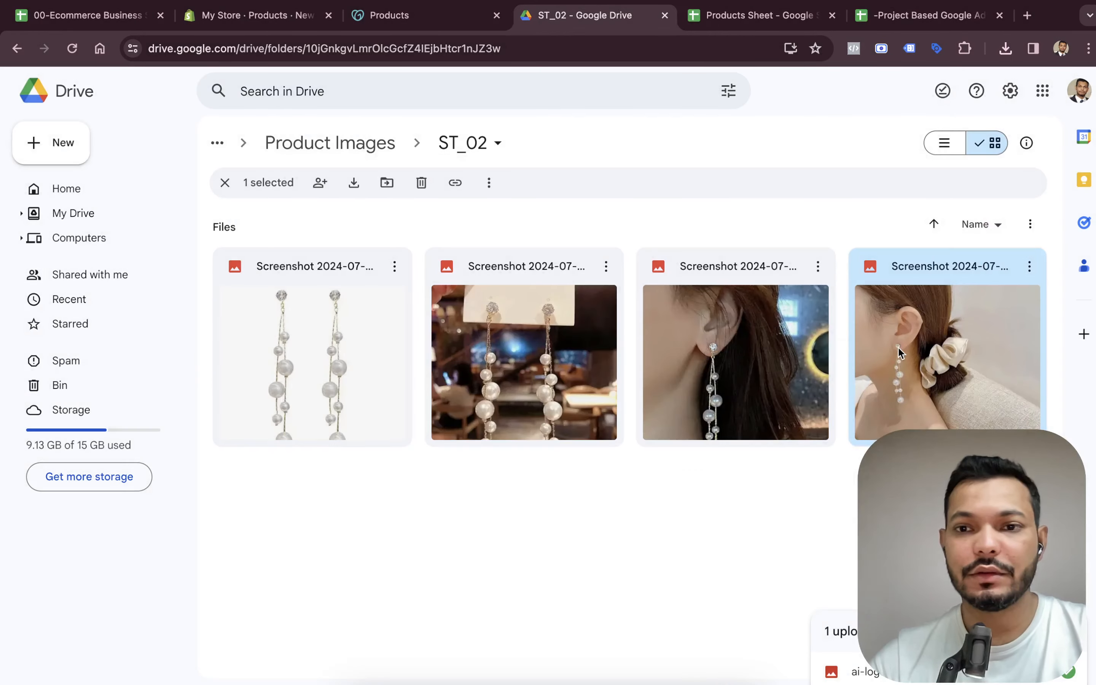
right_click(898, 347)
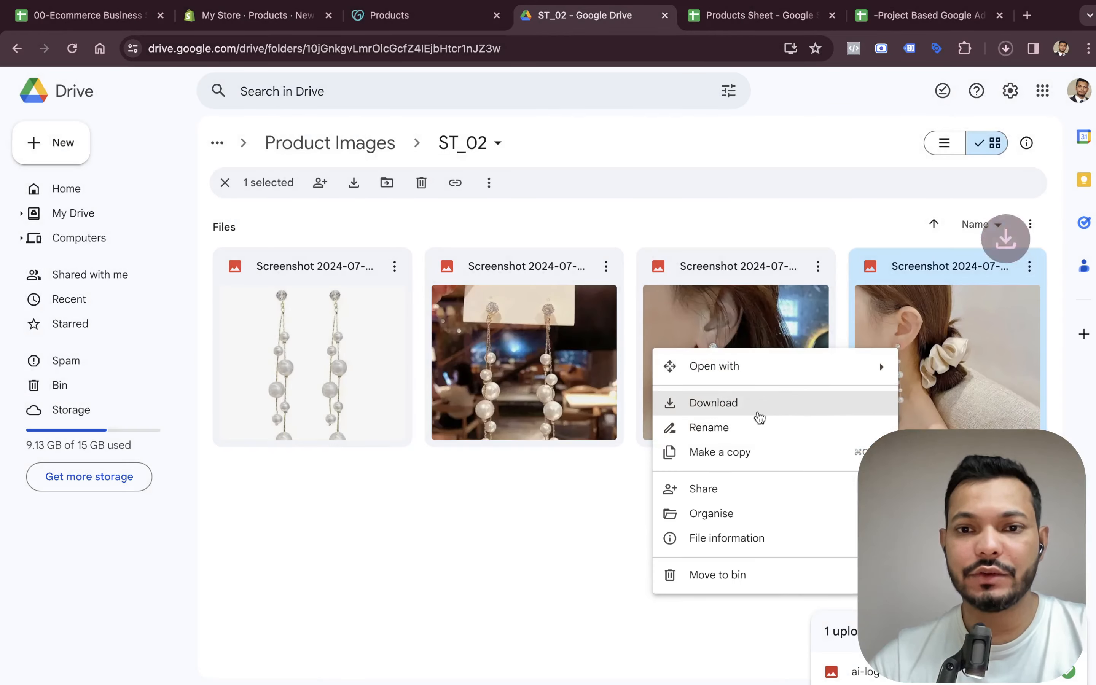
left_click(760, 407)
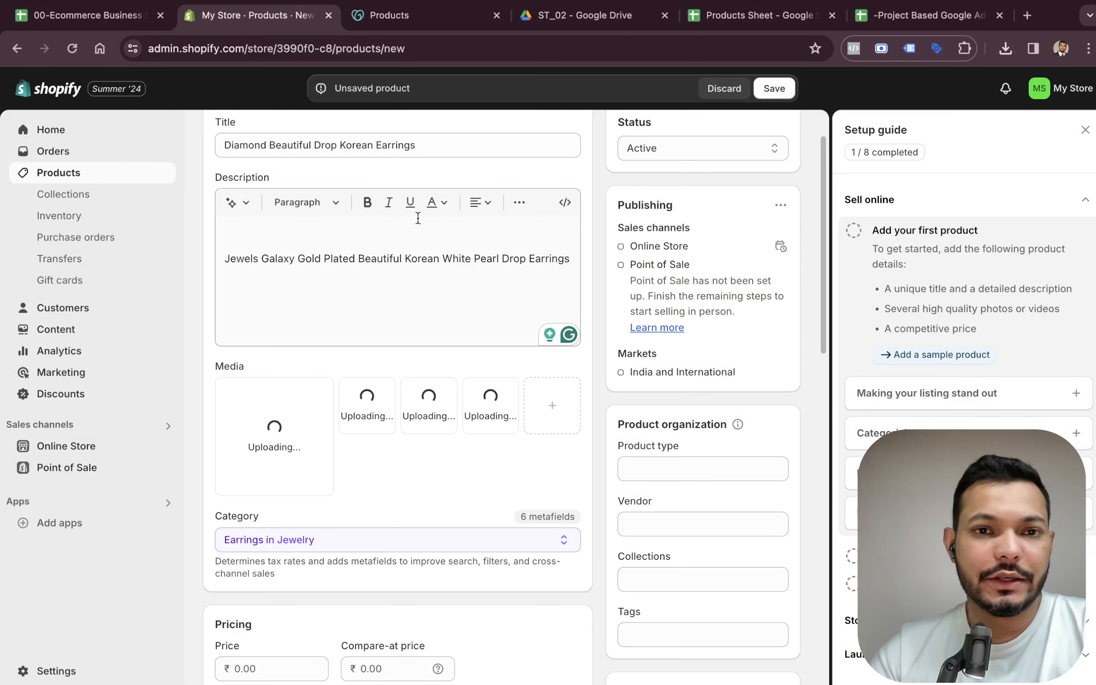
Remove the empty line before the description text.
left_click(259, 264)
key("Left")
key("Left")
key("Left")
key("Left")
key("Left")
key("Left")
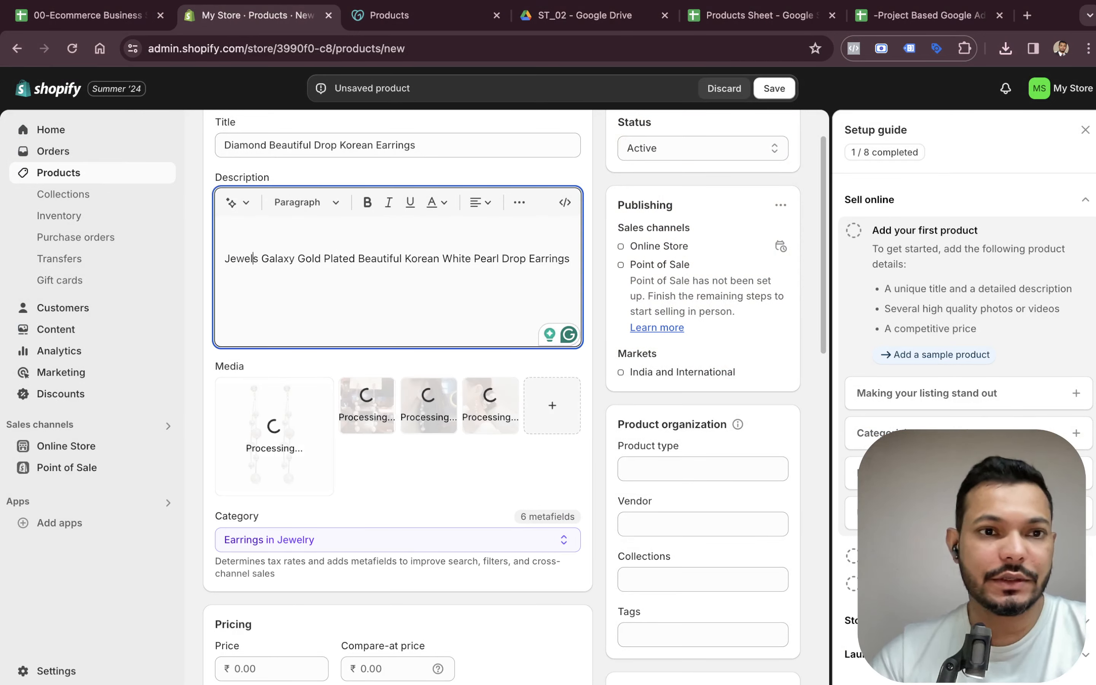
key("BackSpace")
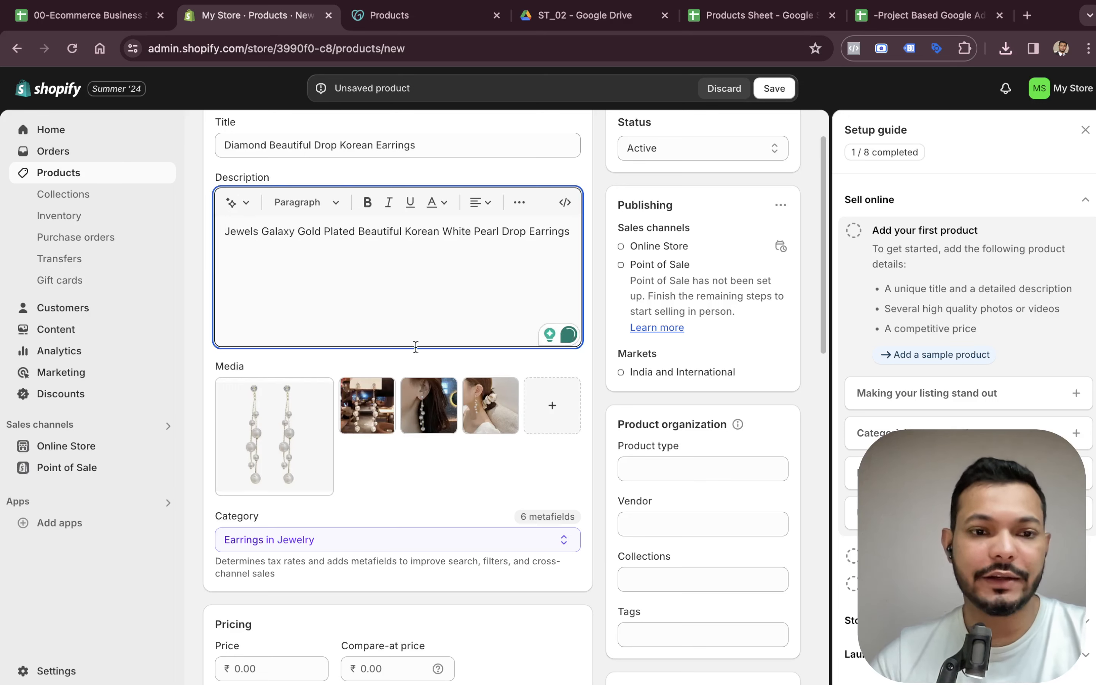
Copy the price 352 from the products sheet into the product Price field.
scroll(415, 348, "down", 5)
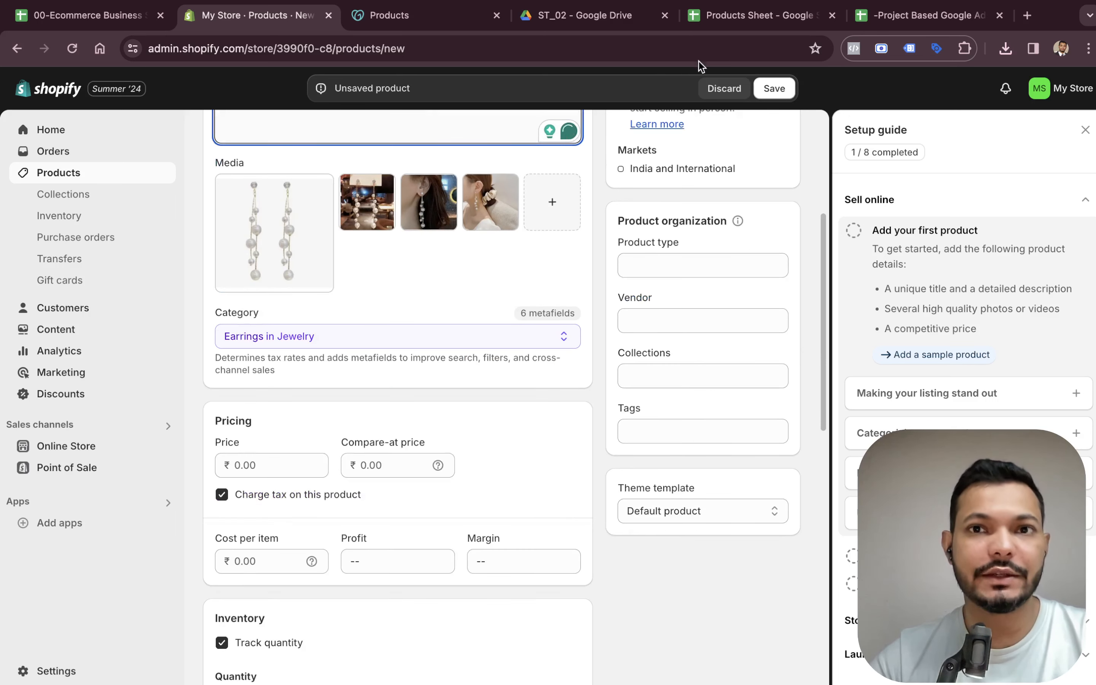
left_click(728, 20)
left_click(712, 184)
key("ctrl+c")
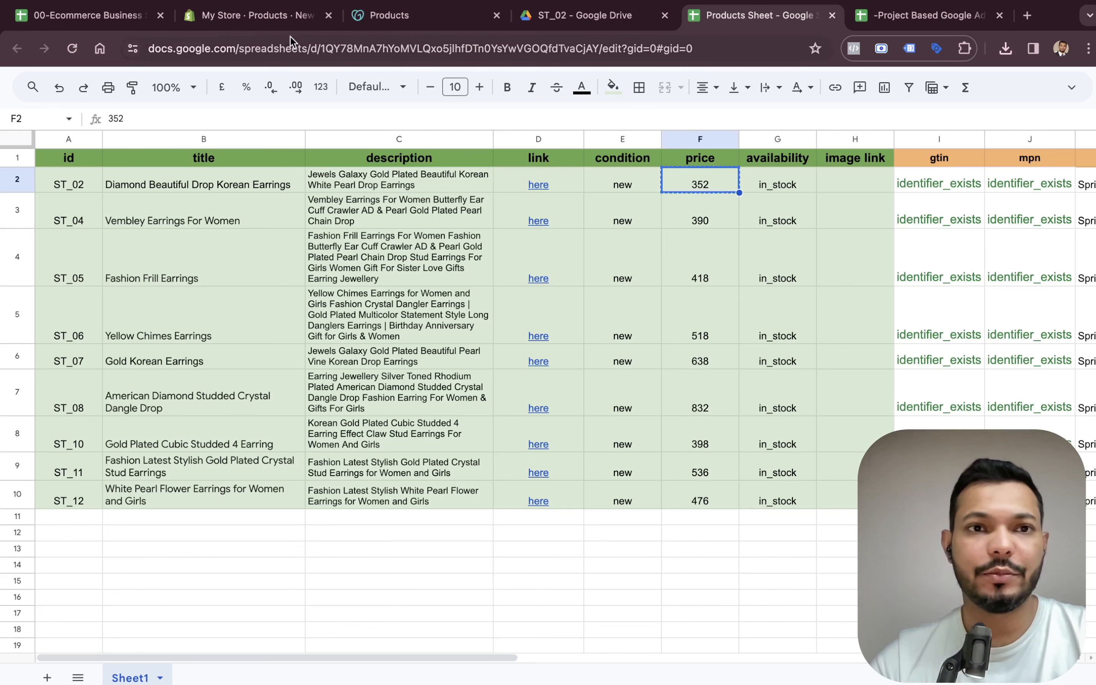
left_click(231, 21)
left_click(262, 466)
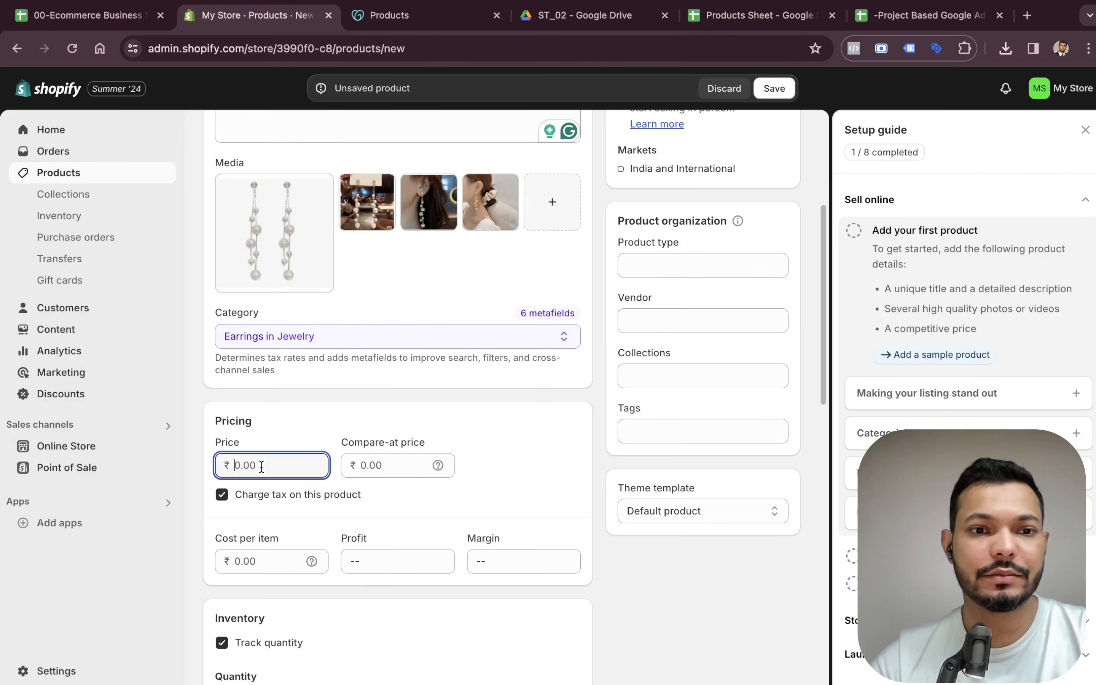
left_click(320, 424)
Turn off quantity tracking and save the product.
scroll(332, 471, "down", 6)
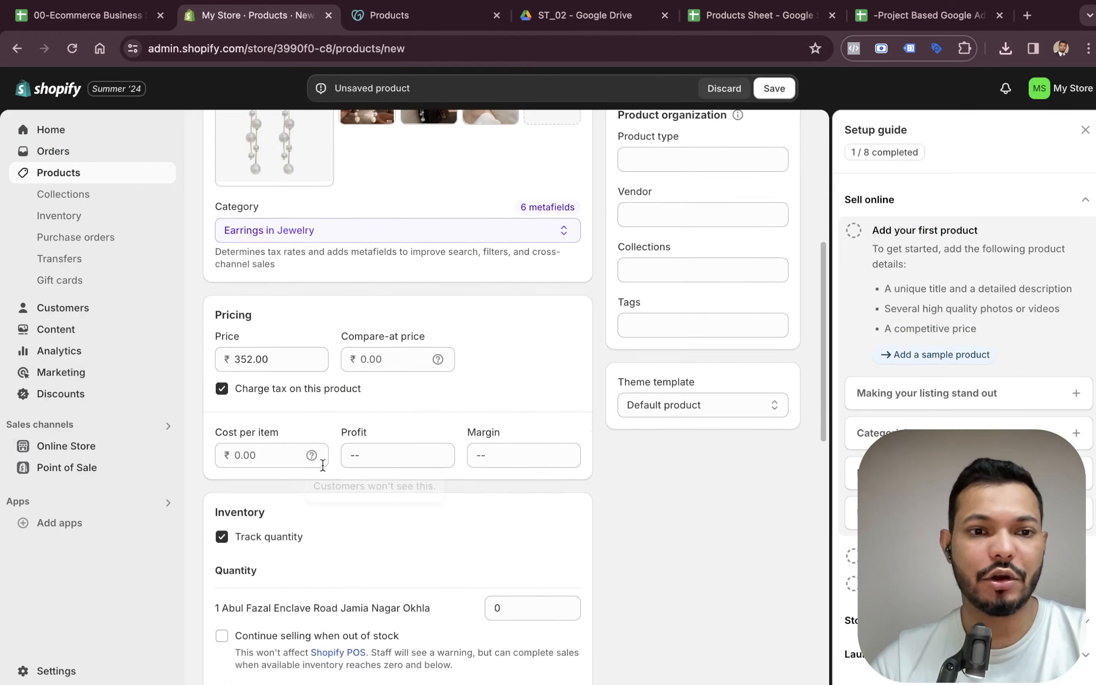
scroll(348, 470, "down", 2)
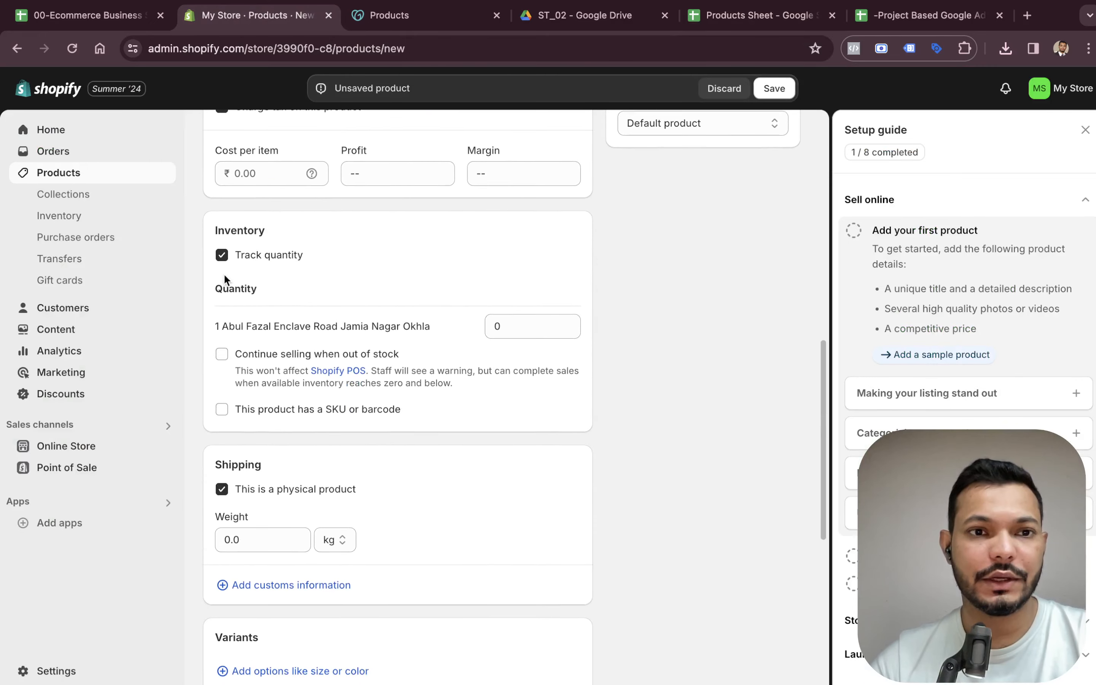
left_click(234, 255)
scroll(383, 349, "down", 5)
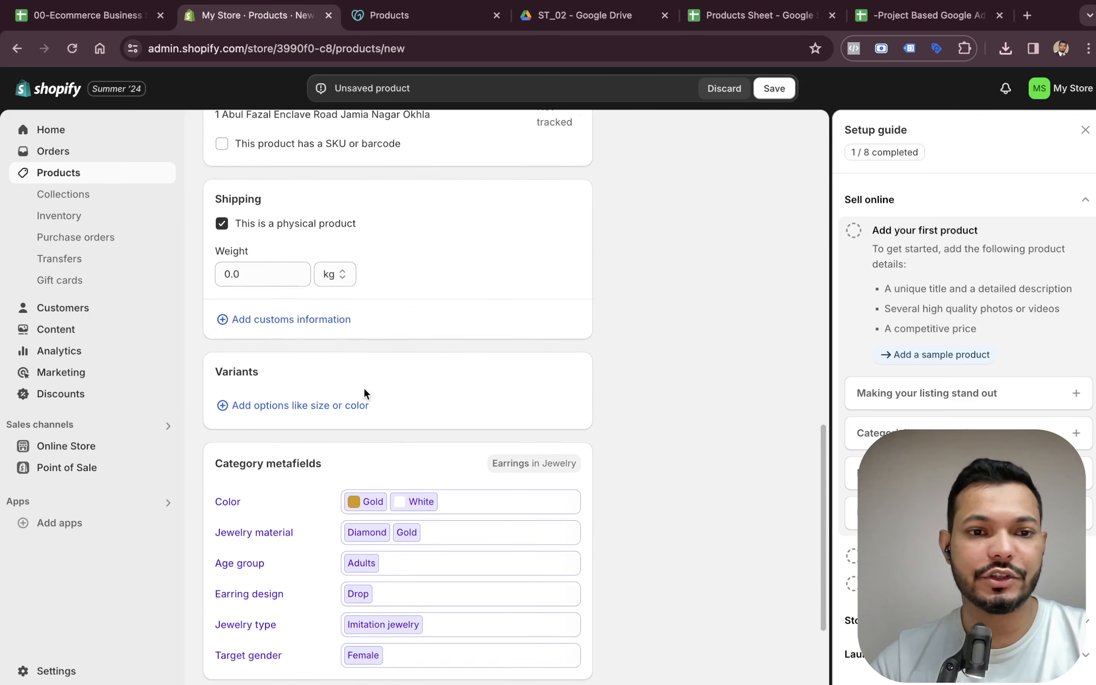
scroll(438, 399, "down", 4)
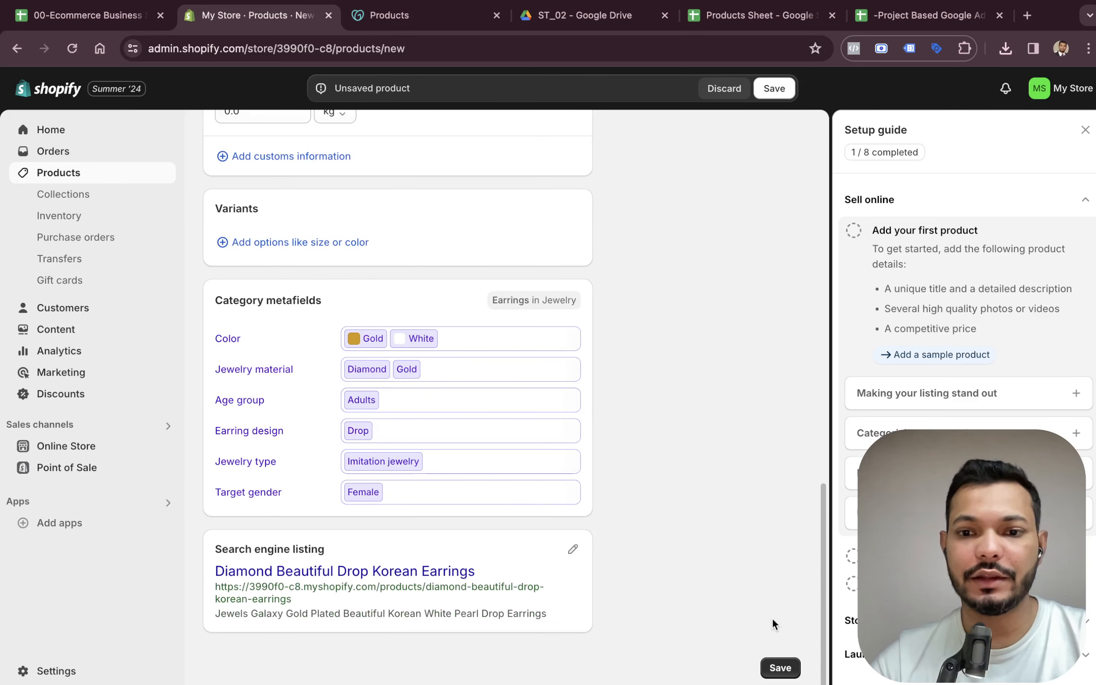
left_click(780, 668)
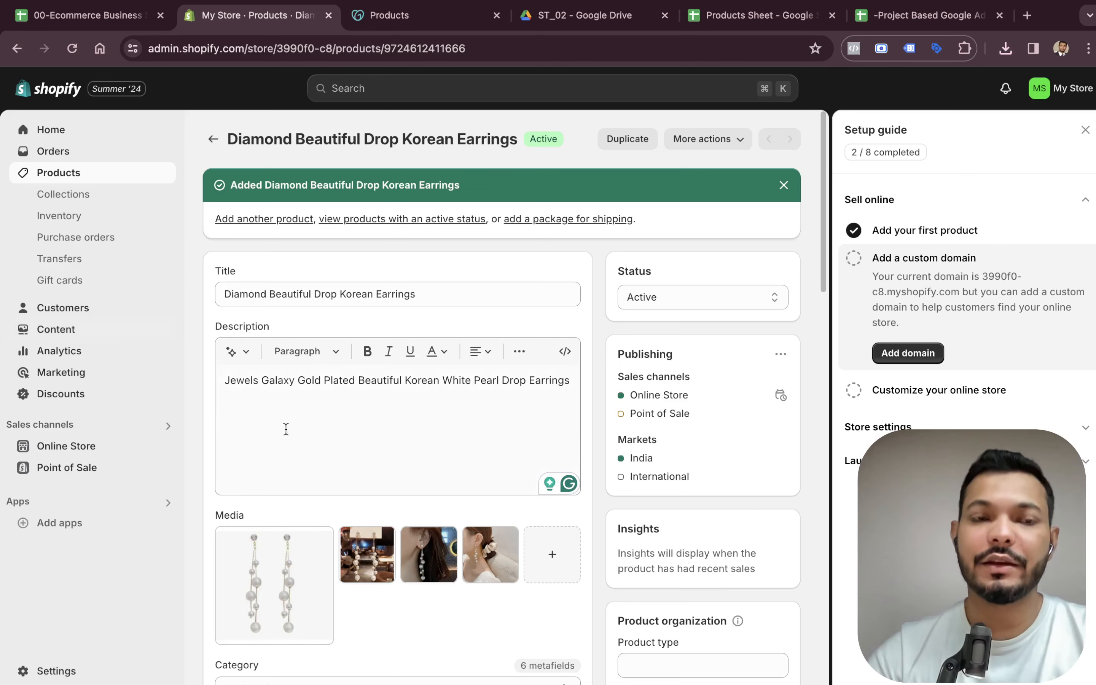
Start connecting an existing domain from the setup guide's custom domain task.
left_click(924, 356)
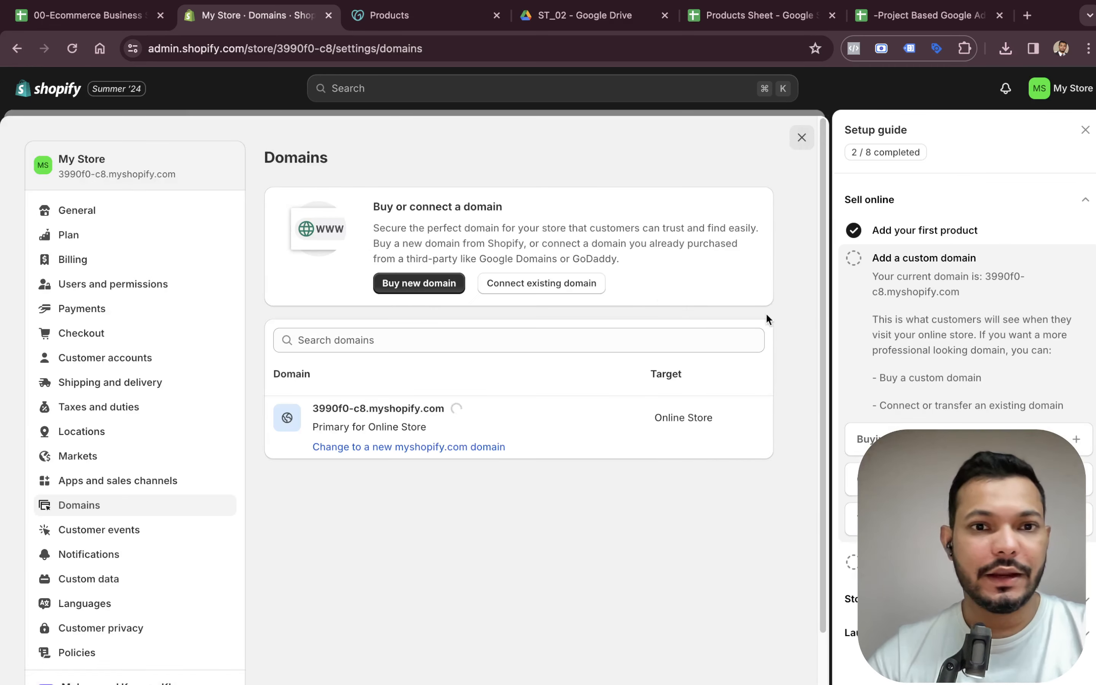
left_click(560, 286)
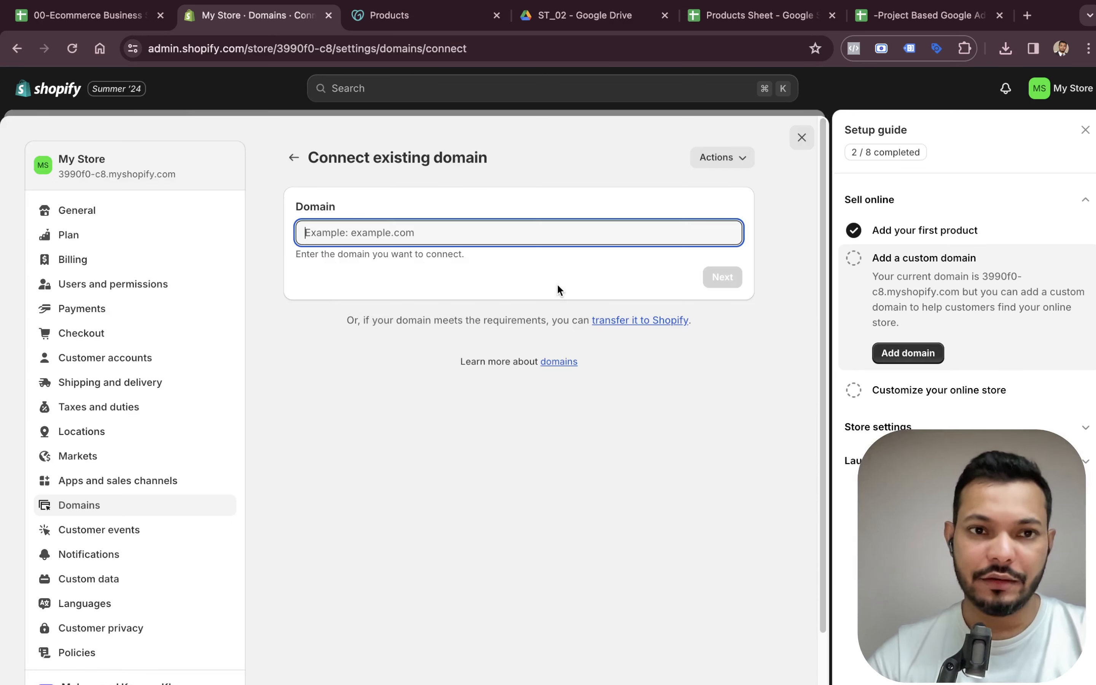
type("352")
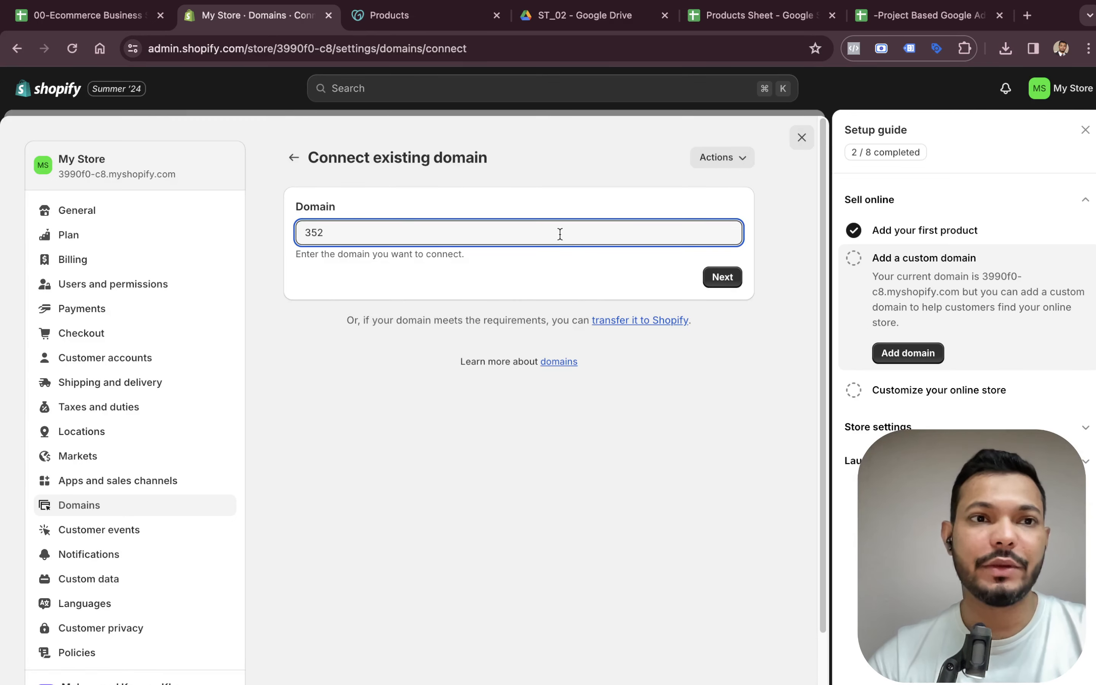
key("BackSpace")
key("BackSpace")
key("BackSpace")
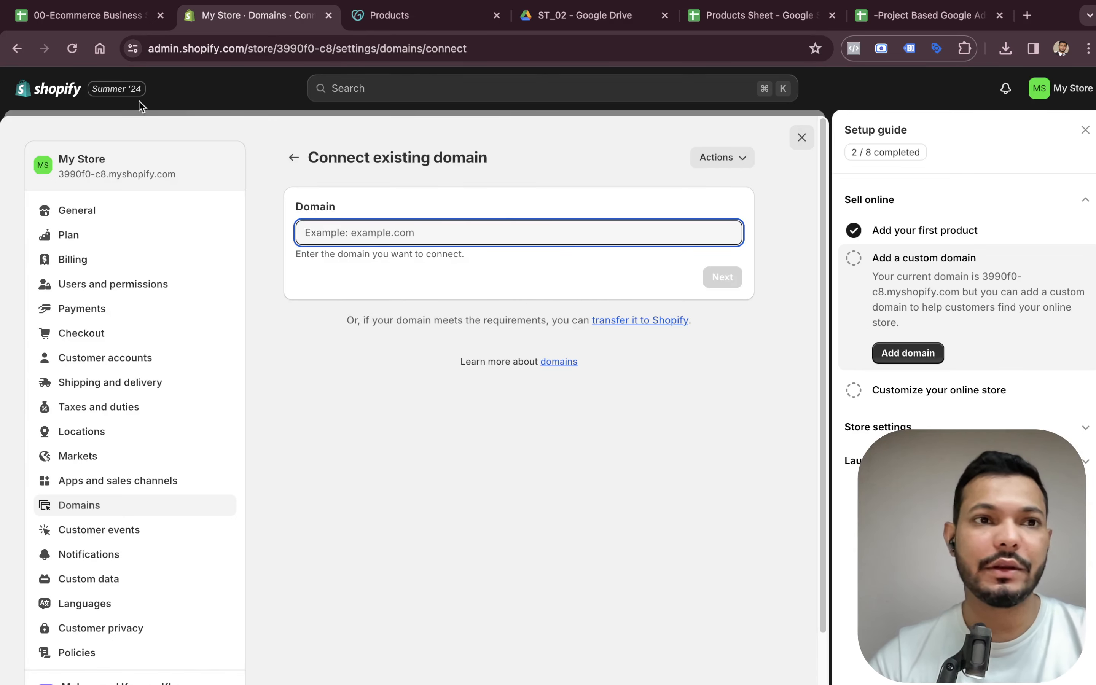
Copy springtales.in from the setup checklist into the domain field and continue.
left_click(95, 21)
left_click(459, 337)
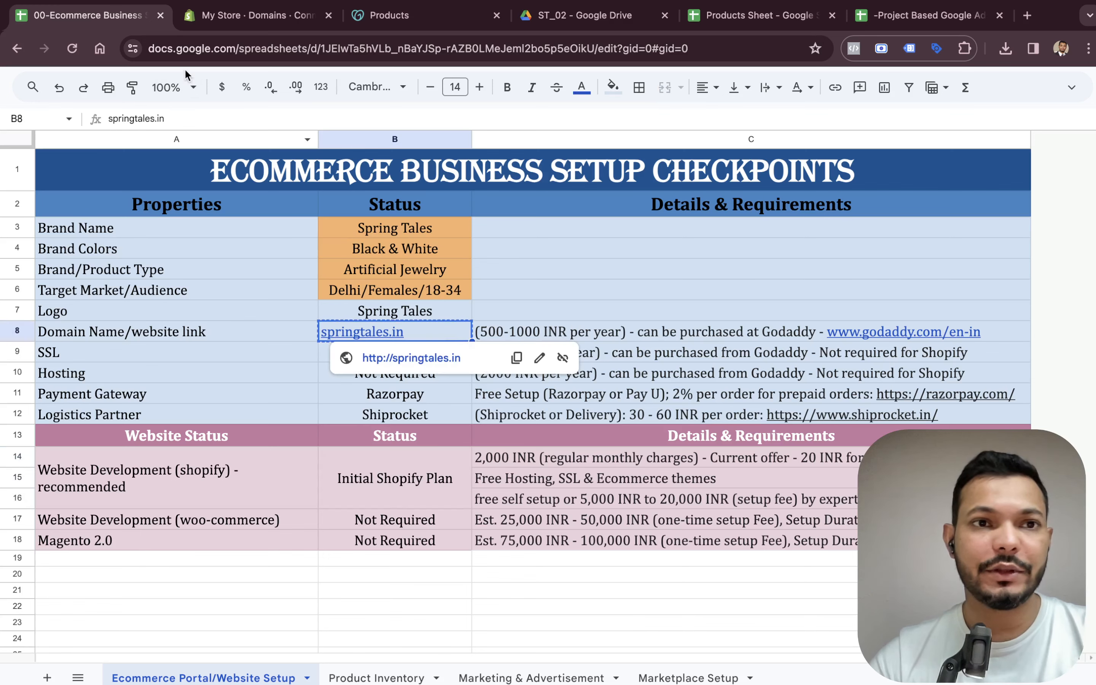
left_click(243, 21)
type("springtales.in")
left_click(723, 277)
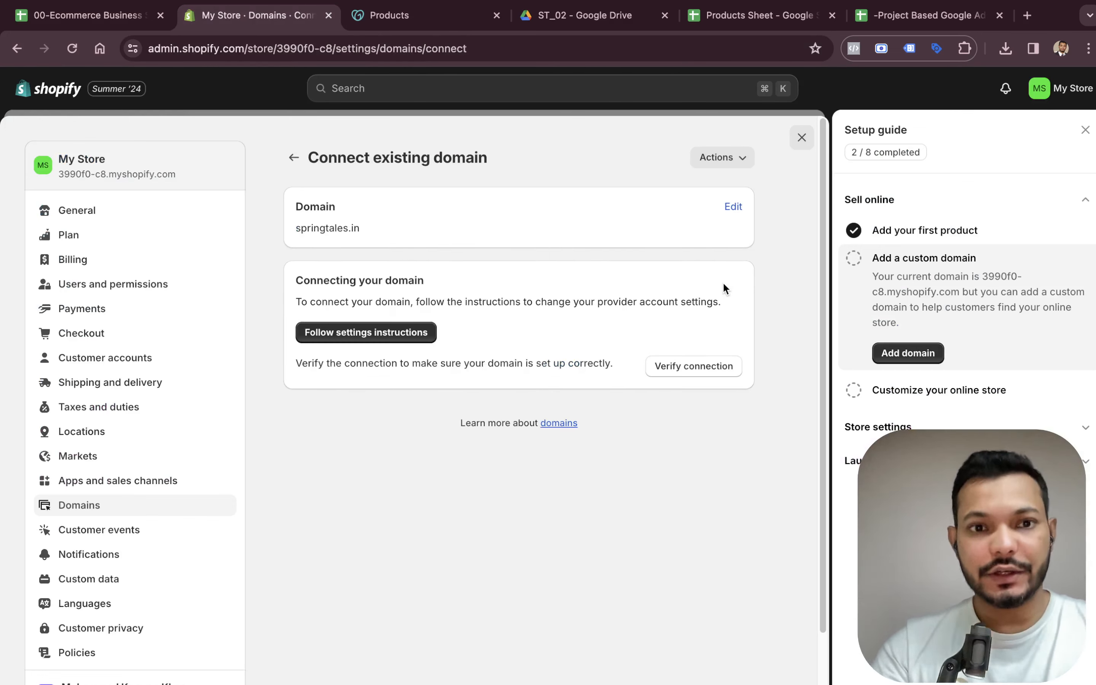
Verify the domain connection and switch to the Shopify Help Center instructions.
left_click(686, 366)
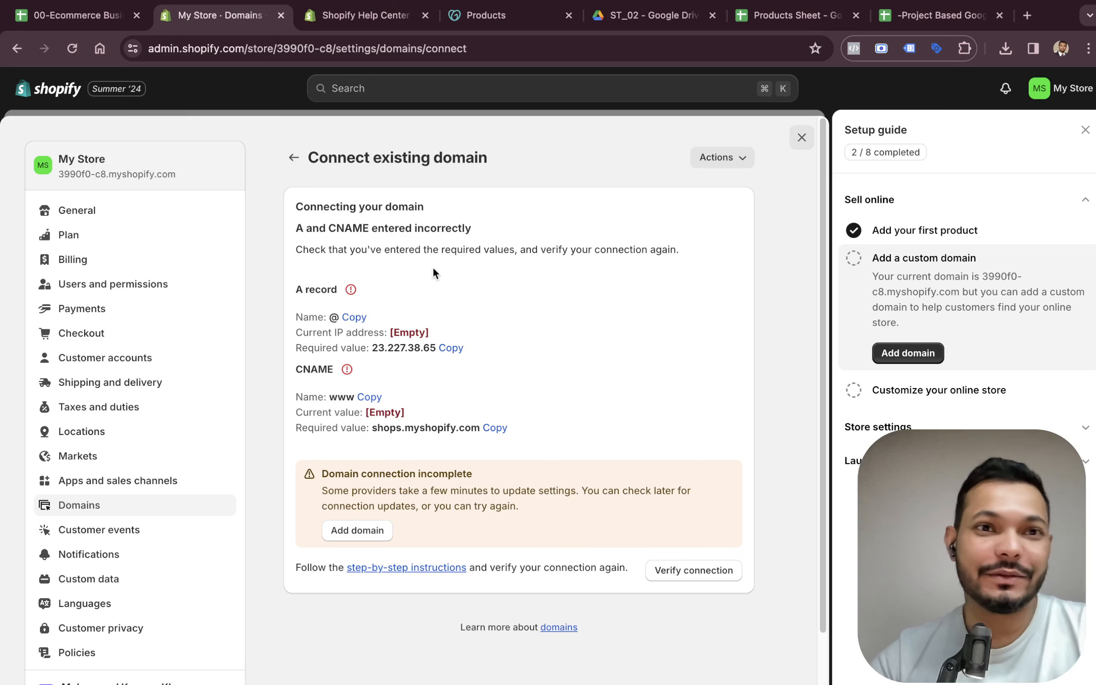
left_click(374, 10)
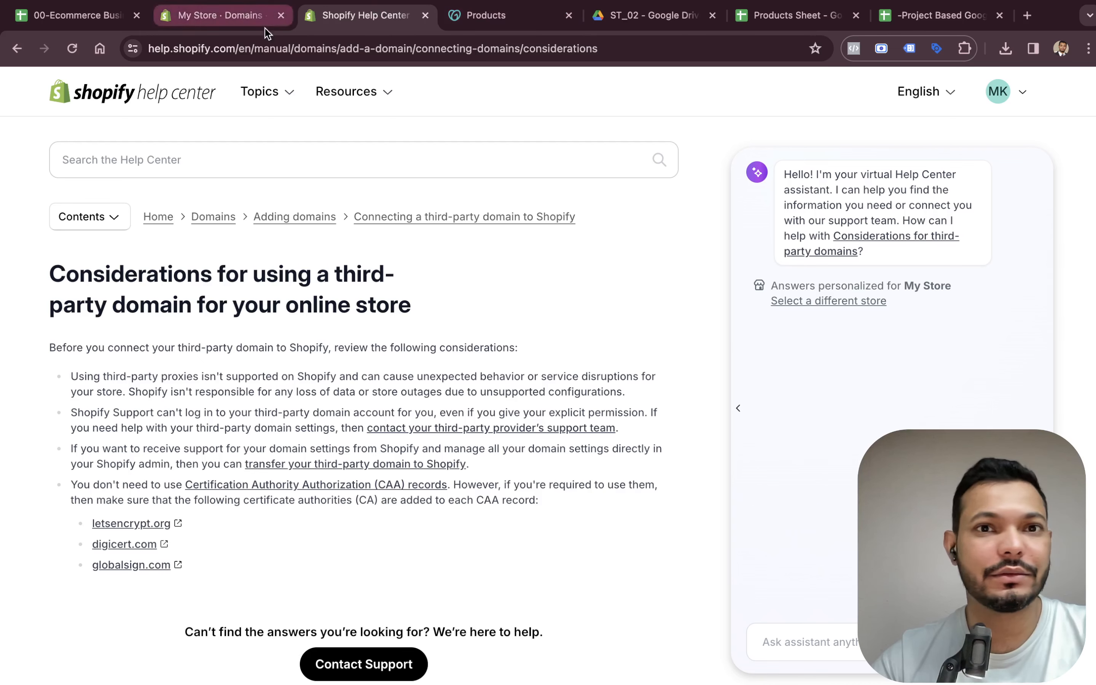
Open the DNS management records for springtales.in in the GoDaddy account.
left_click(458, 19)
left_click_drag(447, 22, 257, 16)
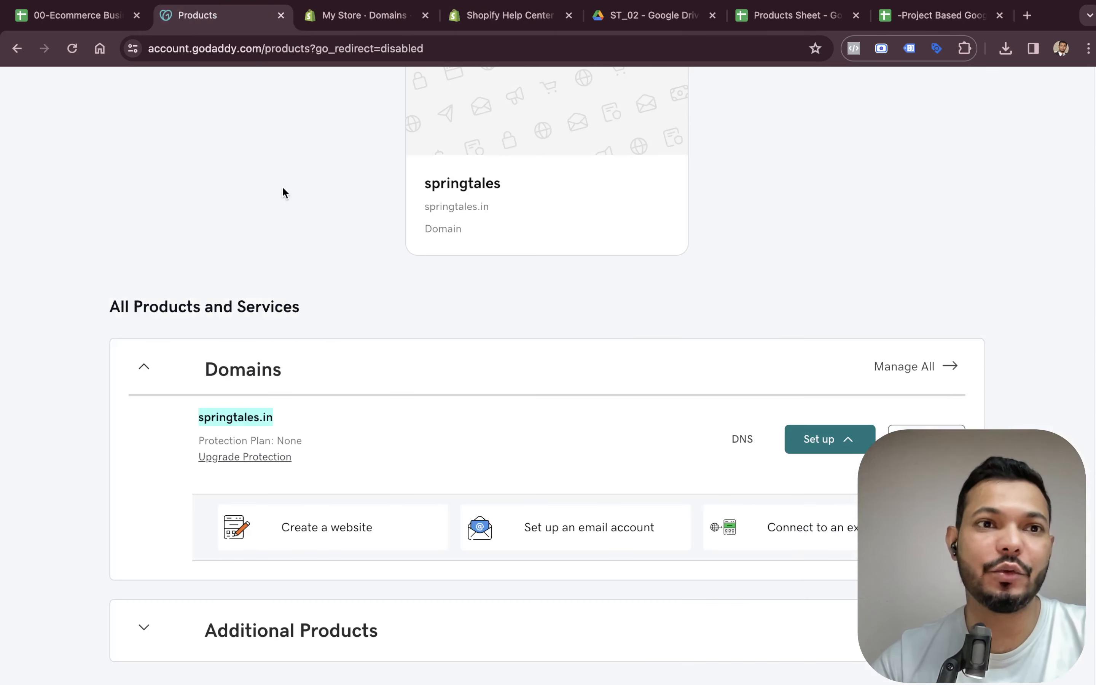
scroll(305, 195, "up", 5)
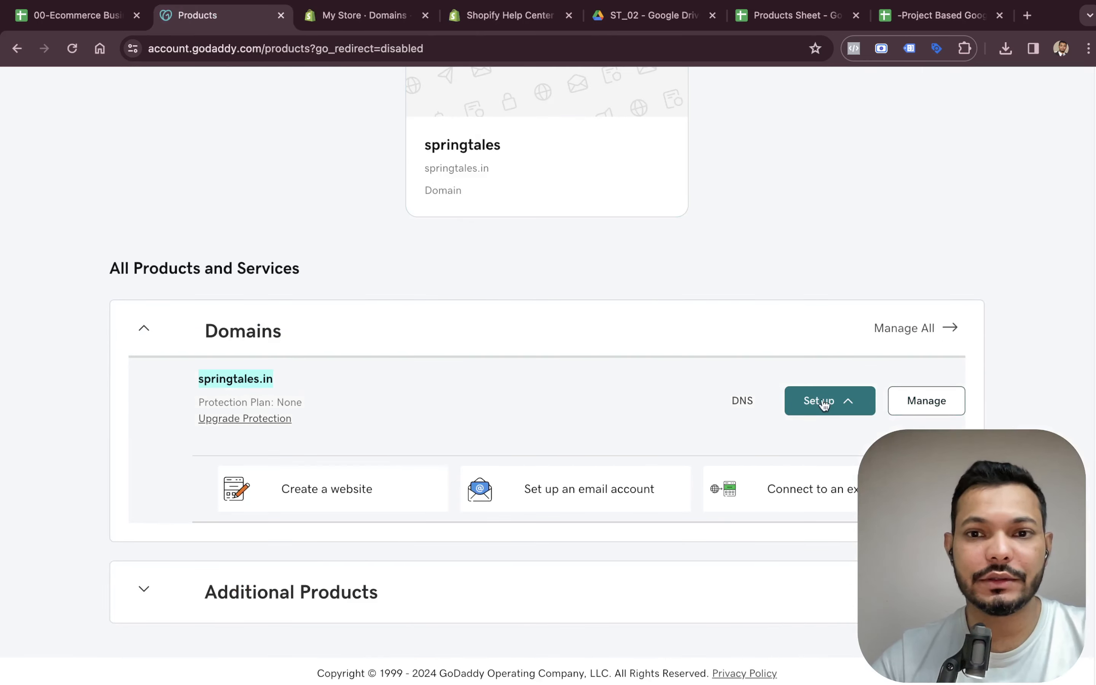
left_click(743, 398)
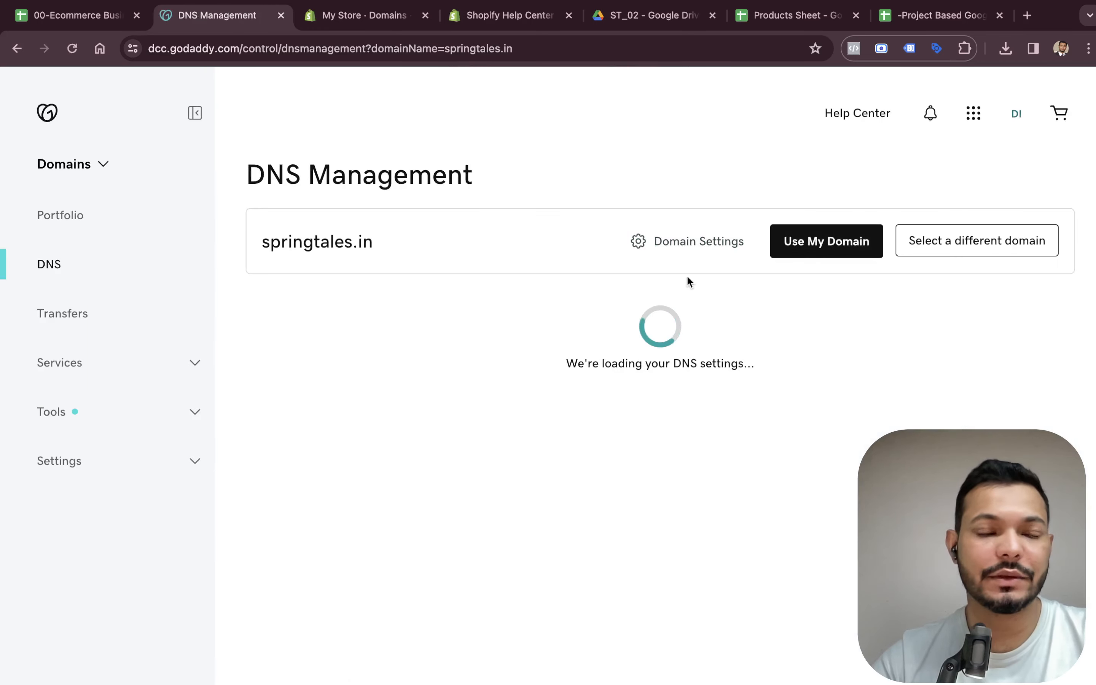
scroll(617, 460, "down", 7)
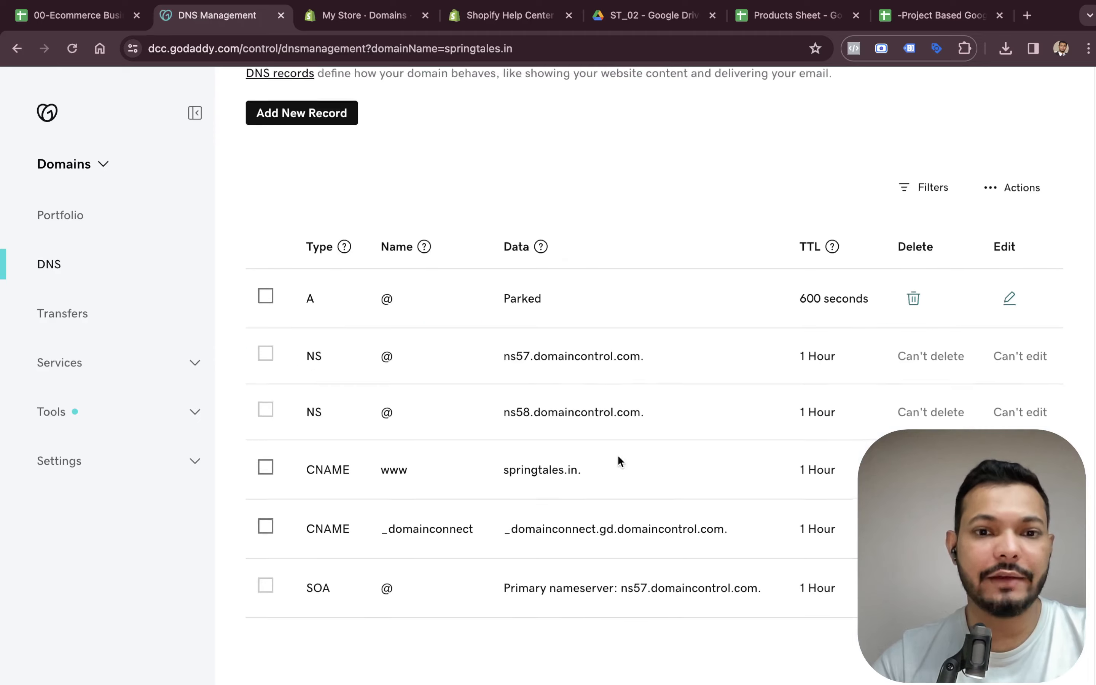
scroll(621, 406, "up", 4)
scroll(620, 406, "up", 3)
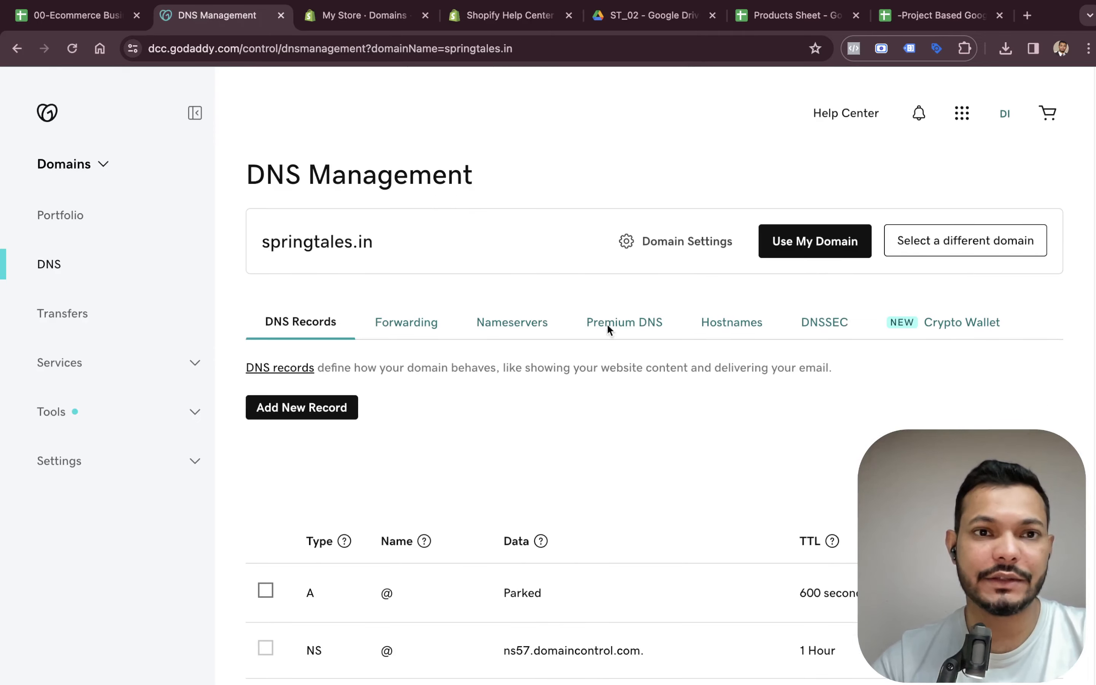
left_click(372, 23)
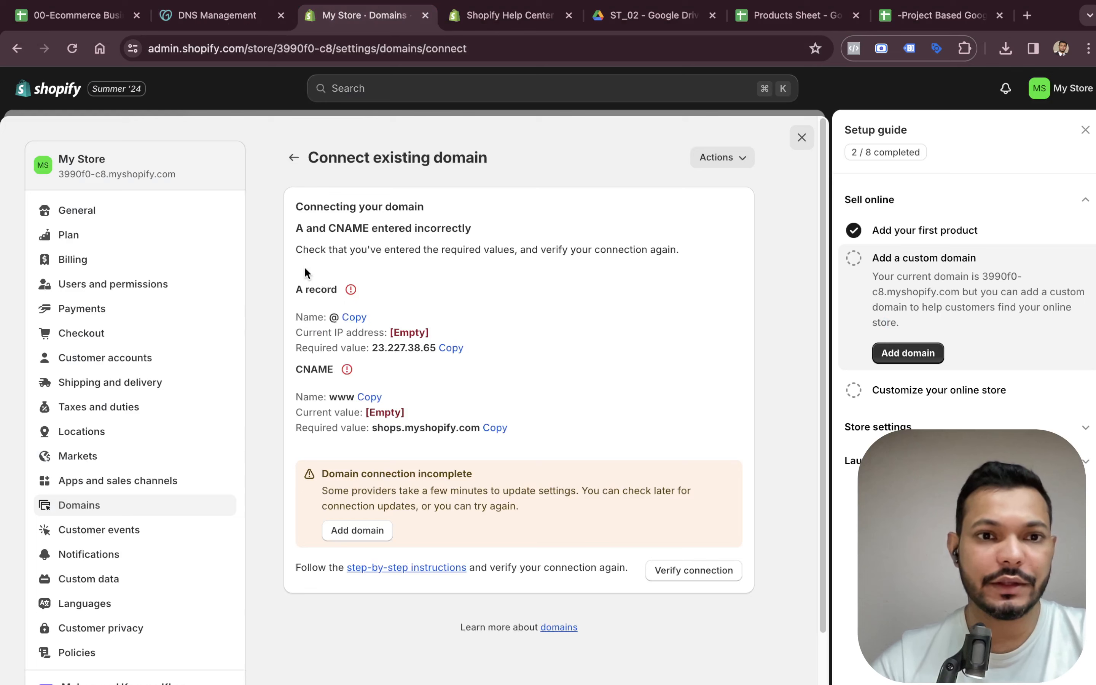
Edit the domain's @ A record to point to Shopify's required IP 23.227.38.65 and save it.
left_click(353, 316)
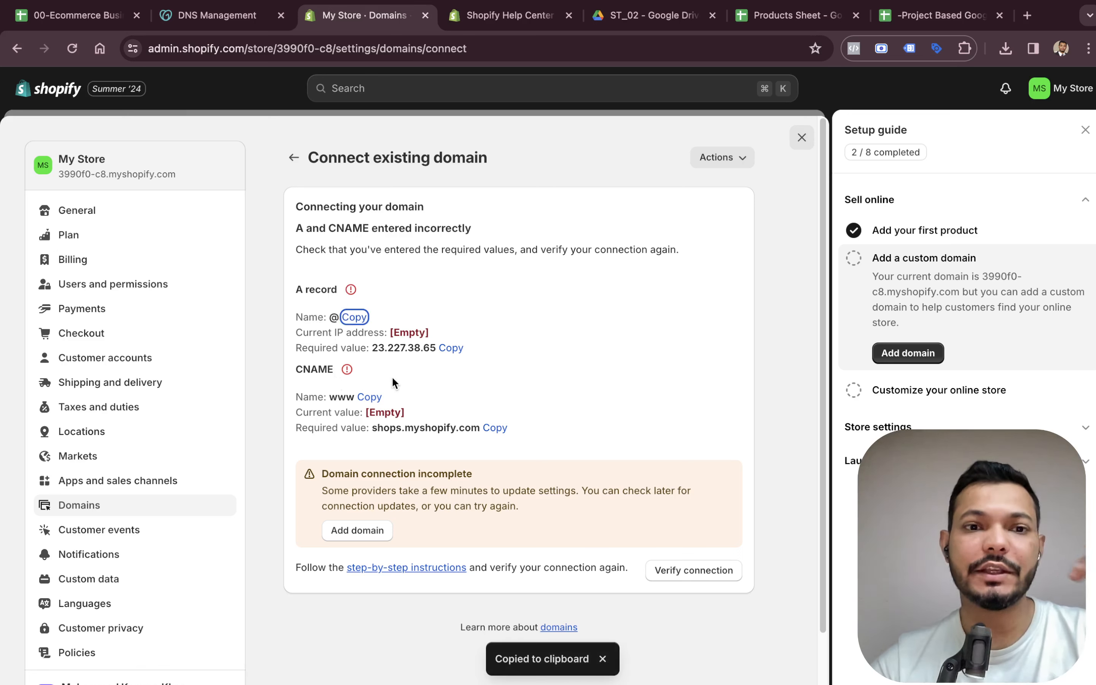
left_click(221, 26)
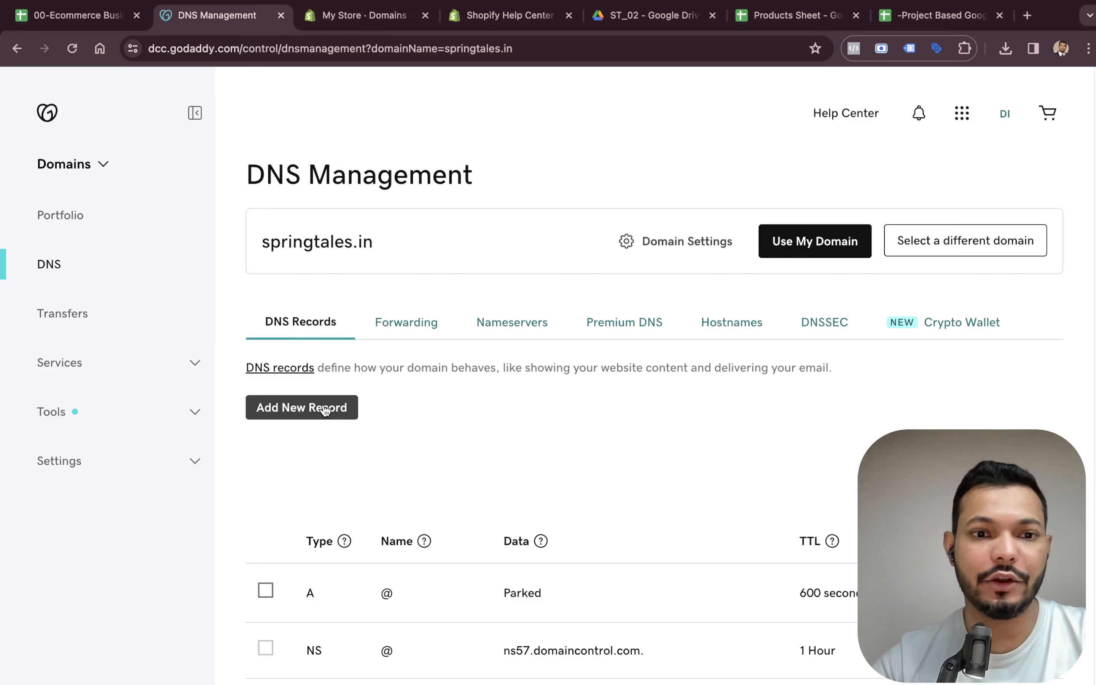
scroll(367, 442, "down", 3)
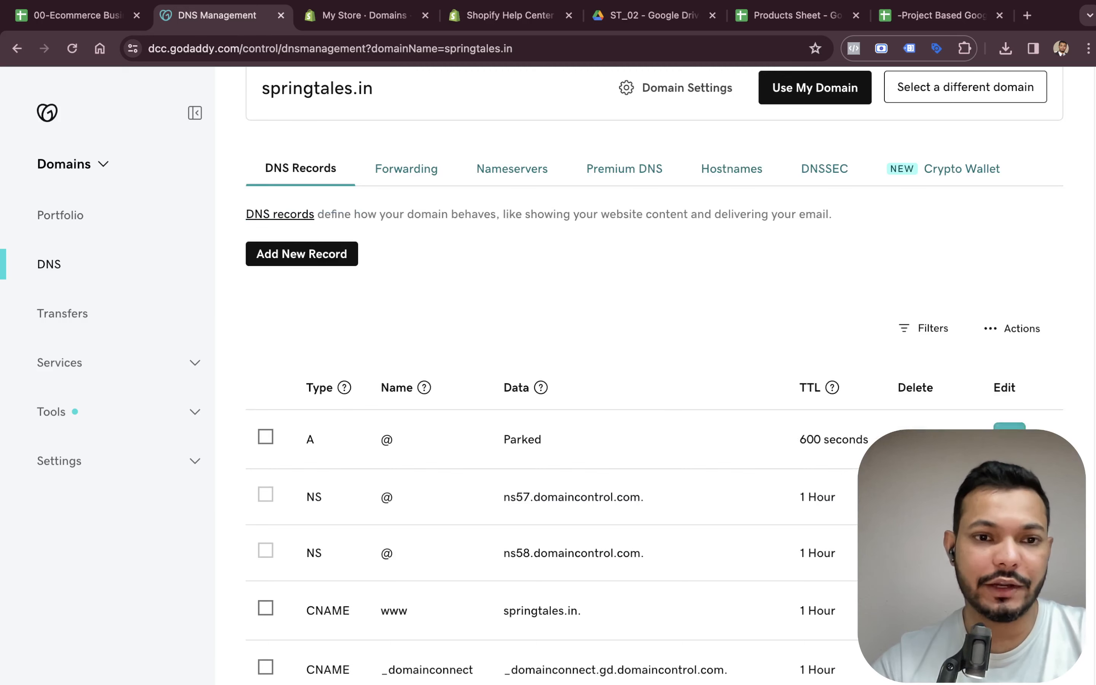
left_click(1008, 429)
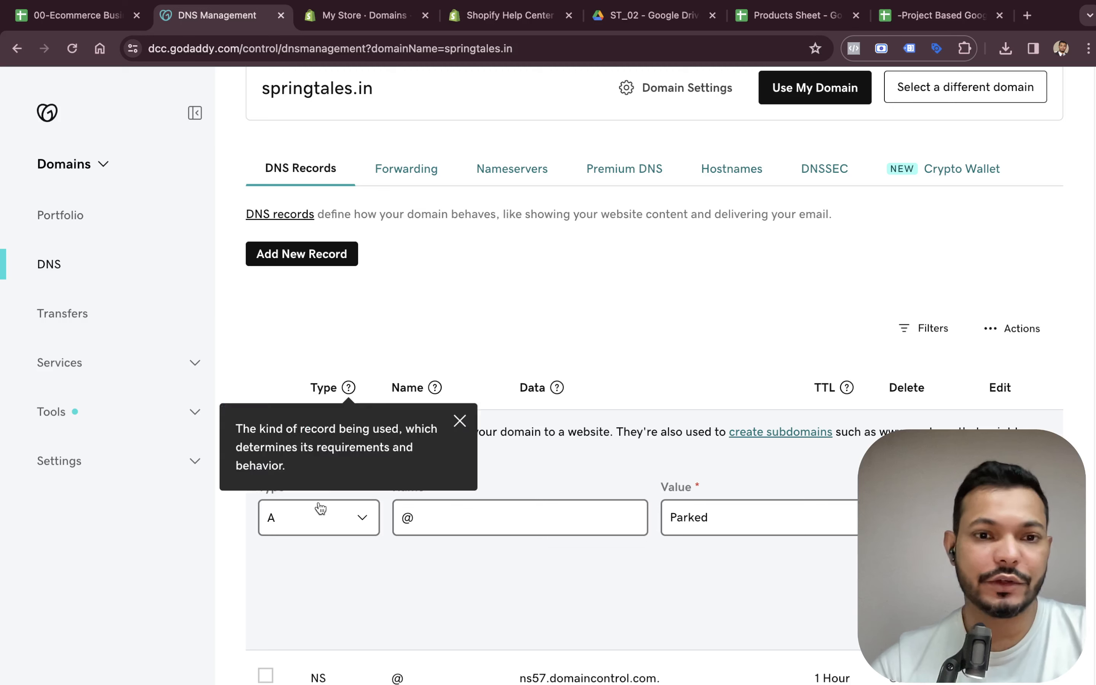
key("ctrl+Tab")
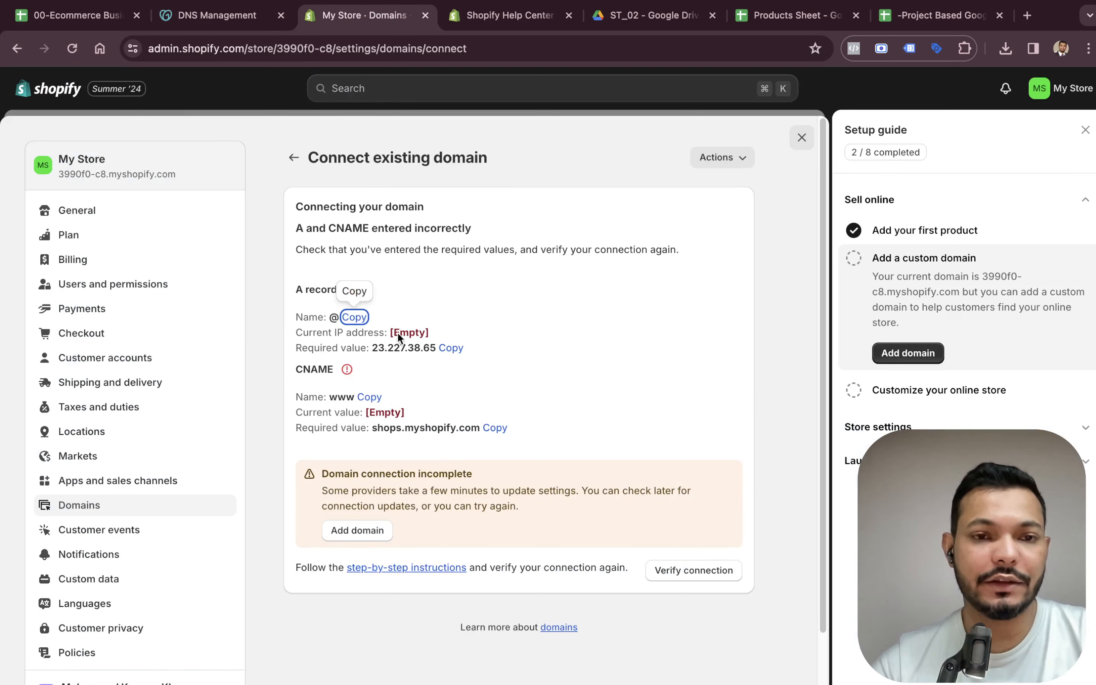
left_click(451, 348)
key("ctrl+shift+Tab")
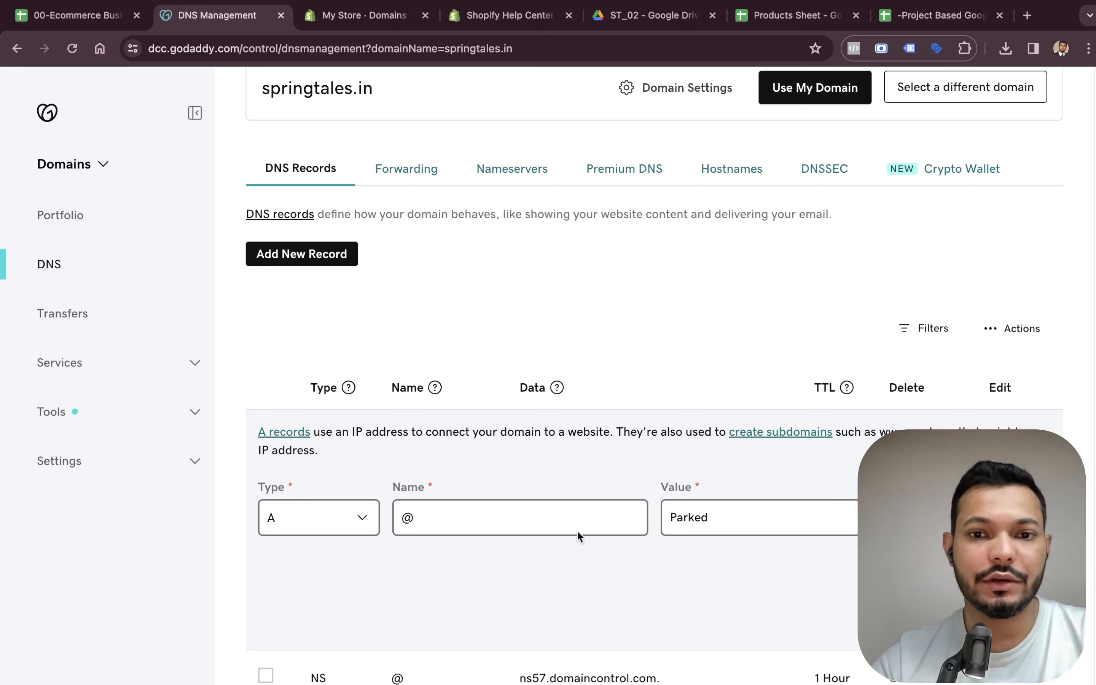
double_click(817, 511)
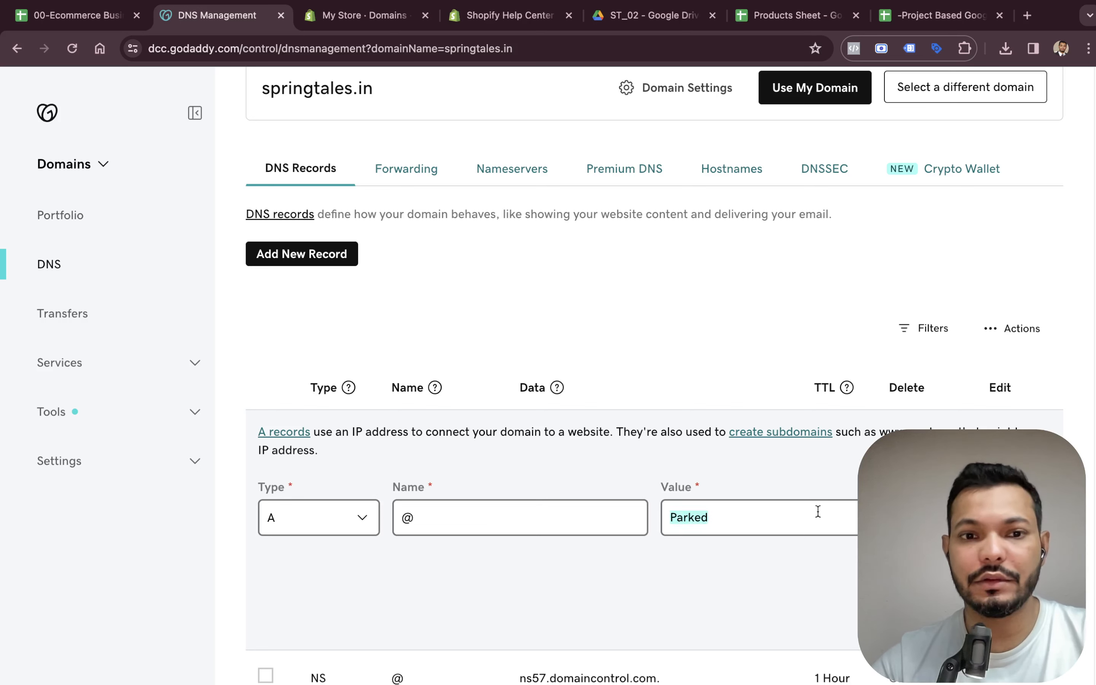
key("super+v")
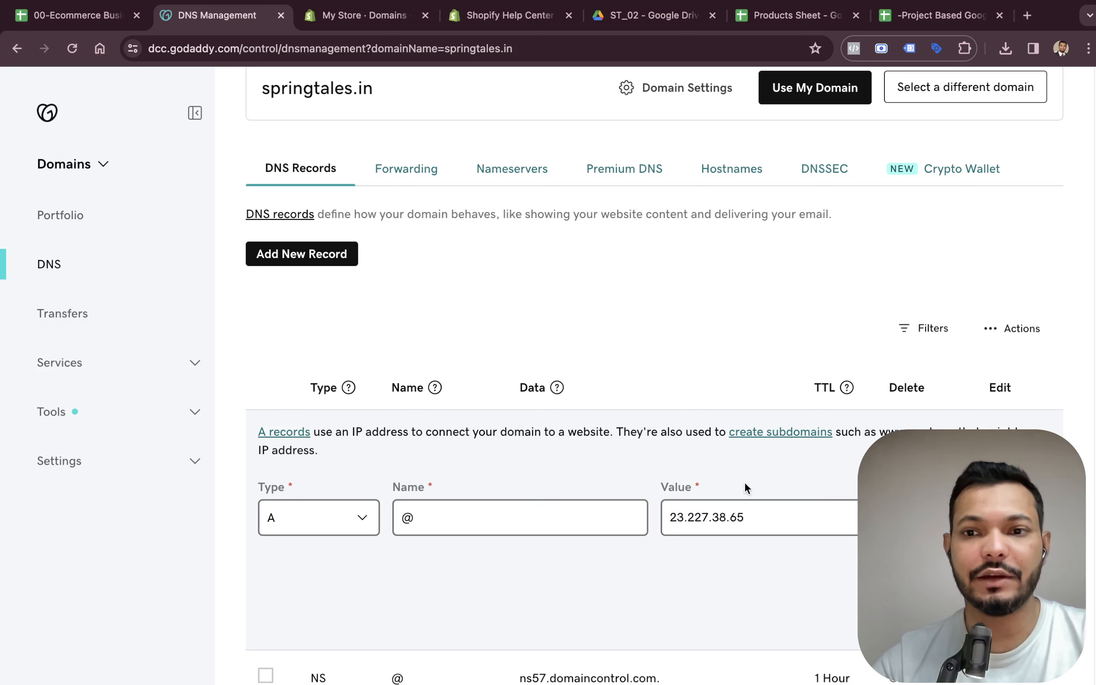
left_click(969, 616)
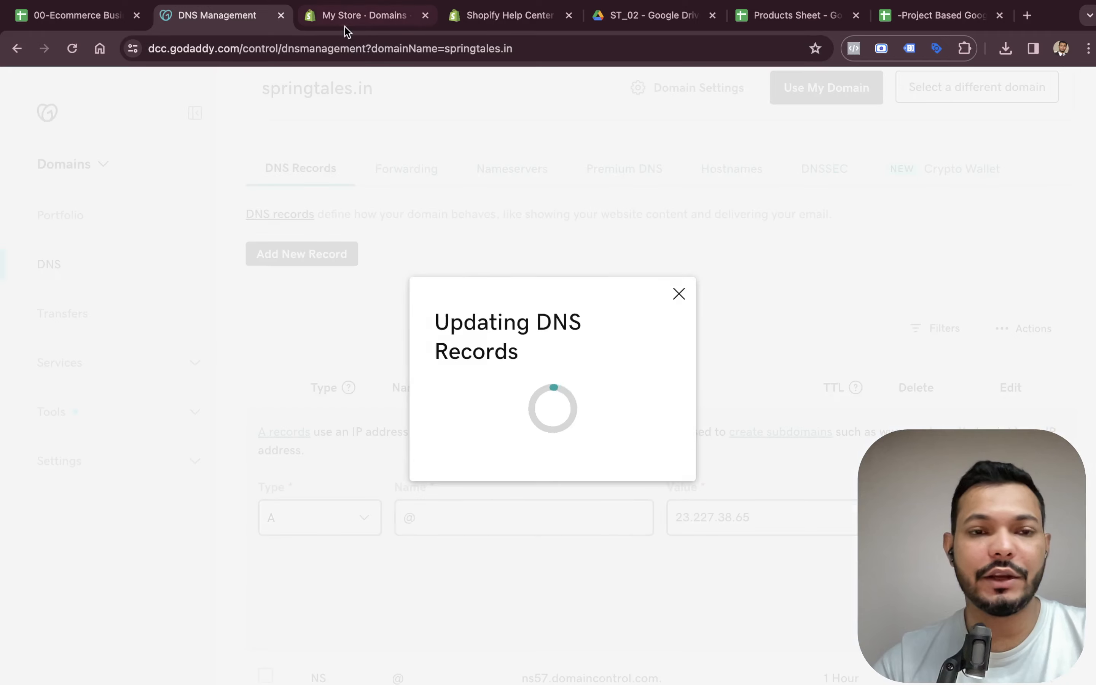
Change the www CNAME record's value to shops.myshopify.com and save it.
left_click(346, 19)
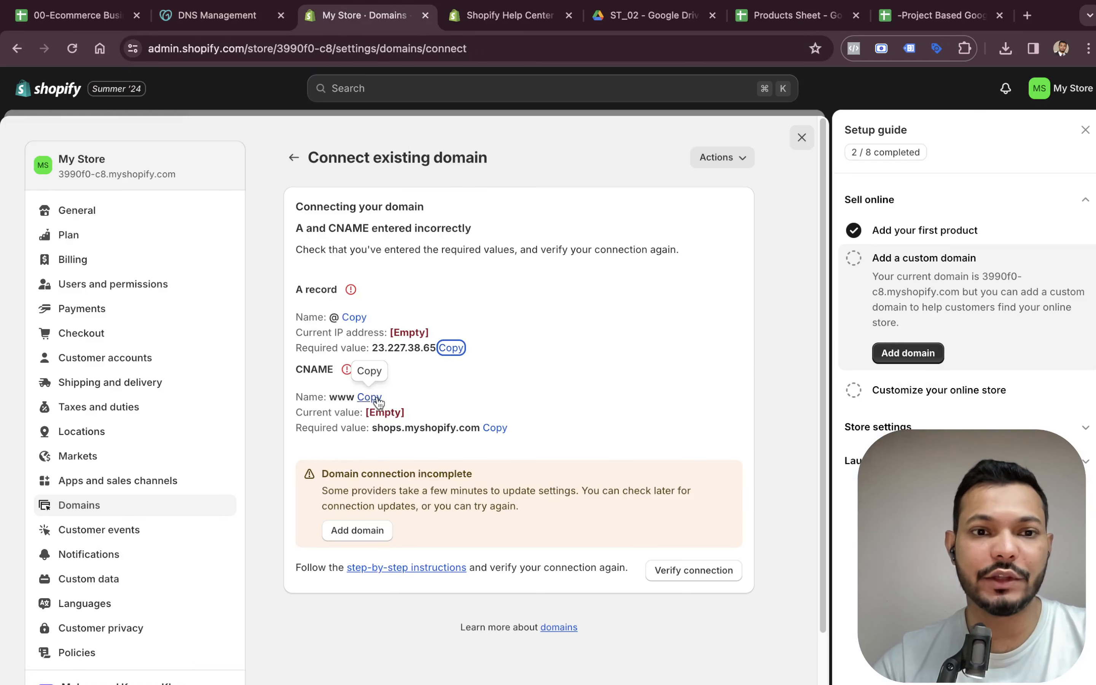
left_click(495, 428)
left_click(239, 14)
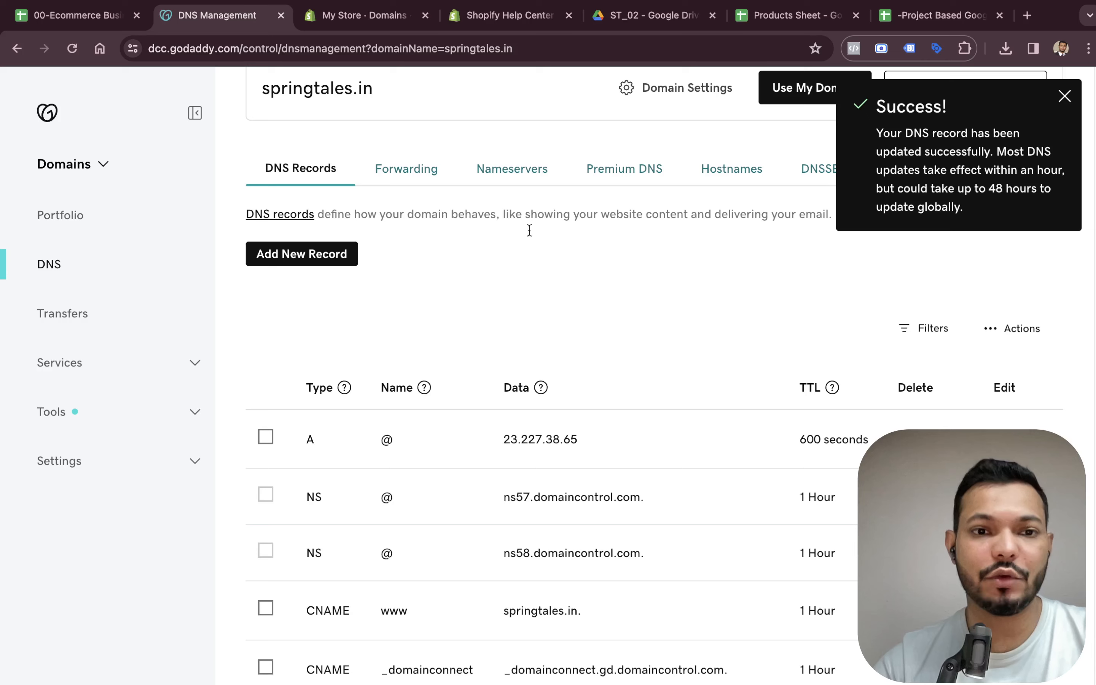
scroll(386, 433, "down", 3)
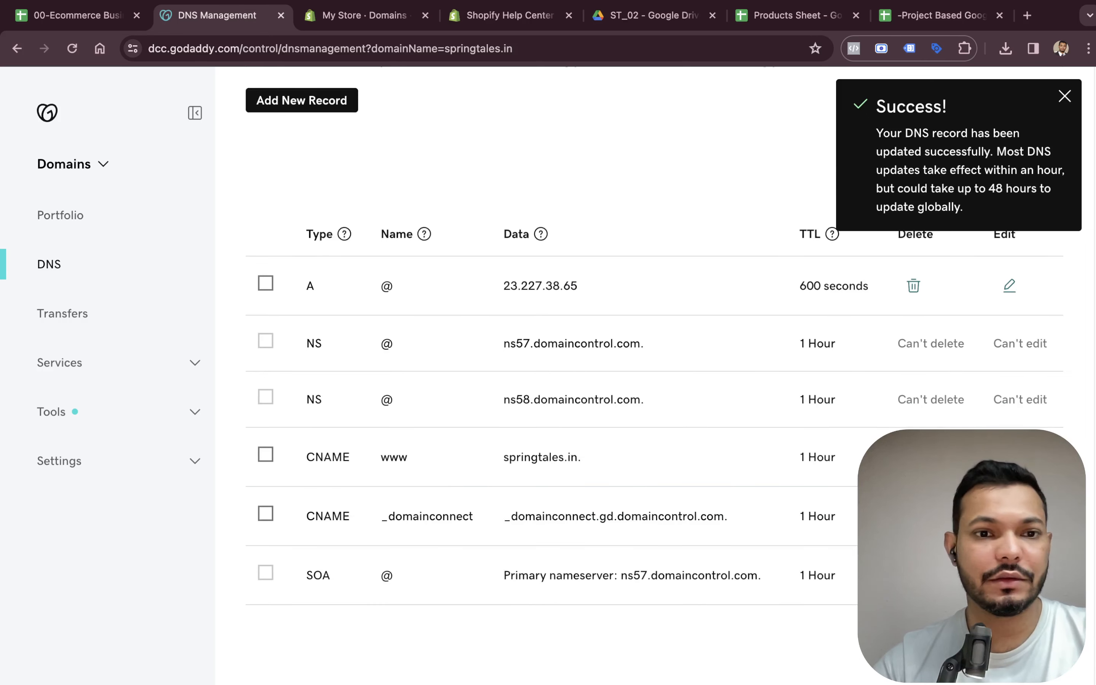
left_click(1009, 457)
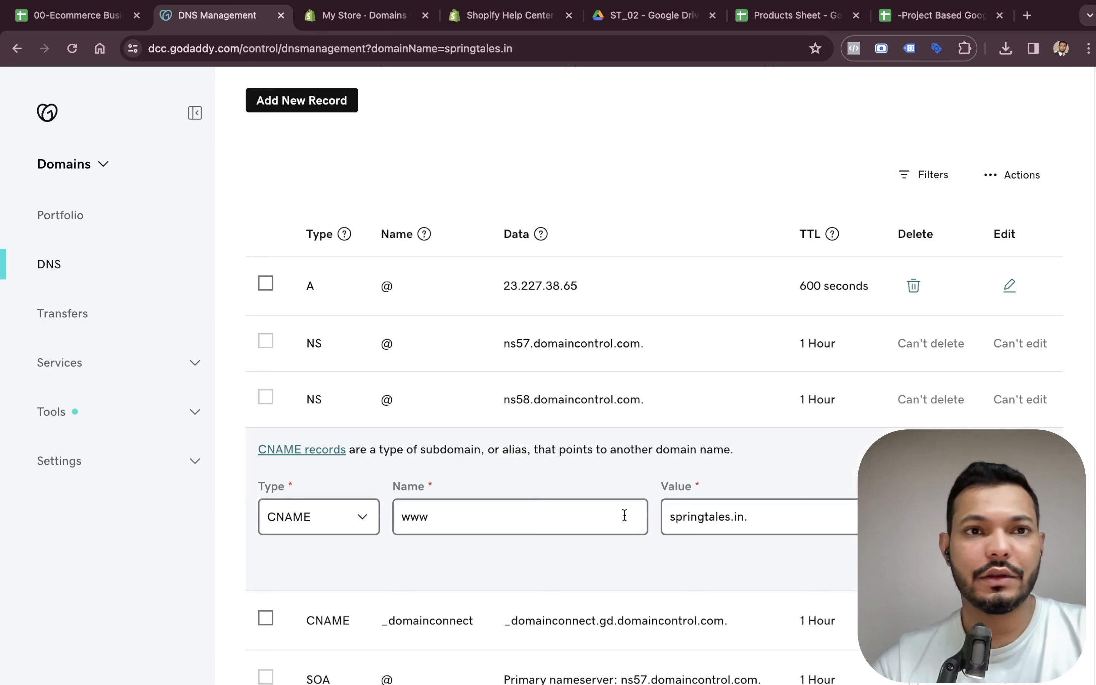
key("super+a")
key("super+v")
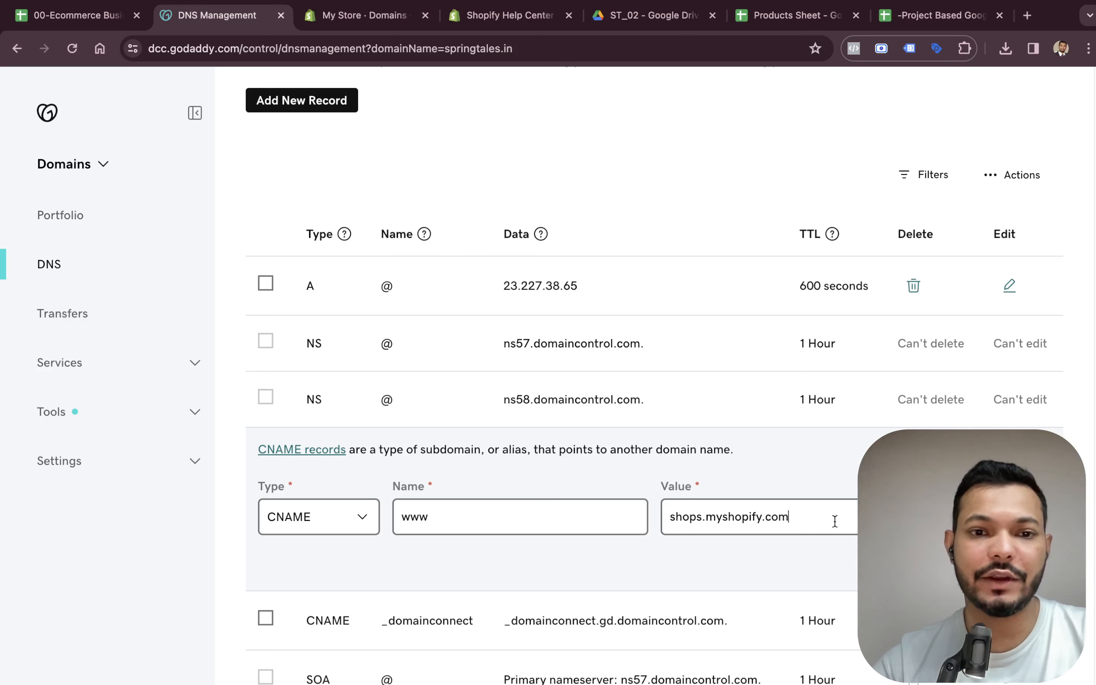
left_click(969, 563)
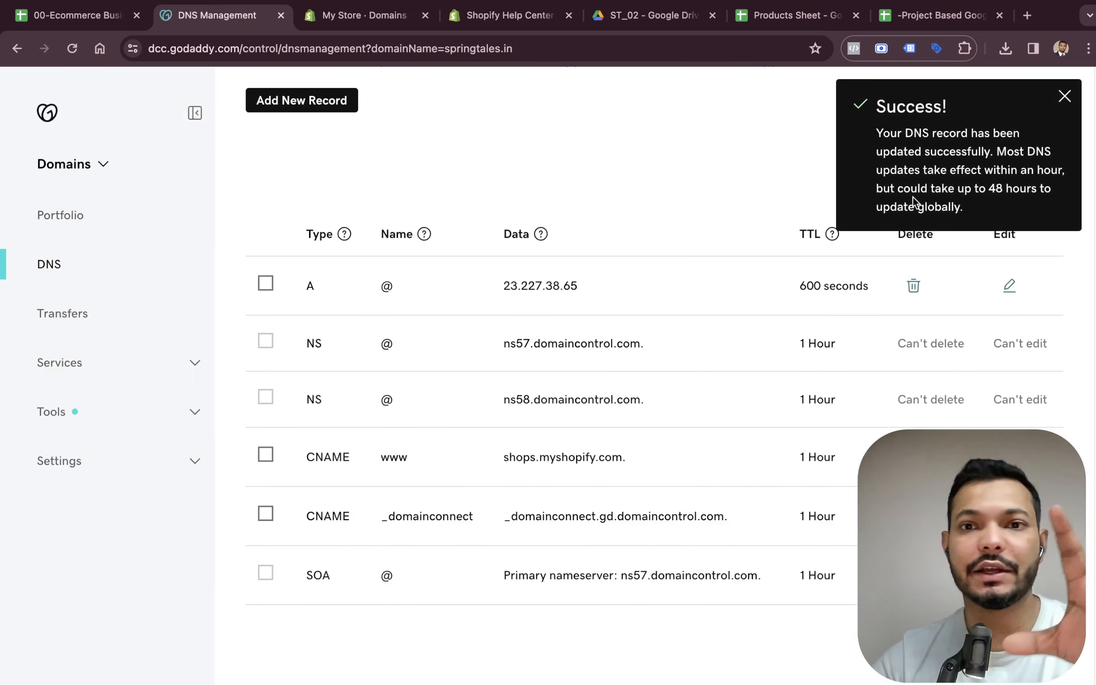
Customize the online store by adding the free Craft theme and publishing it as the current theme.
left_click(364, 16)
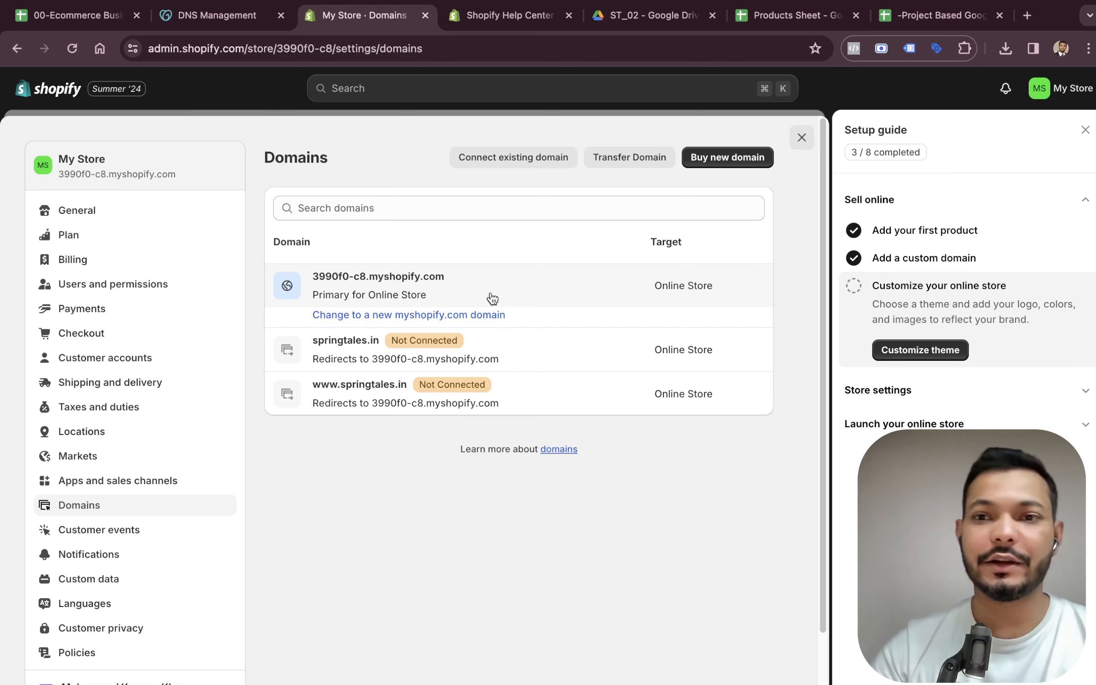
left_click(910, 349)
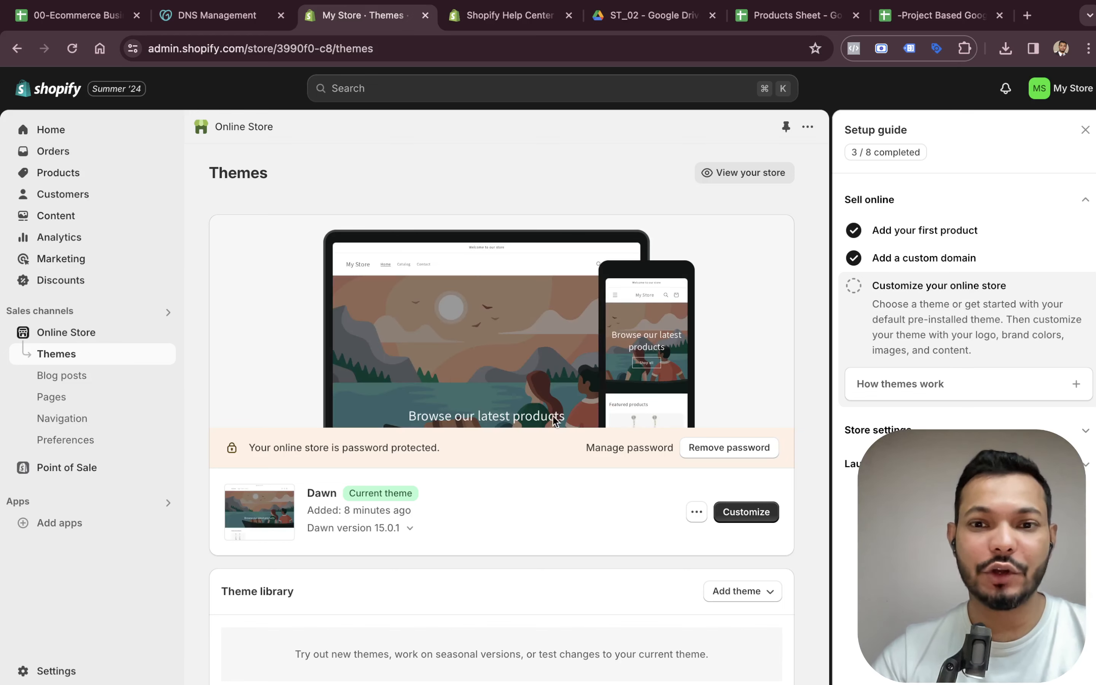
scroll(507, 364, "down", 10)
scroll(392, 445, "down", 6)
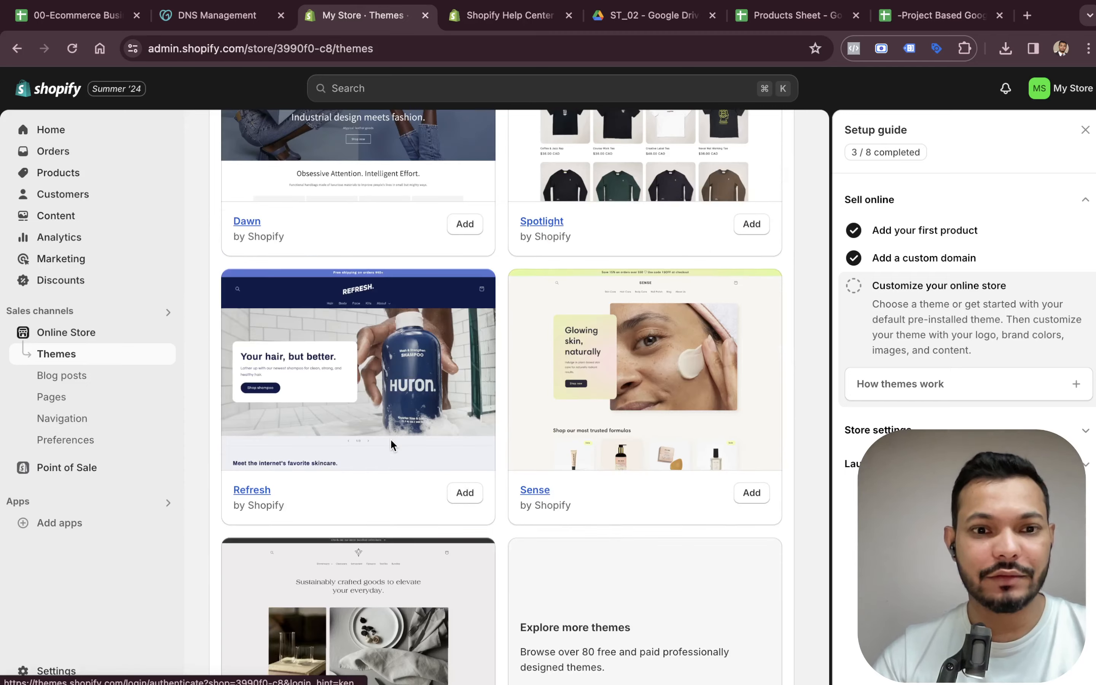
scroll(405, 423, "down", 3)
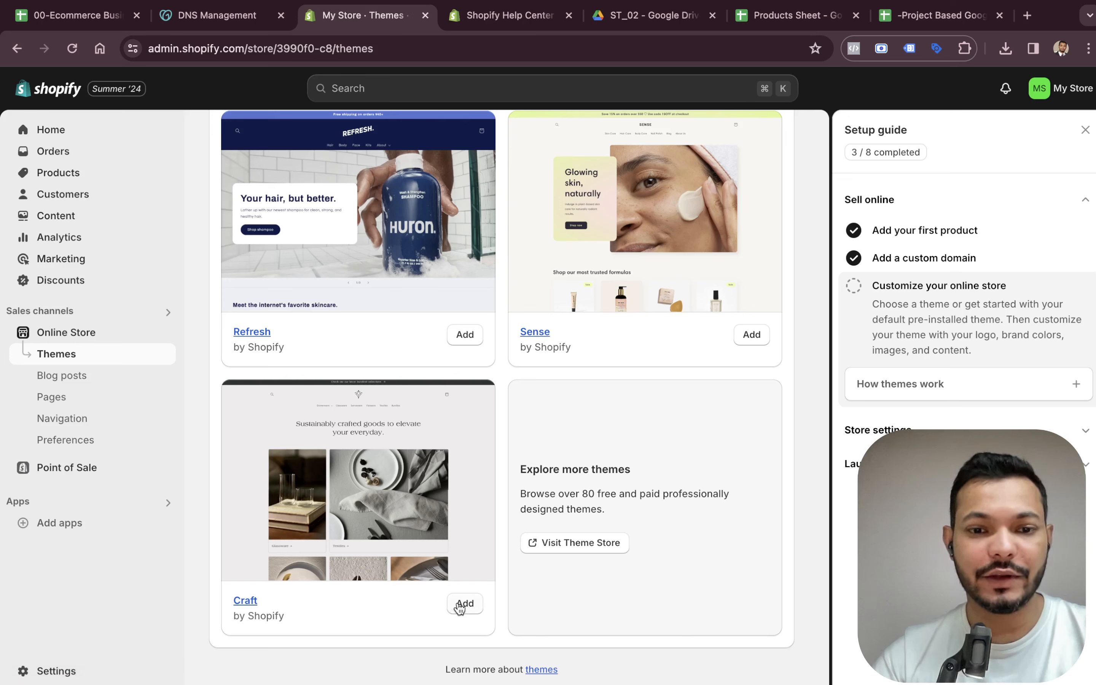
scroll(724, 435, "up", 2)
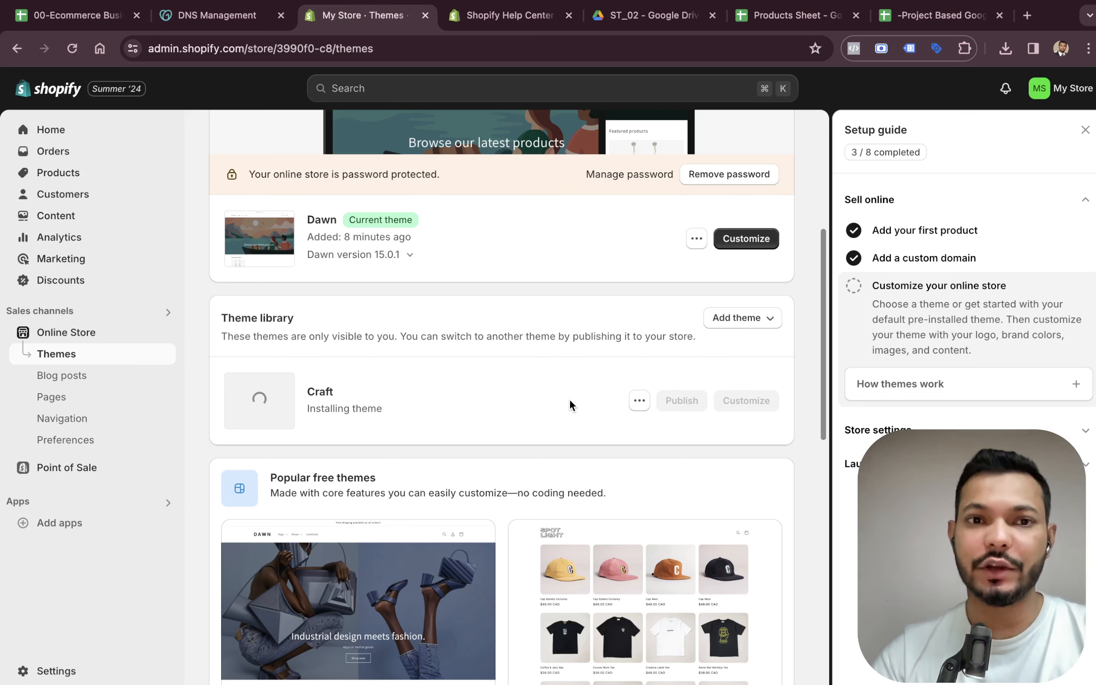
scroll(573, 398, "up", 5)
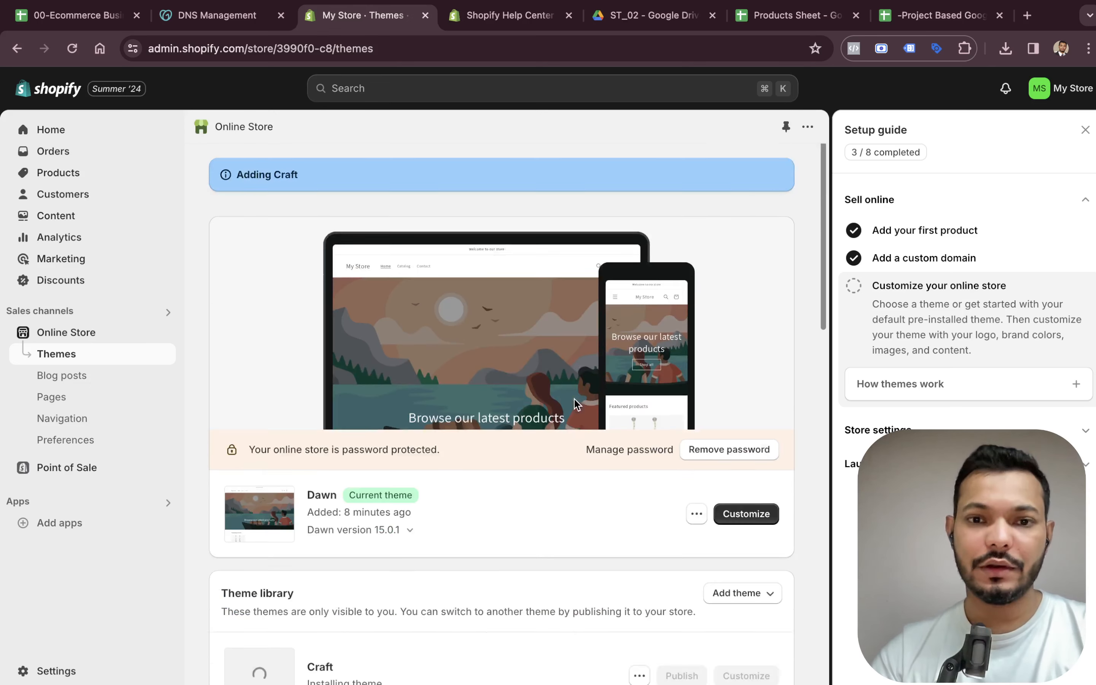
scroll(575, 399, "down", 5)
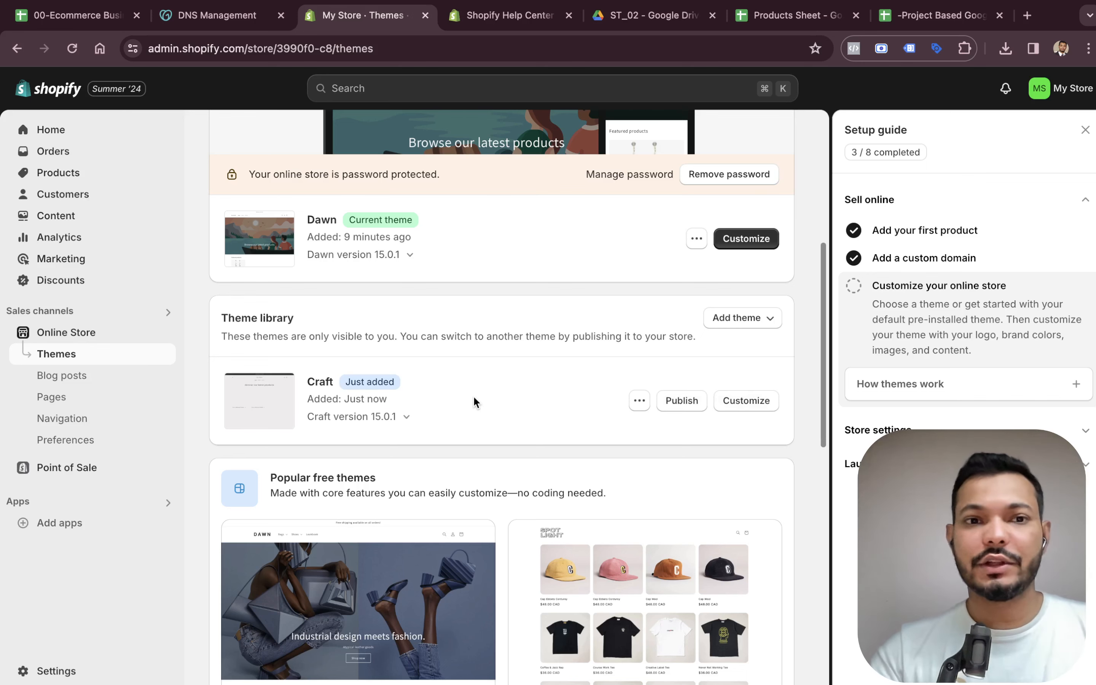
left_click(682, 401)
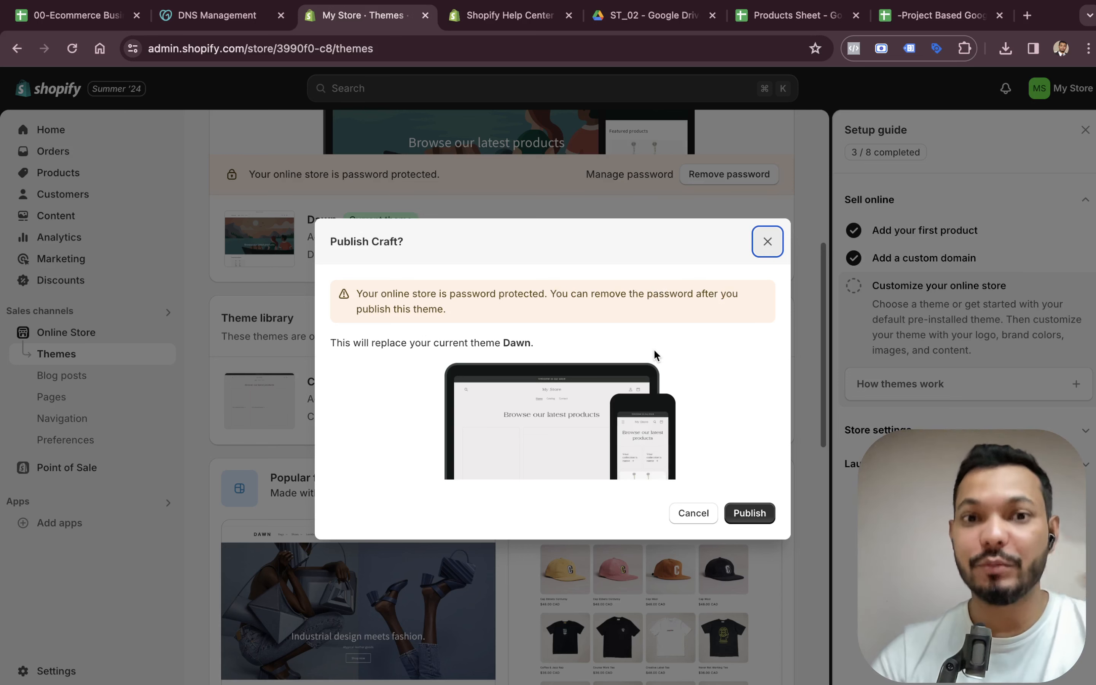
left_click(753, 509)
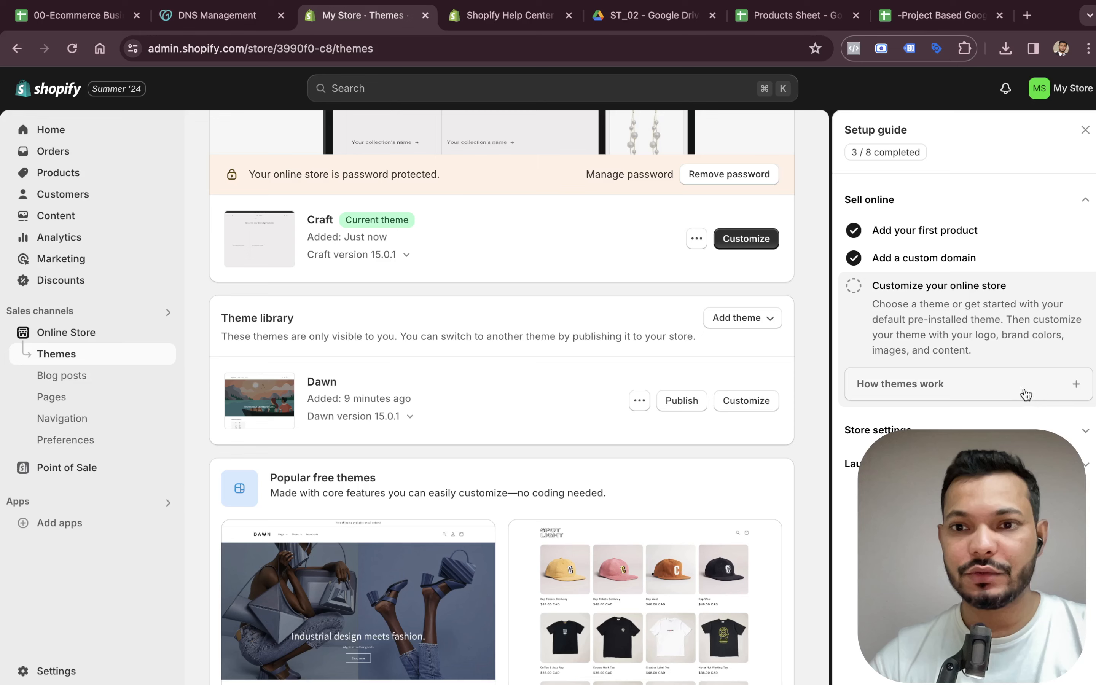
Open the store naming task from the setup guide, enter Spring as the store name and save the profile.
left_click(968, 430)
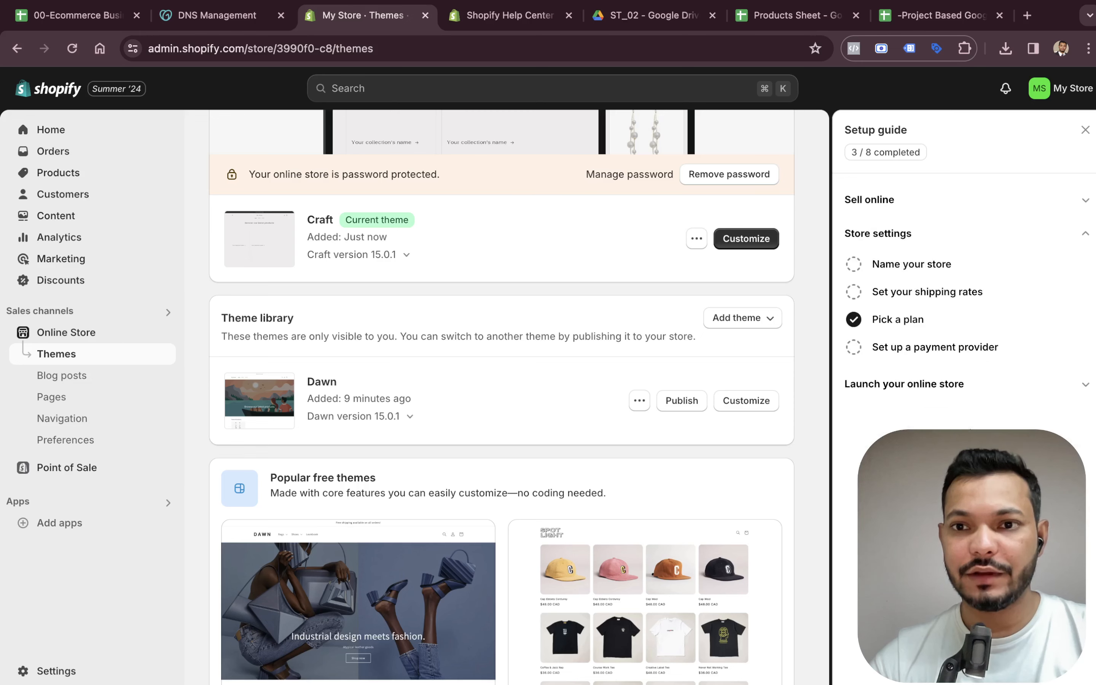
left_click(907, 343)
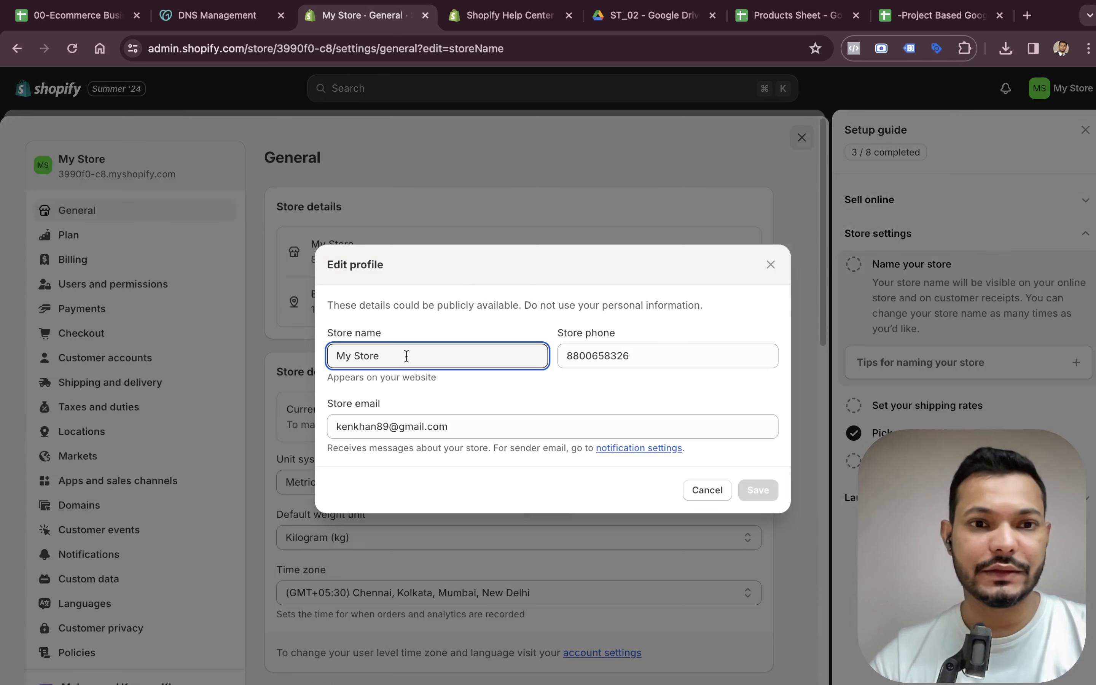
triple_click(406, 356)
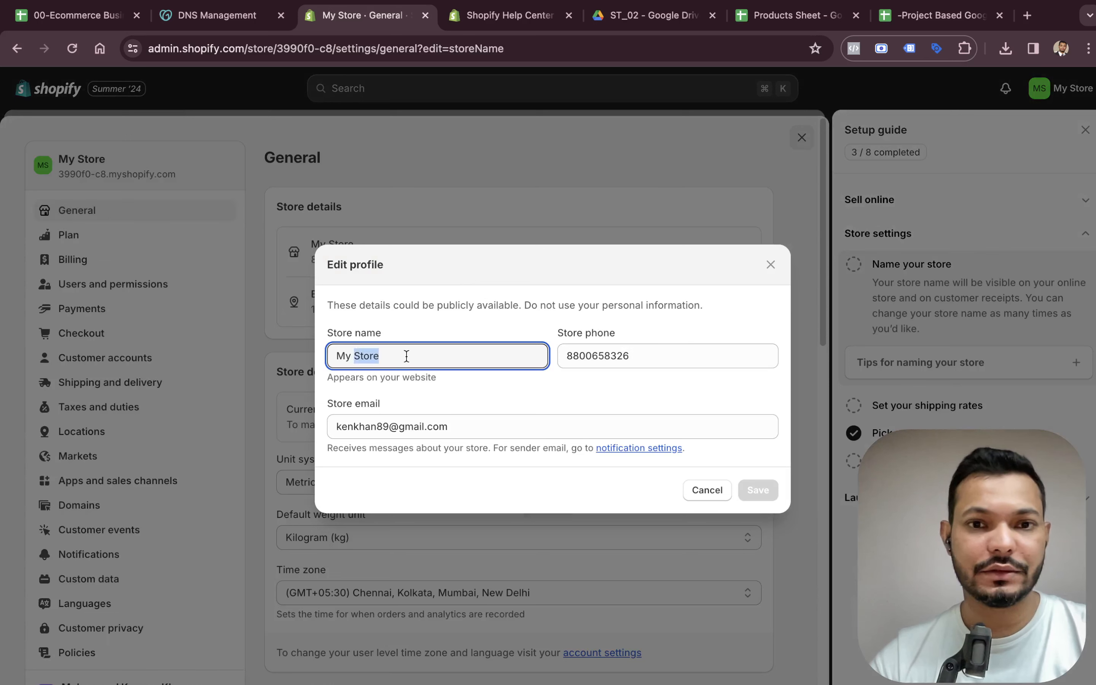
type("Spring")
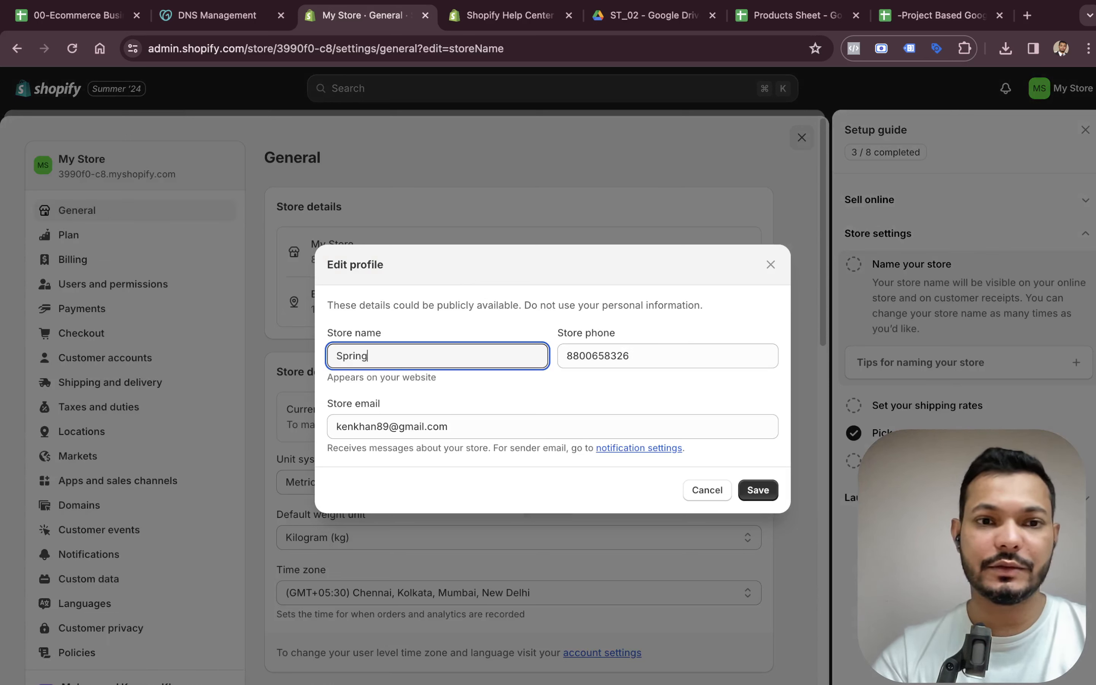
key("Tab")
type("T")
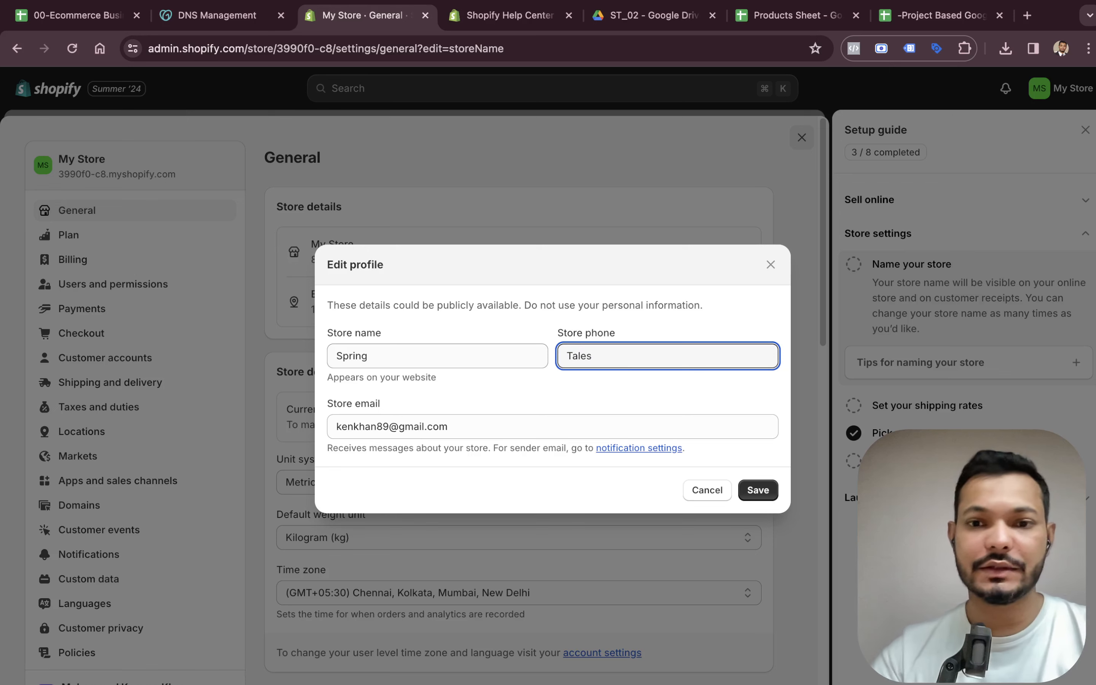
left_click(769, 492)
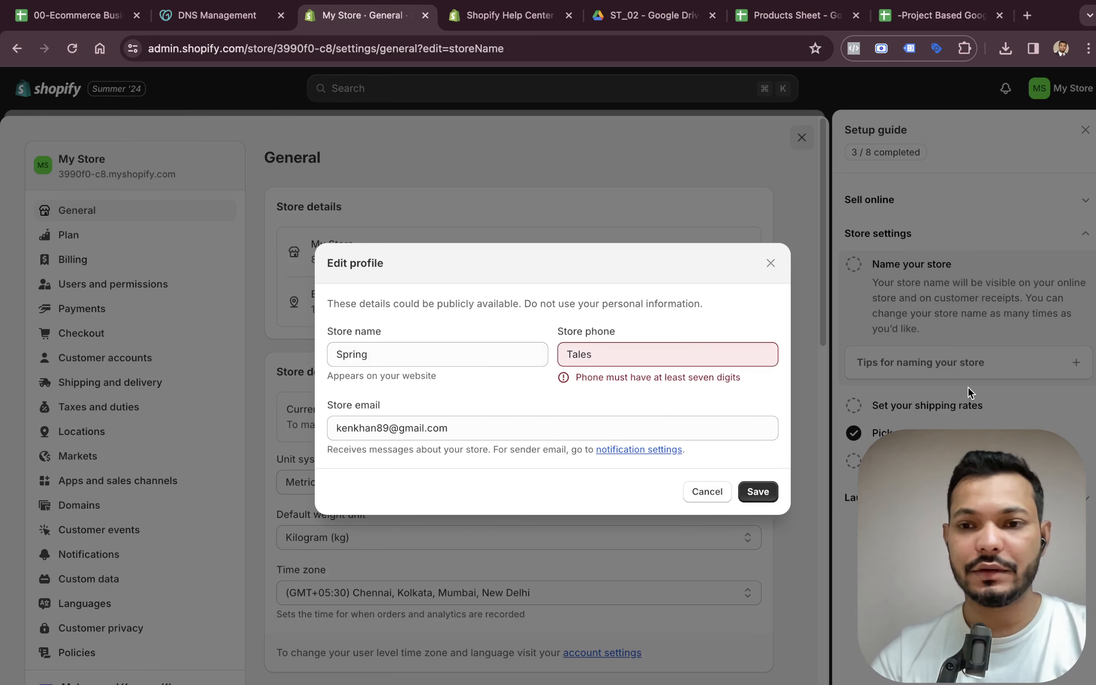
Re-enter the store's phone number in the profile's phone field and save the profile.
left_click(643, 348)
type("--")
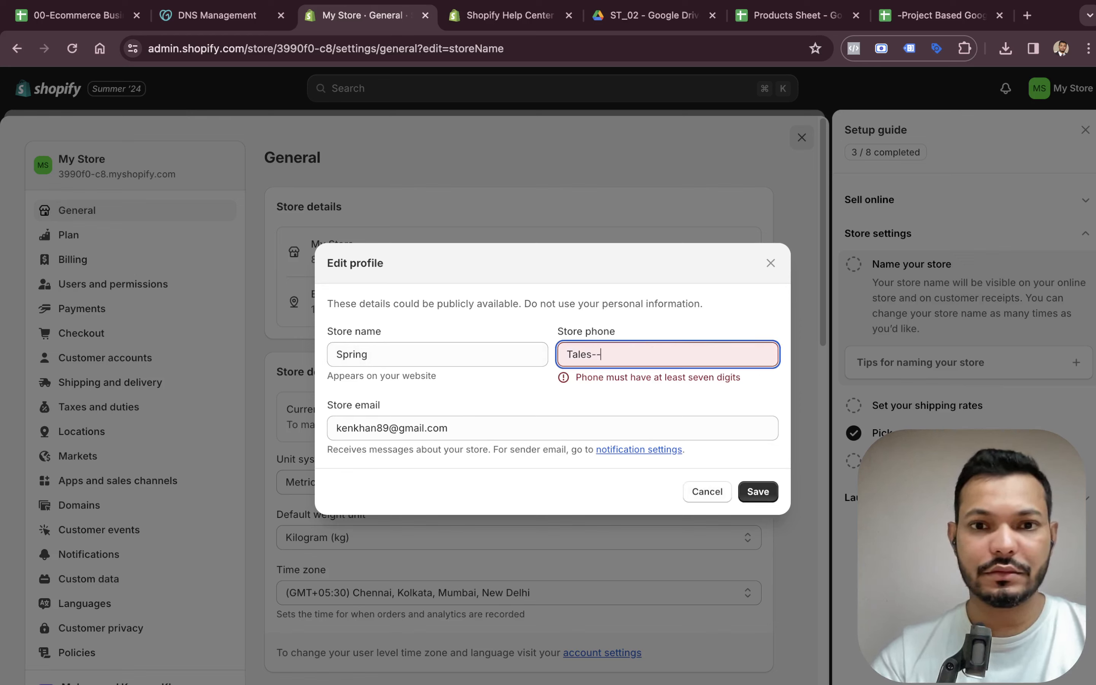
key("BackSpace")
key("BackSpace")
key("BackSpace")
key("BackSpace")
key("BackSpace")
key("BackSpace")
key("BackSpace")
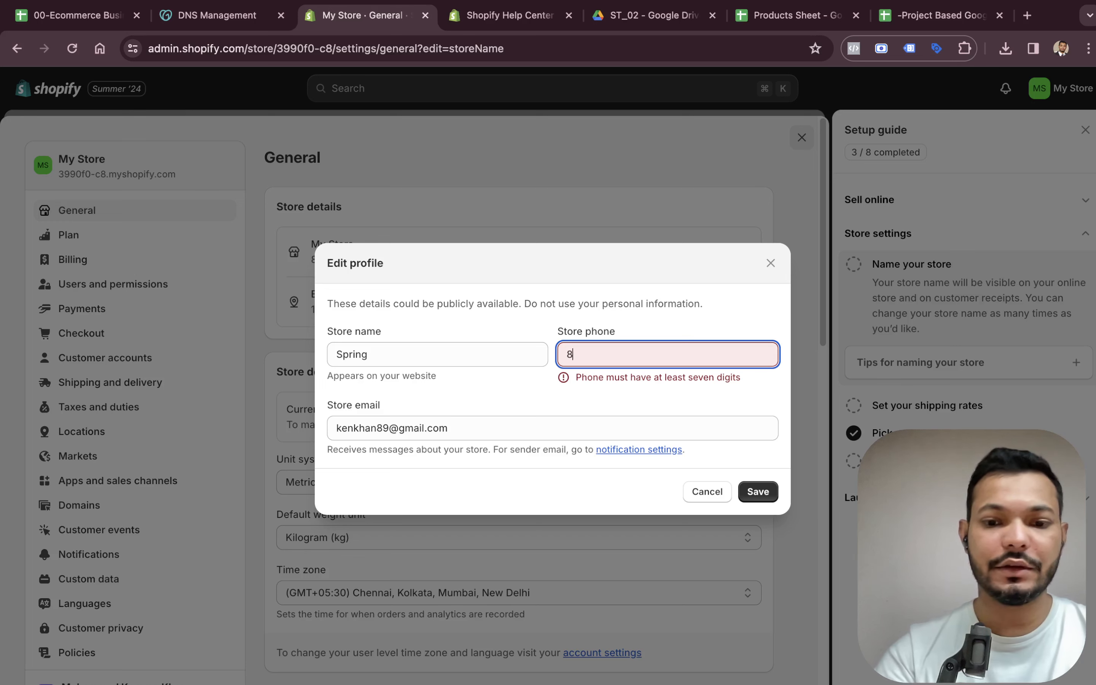
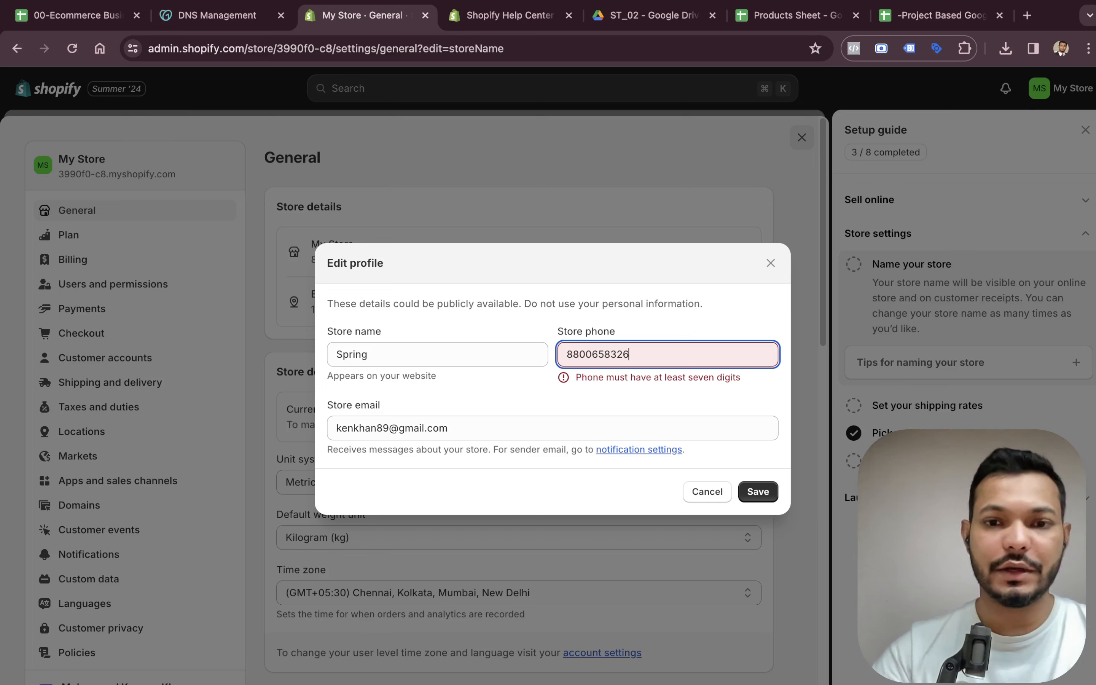
left_click(750, 489)
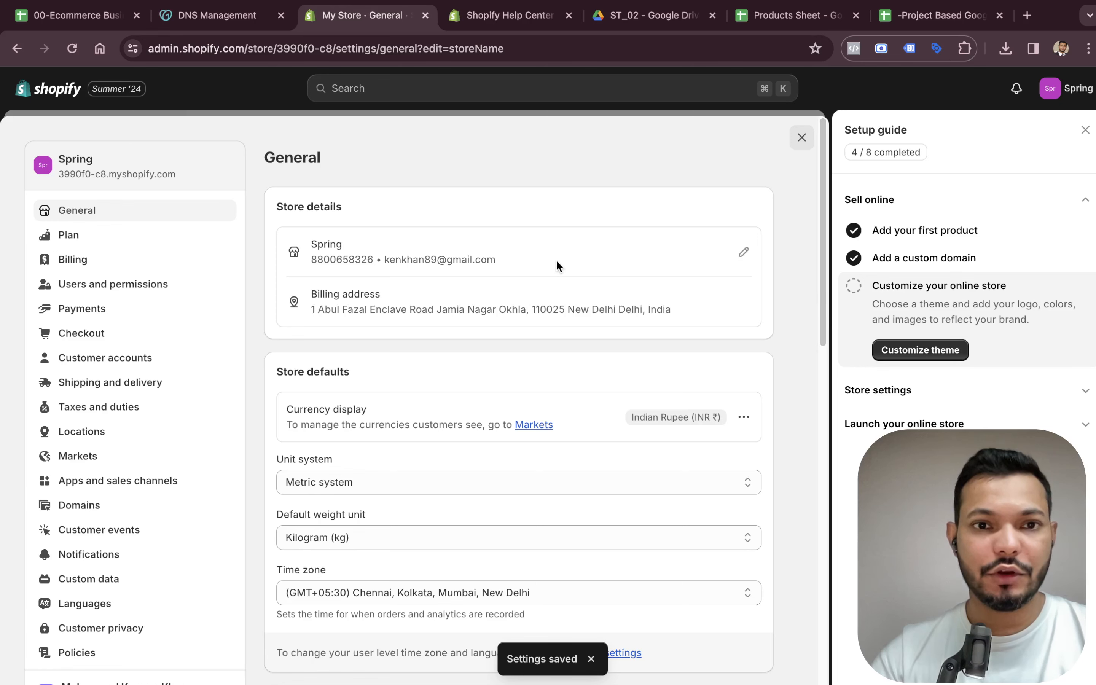
Edit the store profile again and change the store name to Spring Tales, then save.
left_click(743, 254)
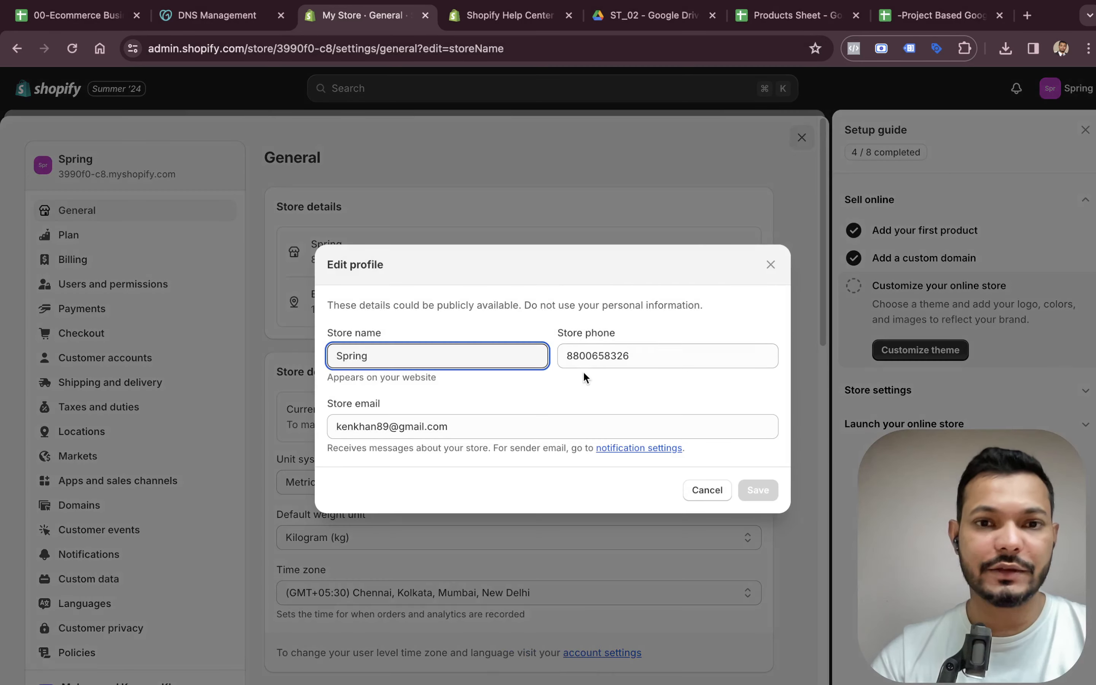
type("Tales")
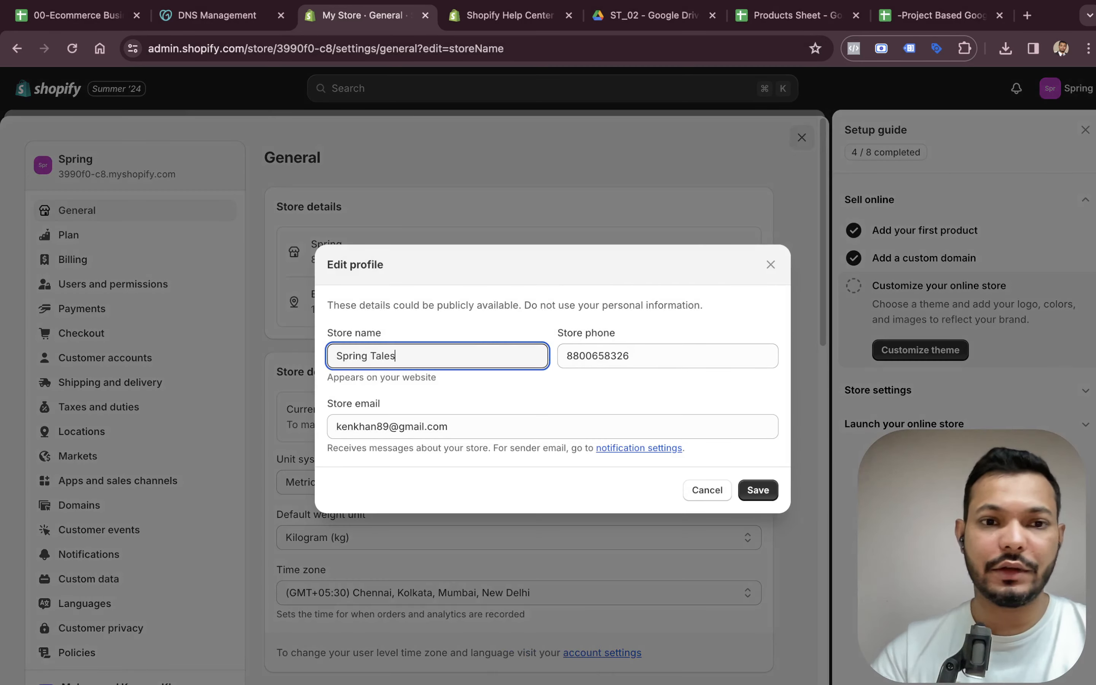
left_click(751, 489)
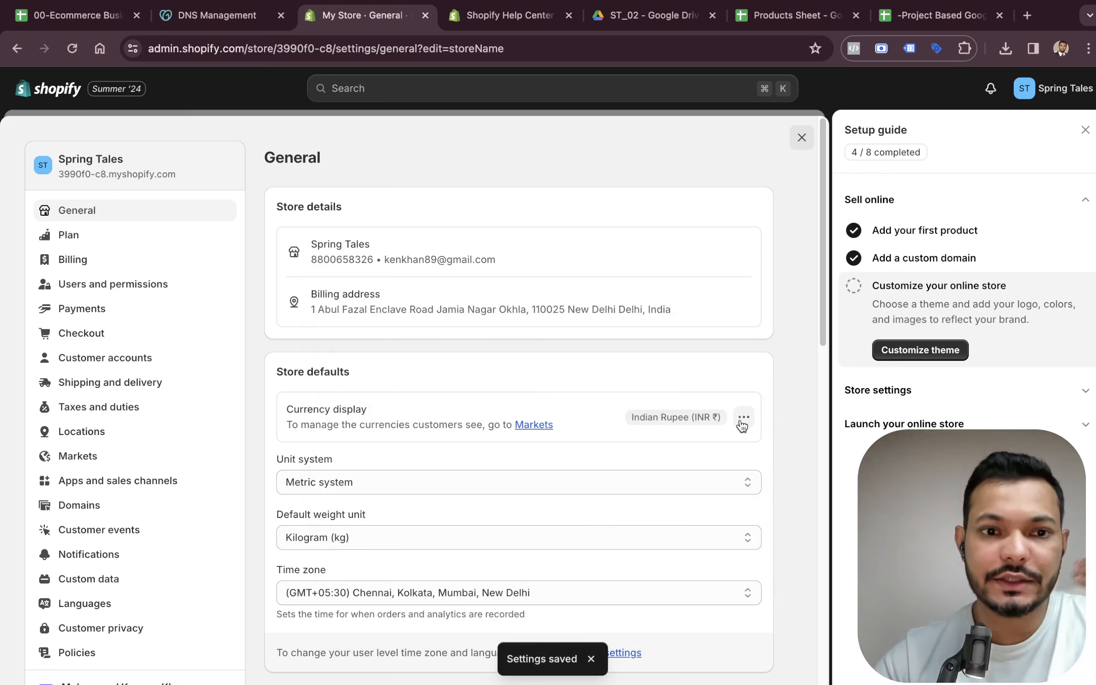
Set the order ID prefix to ST_, matching the product sheet's IDs, and save the general settings.
scroll(634, 426, "down", 3)
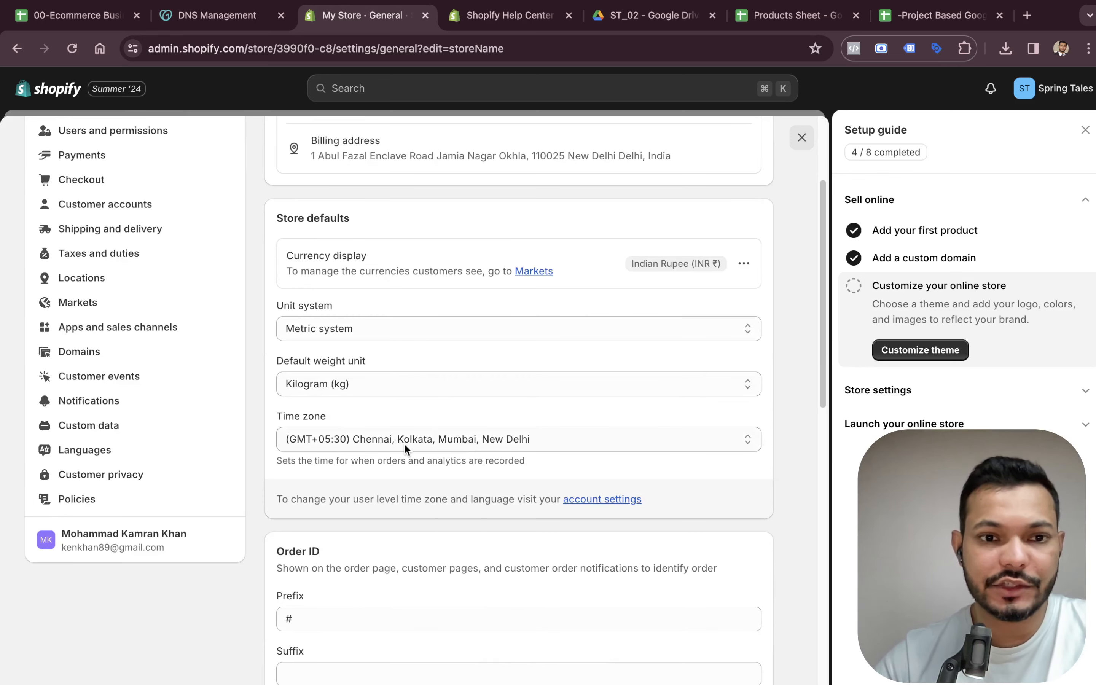
scroll(404, 442, "down", 6)
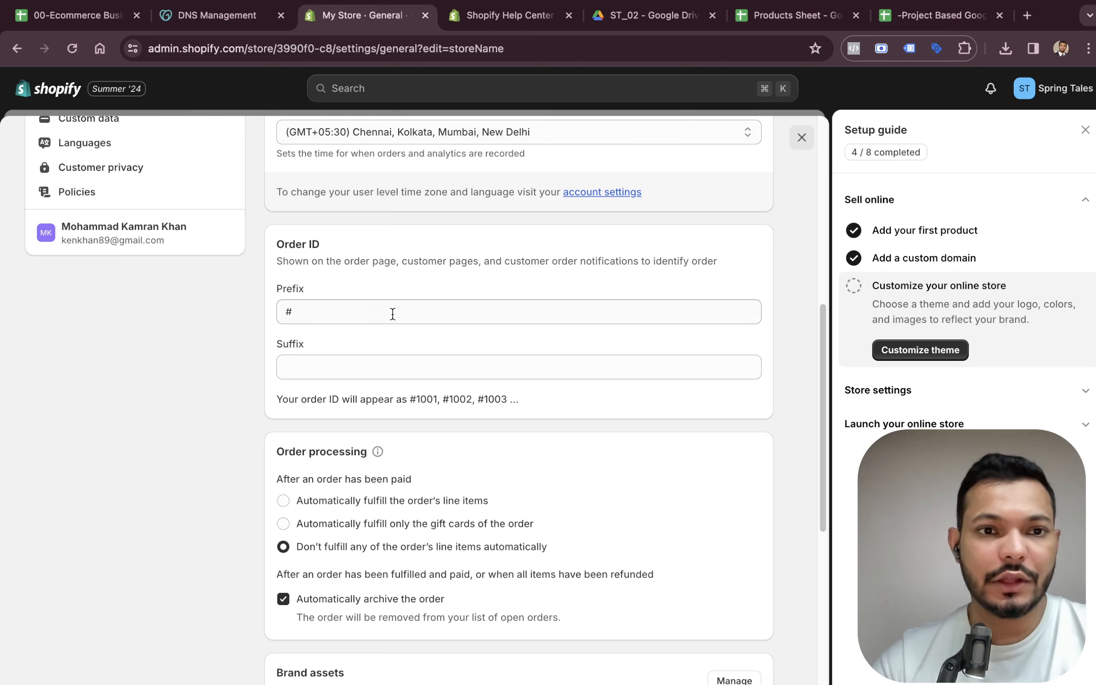
left_click(392, 313)
type("ST")
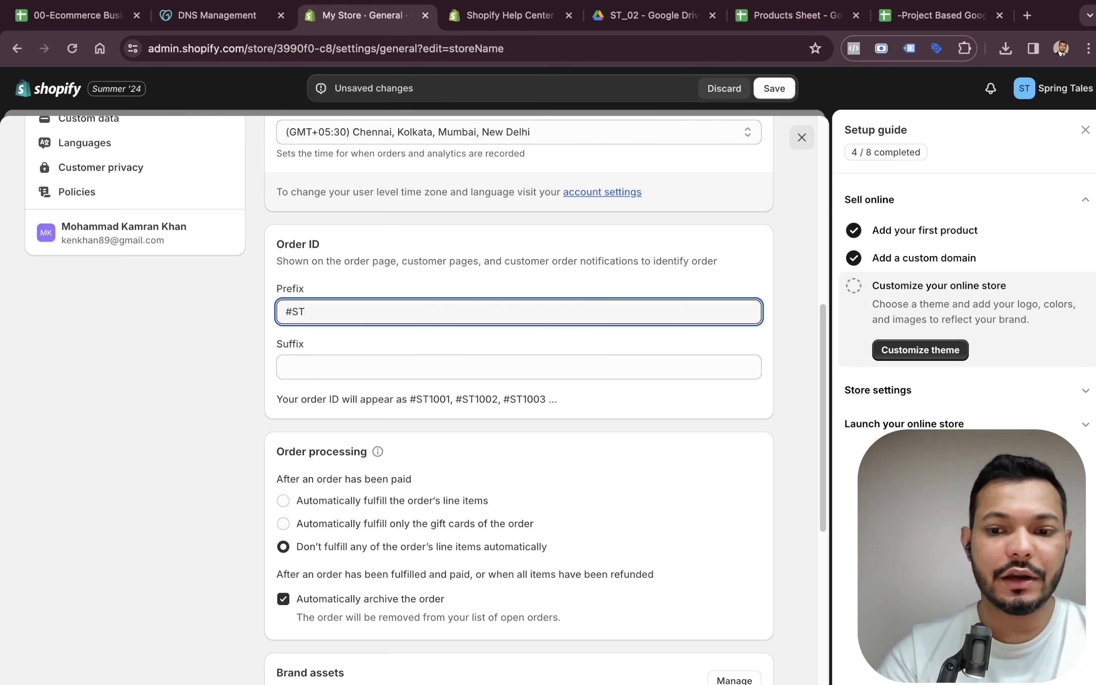
type("_")
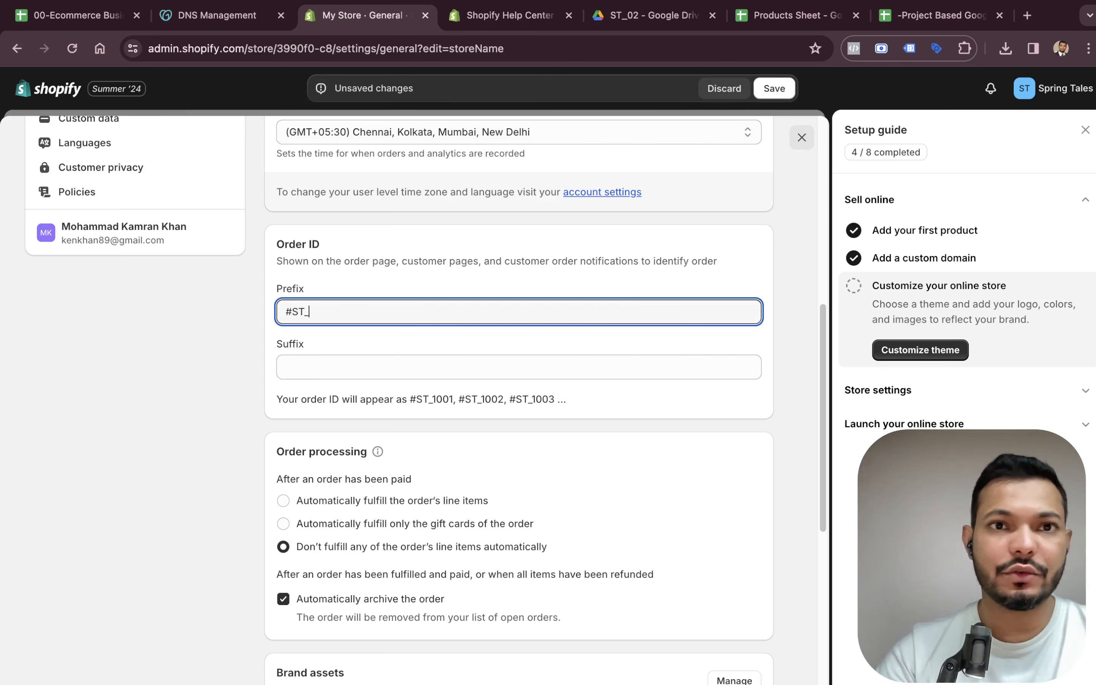
left_click(757, 19)
left_click(67, 190)
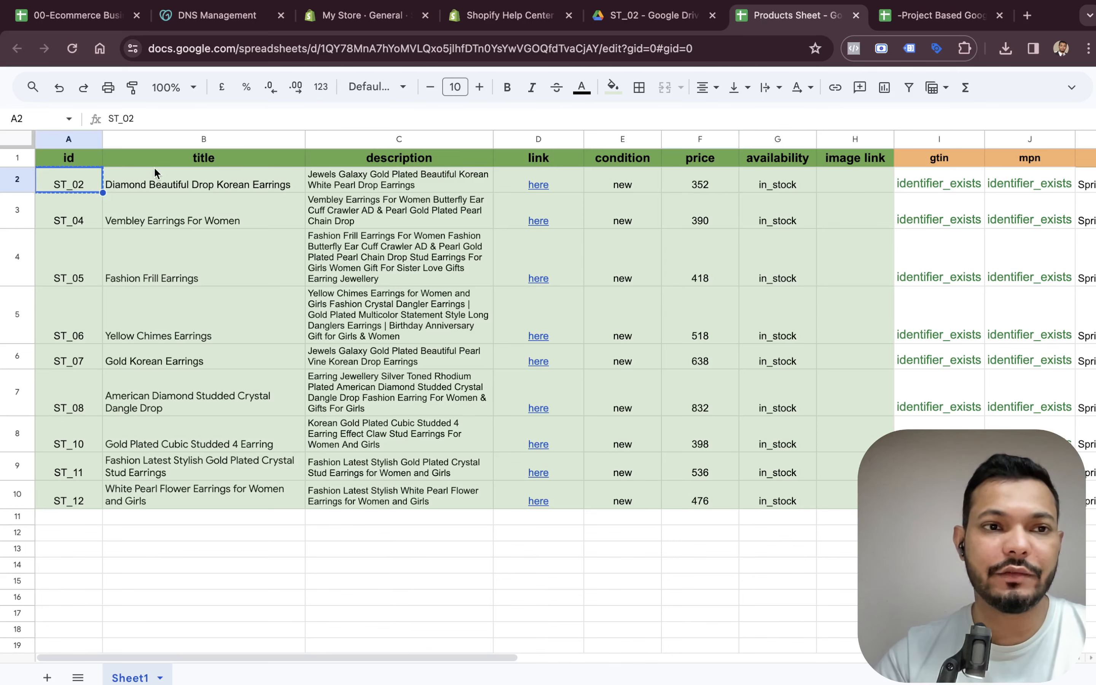
left_click(221, 27)
left_click(344, 27)
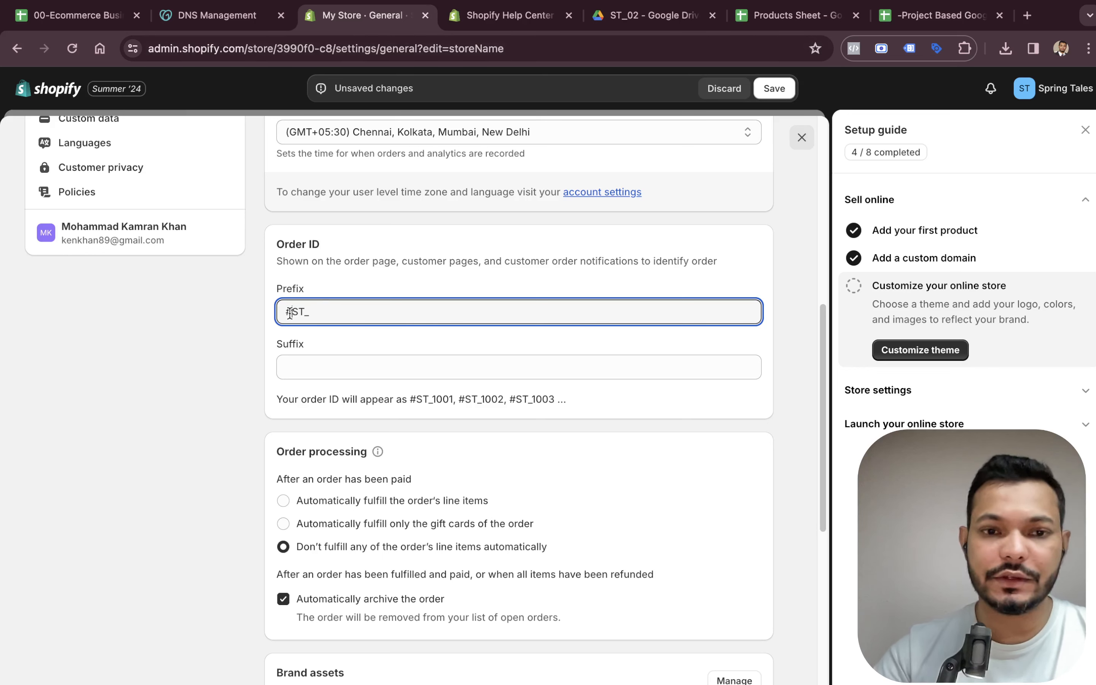
key("BackSpace")
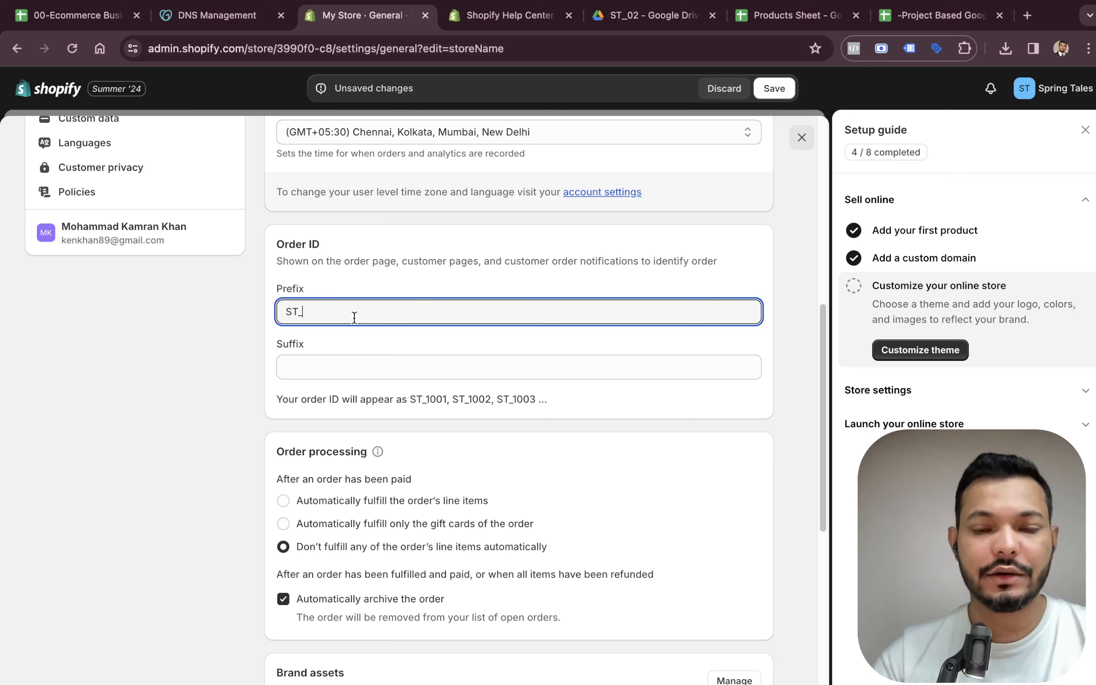
scroll(354, 317, "down", 7)
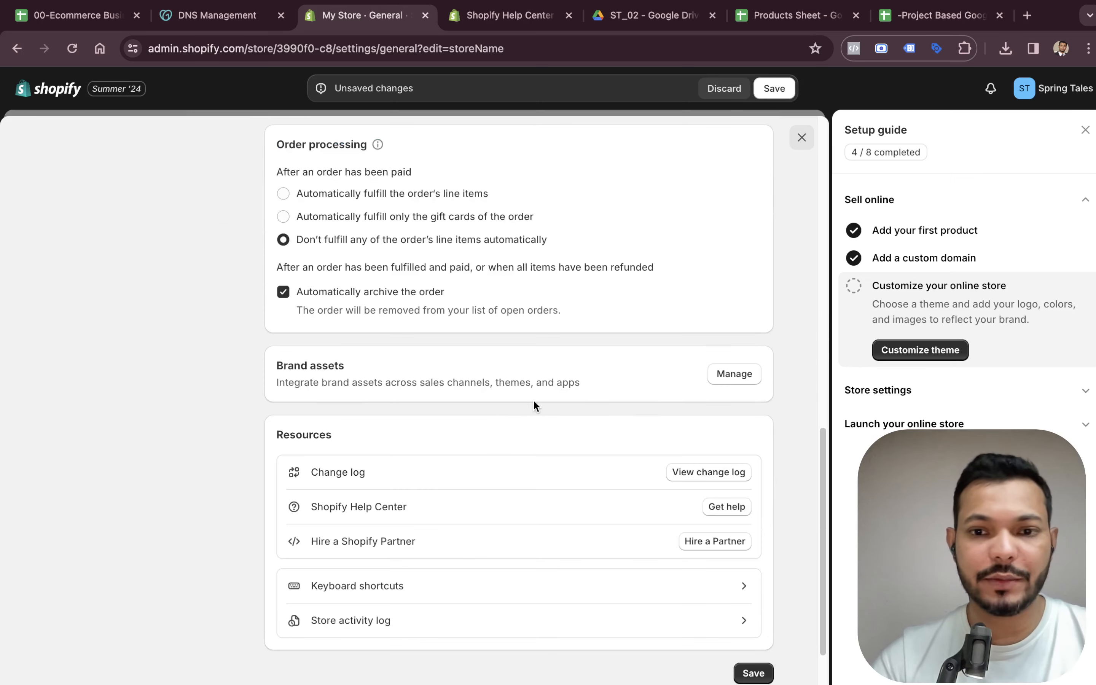
scroll(557, 513, "up", 15)
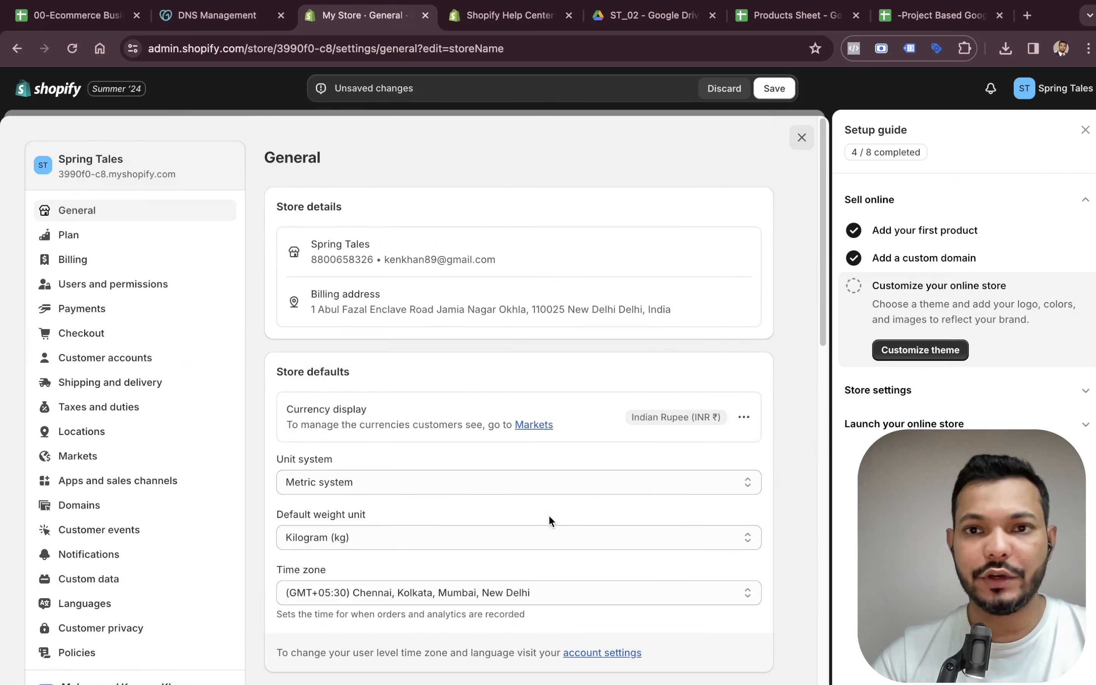
scroll(514, 290, "down", 15)
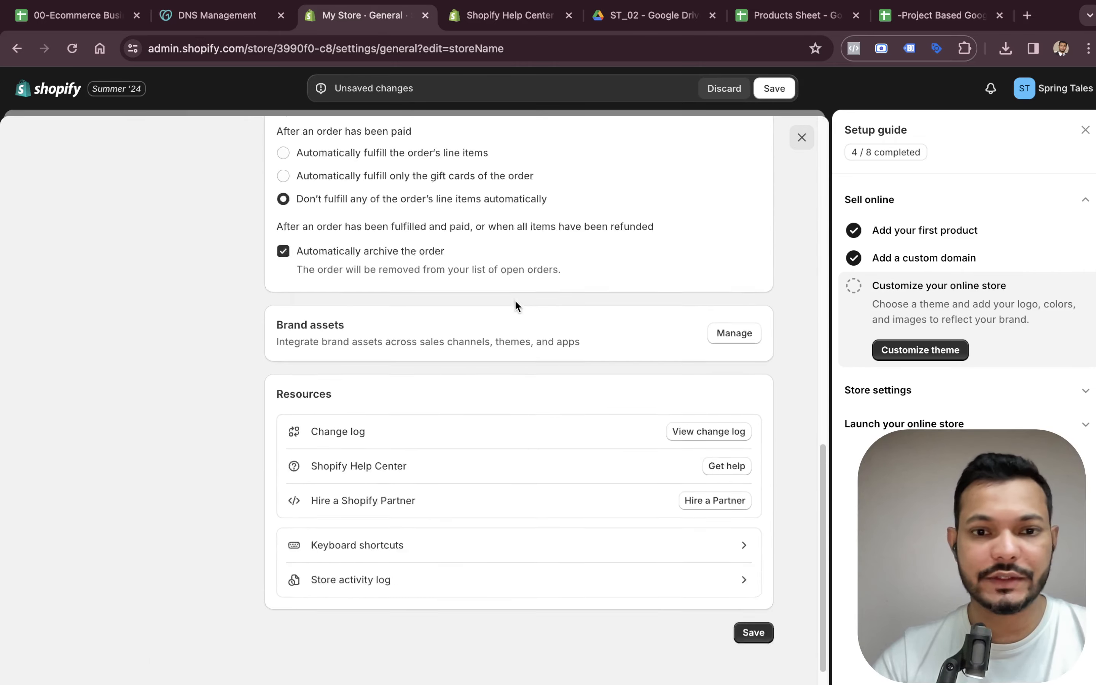
left_click(752, 599)
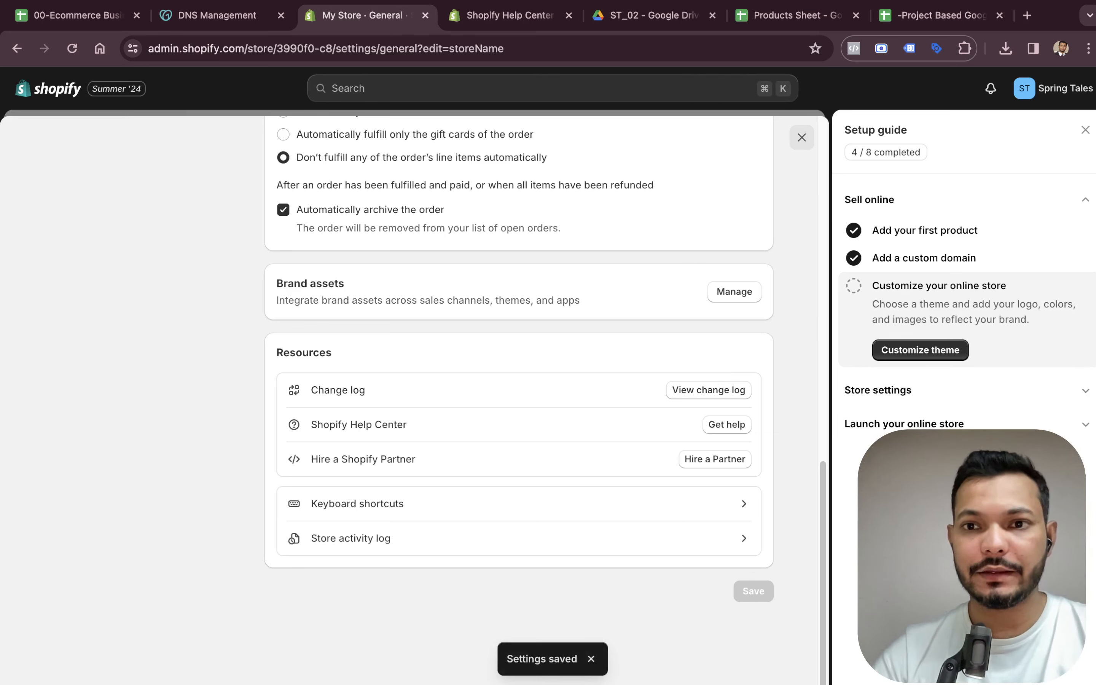
Open the shipping rates settings from the setup guide and view the new shipping profile form.
left_click(919, 388)
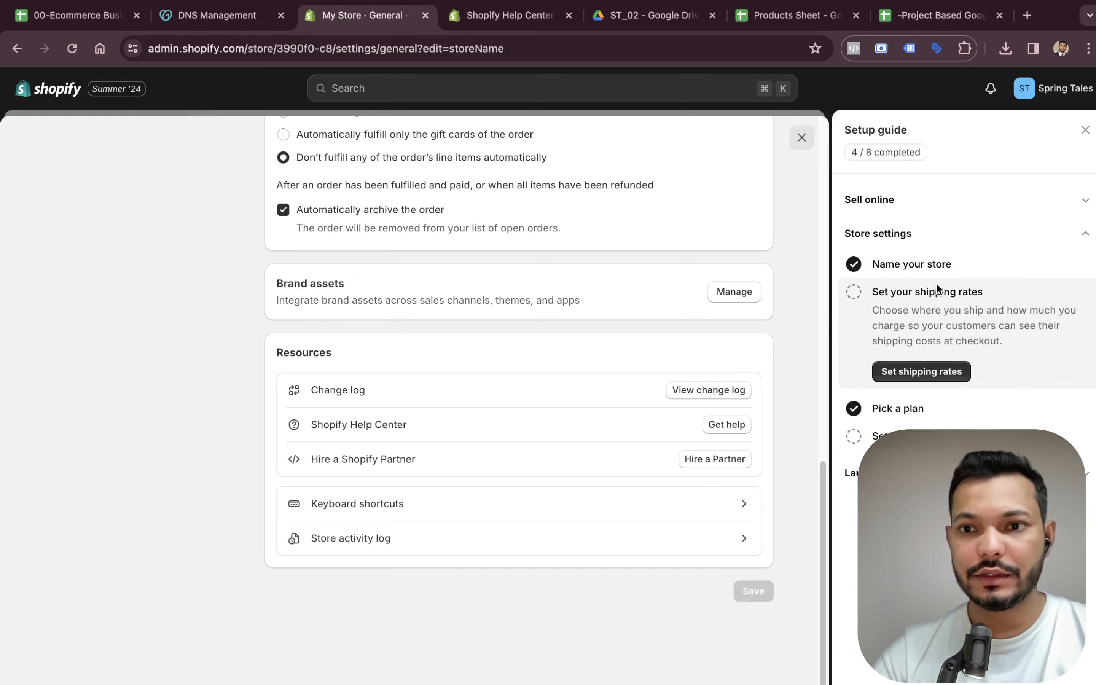
left_click(906, 374)
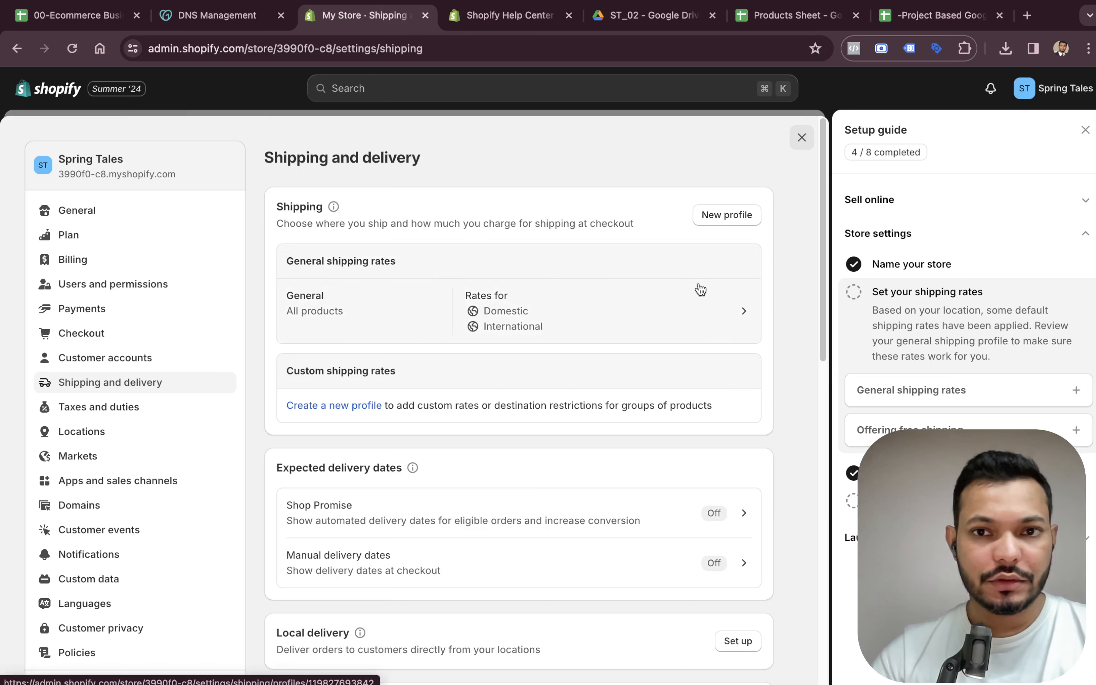
left_click(720, 217)
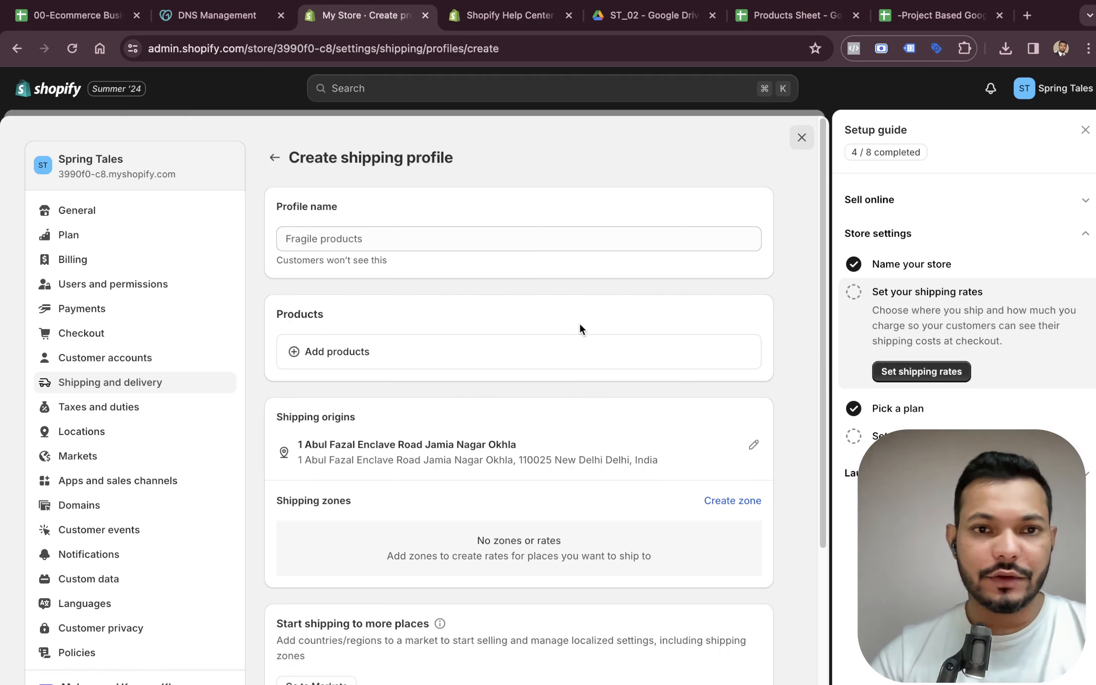
scroll(568, 333, "down", 5)
scroll(552, 419, "up", 5)
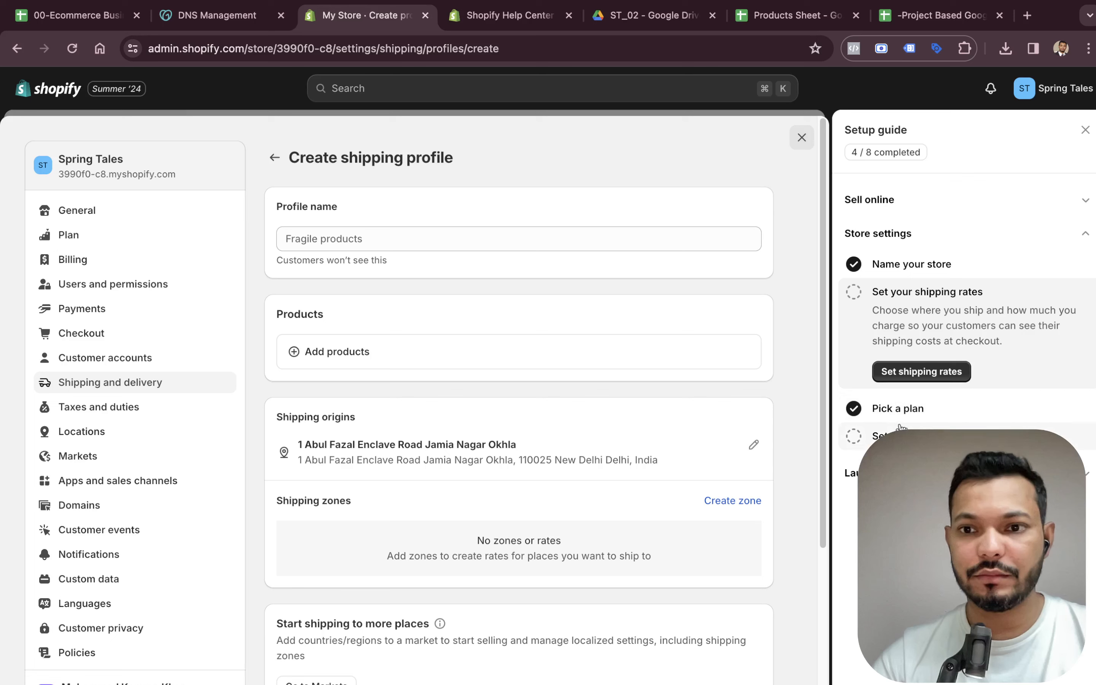
Review the payment provider task and browse the General, Plan, Billing, Users and Payments settings pages.
left_click(935, 436)
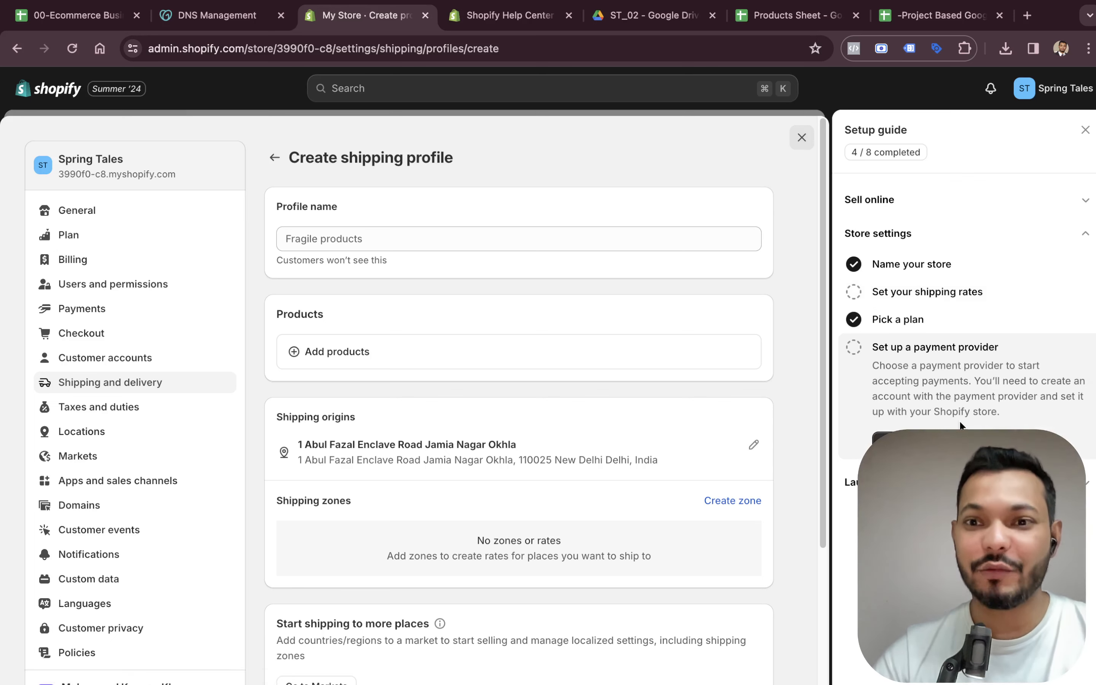
left_click(131, 211)
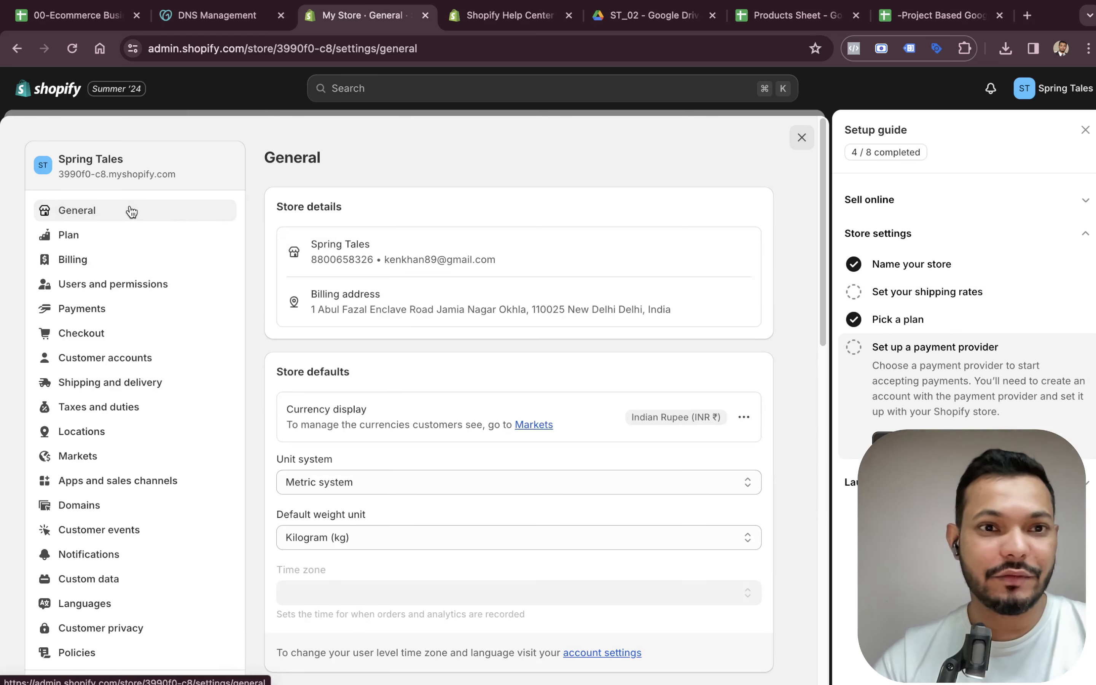
left_click(157, 250)
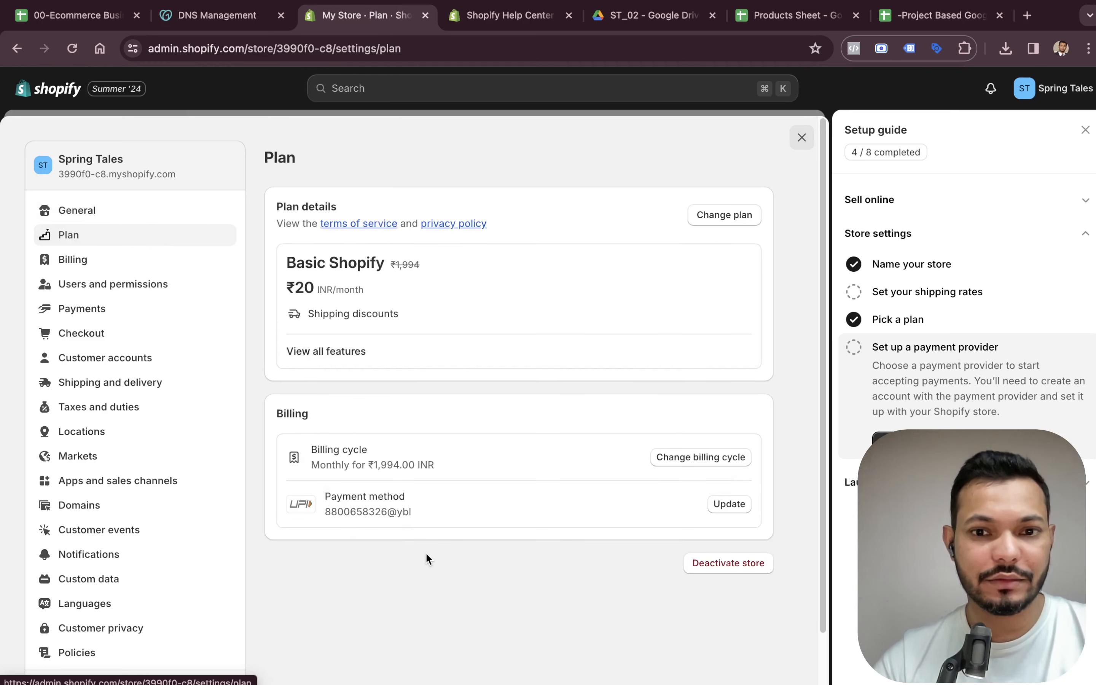
left_click(110, 270)
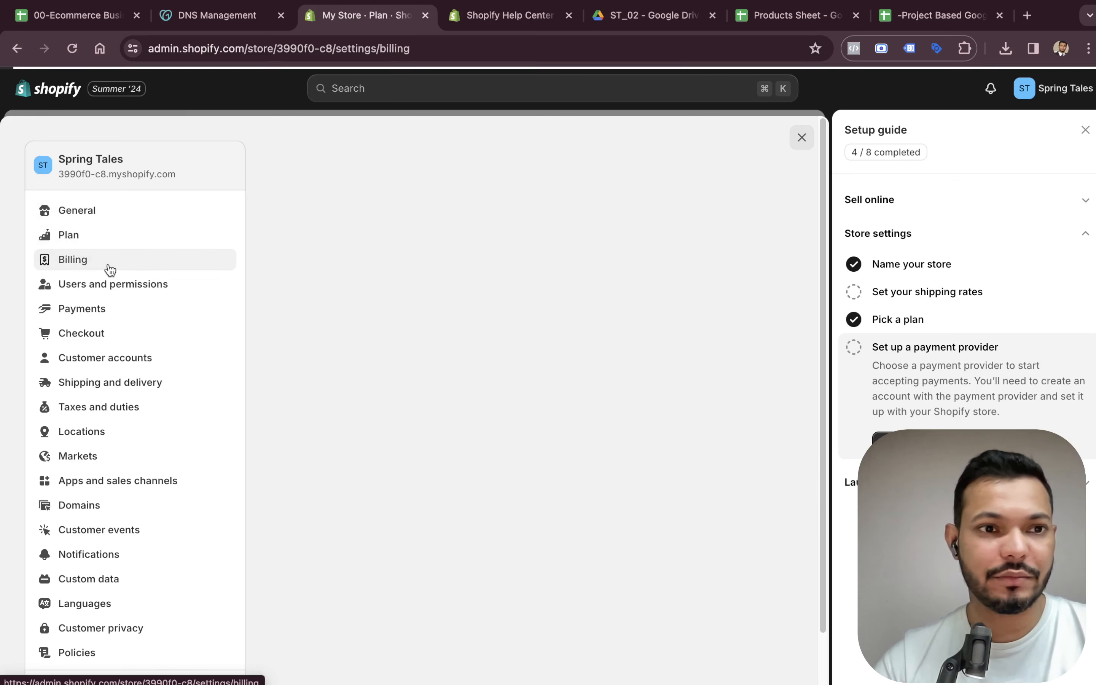
left_click(127, 292)
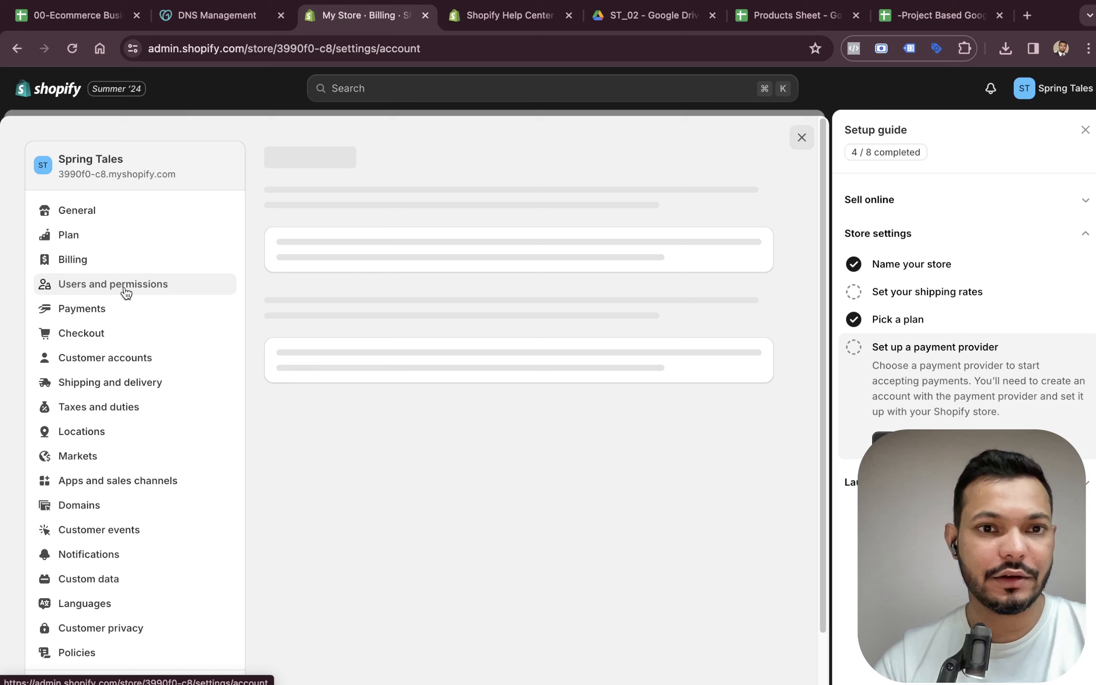
left_click(126, 317)
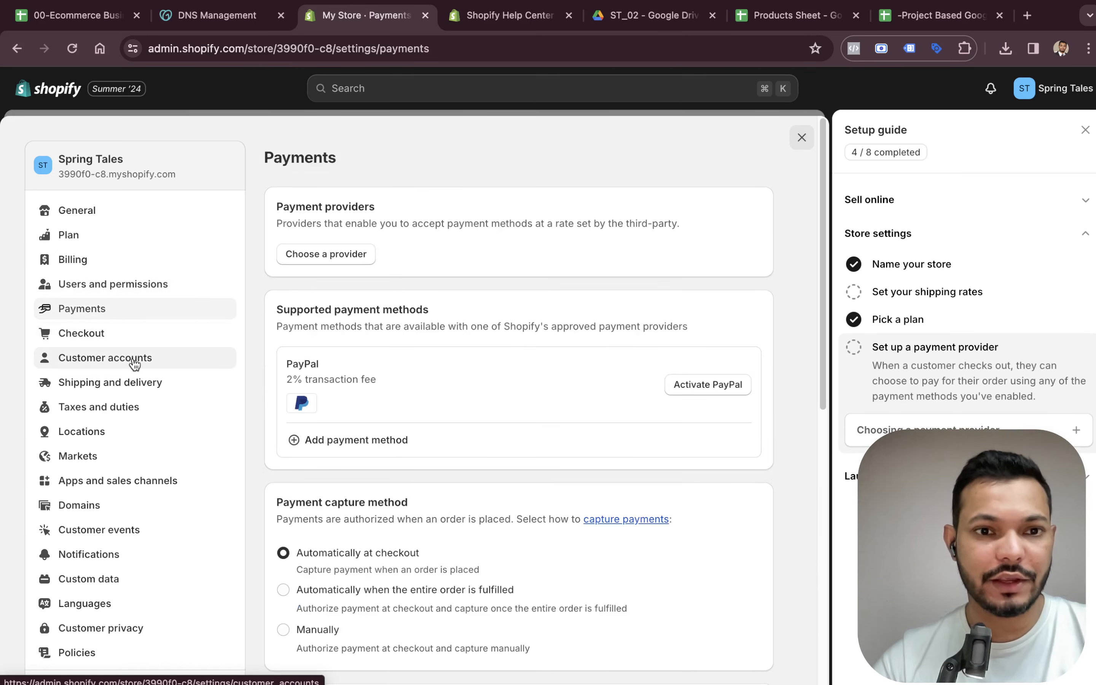
scroll(134, 362, "down", 3)
scroll(457, 376, "up", 3)
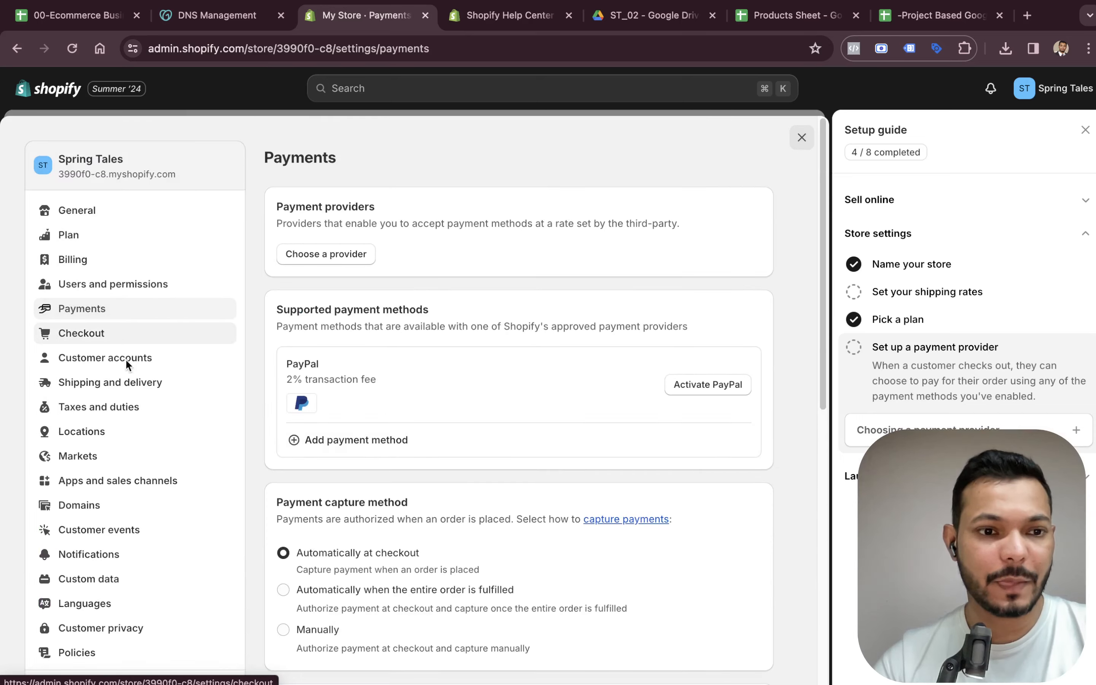
Return from the payments settings to the admin home and close the setup guide panel.
scroll(145, 452, "down", 8)
scroll(256, 386, "up", 8)
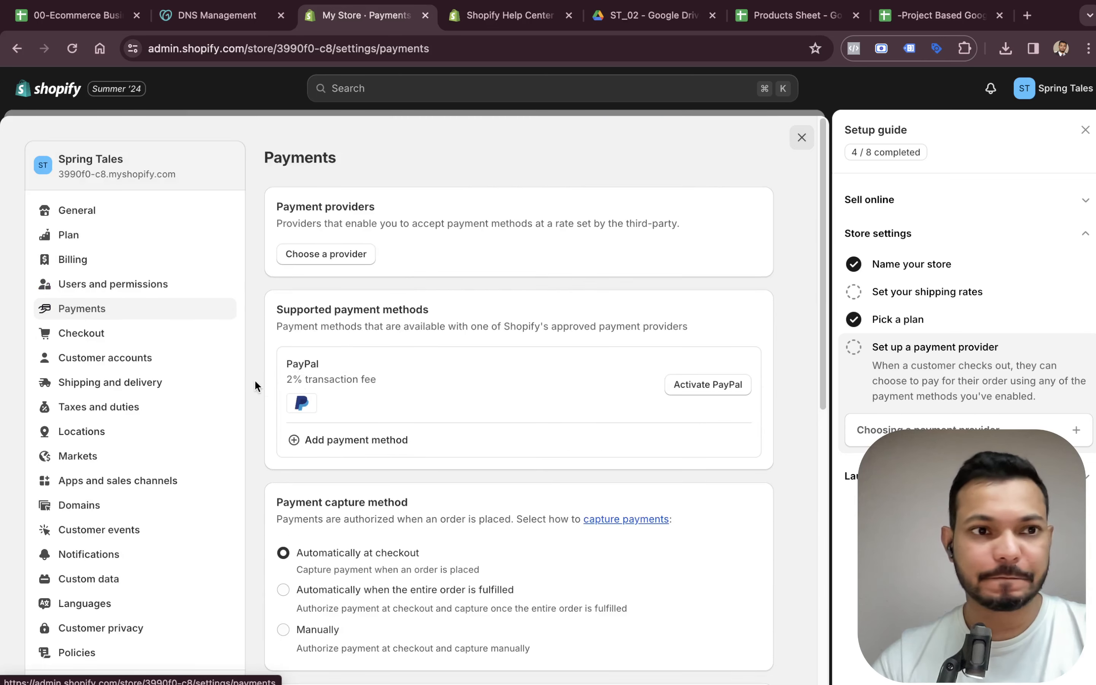
left_click(20, 93)
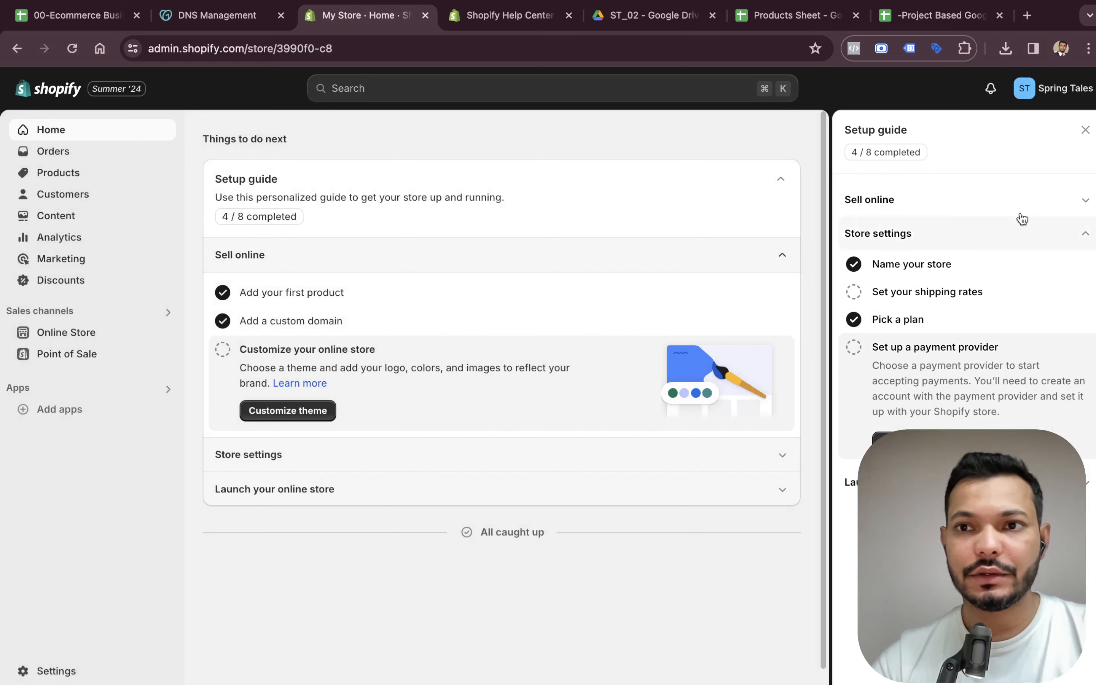
left_click(1085, 130)
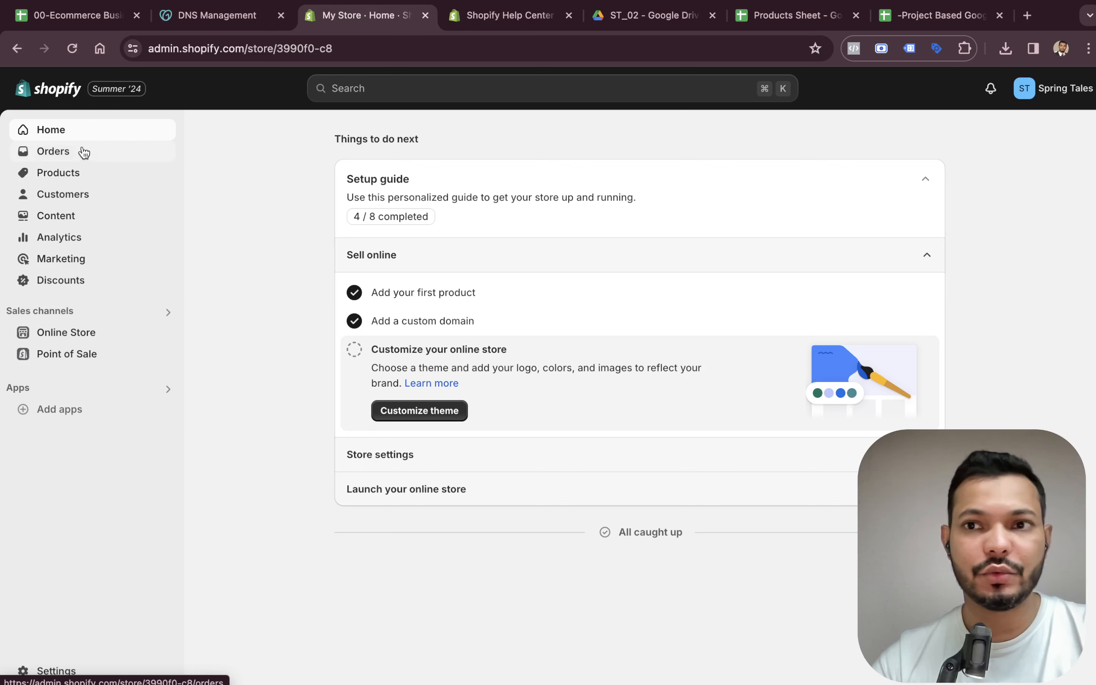
left_click(1058, 91)
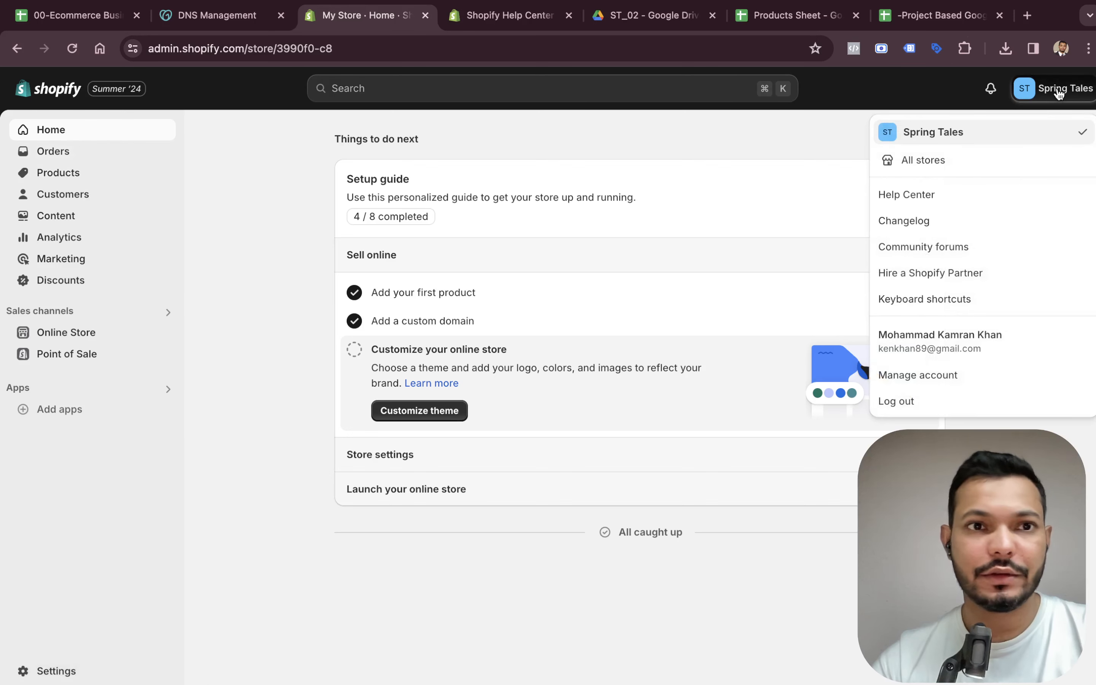
left_click(269, 402)
Open the Online Store themes page and preview the live storefront in a new tab.
left_click(114, 344)
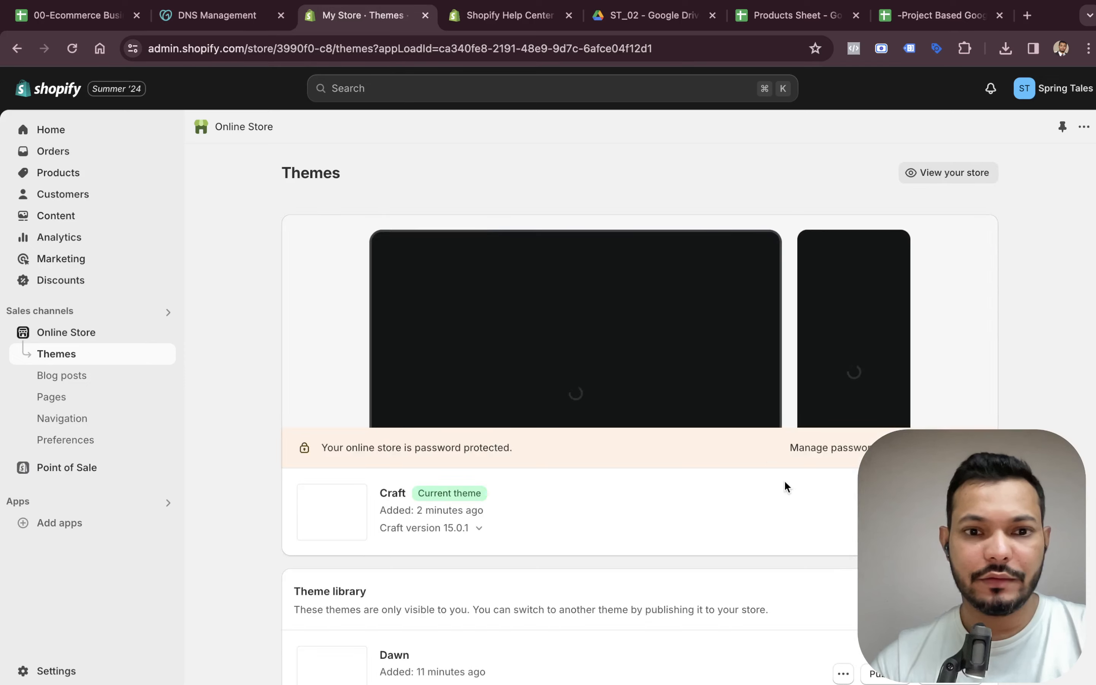
scroll(784, 489, "down", 3)
scroll(791, 498, "down", 10)
scroll(797, 557, "up", 15)
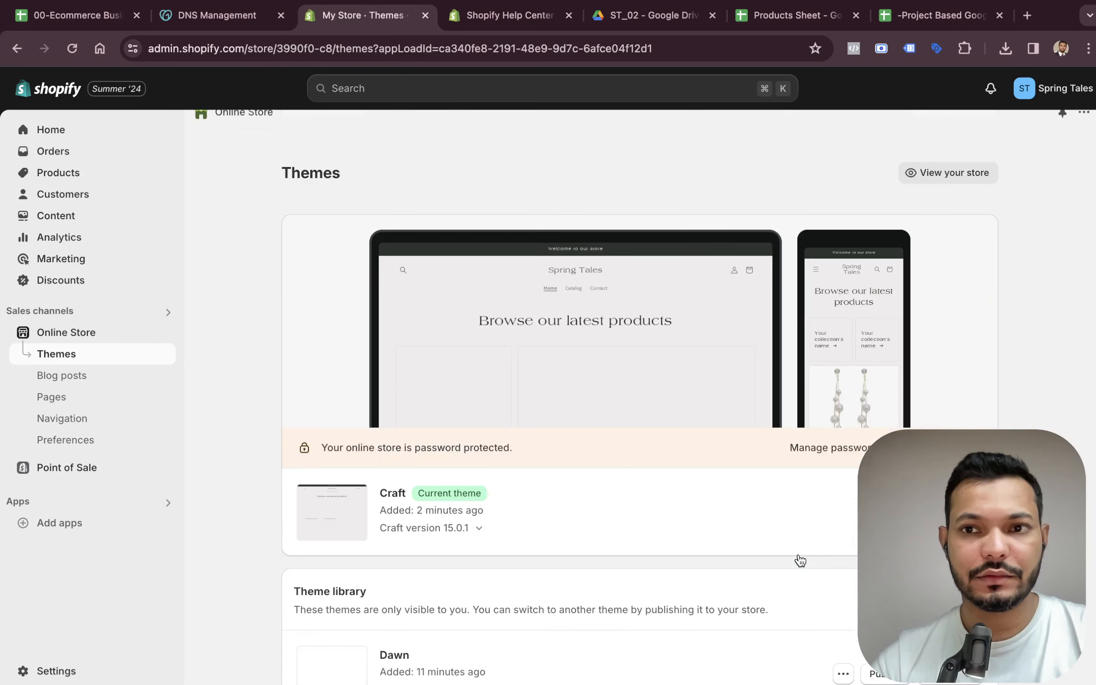
left_click(946, 172)
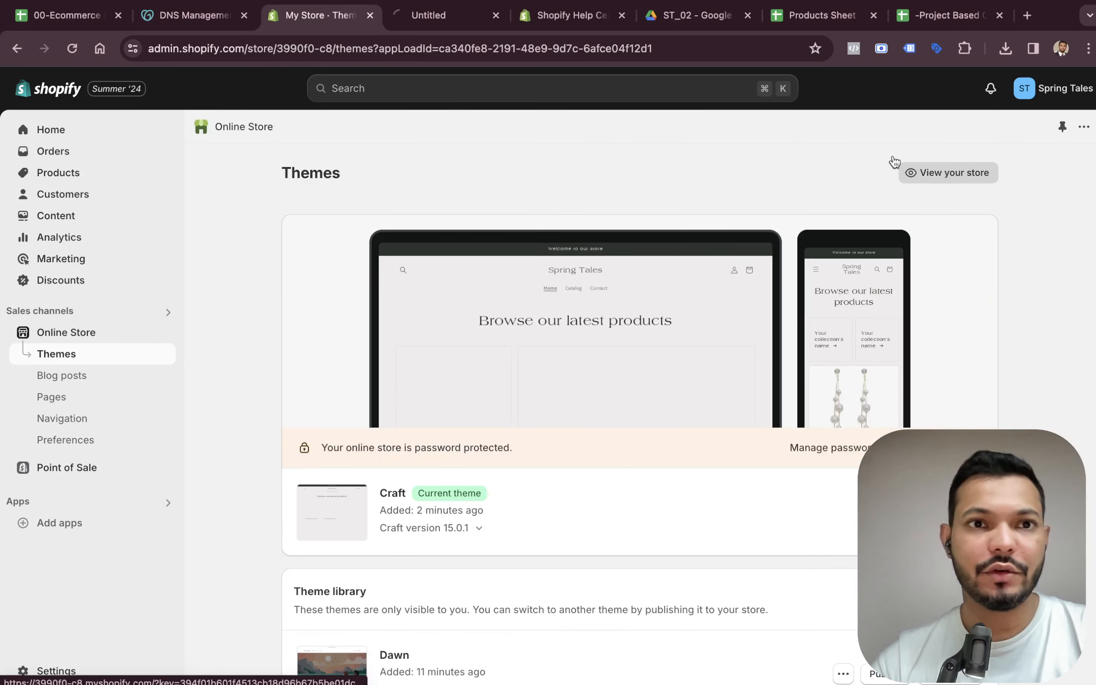
left_click(450, 17)
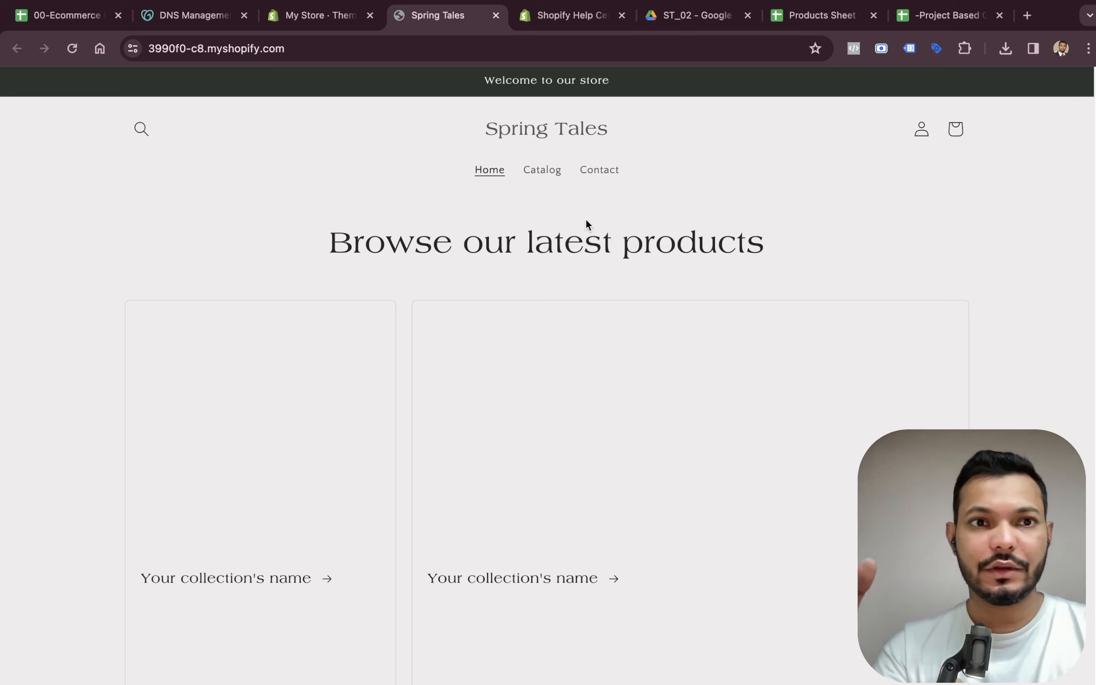
scroll(588, 223, "down", 10)
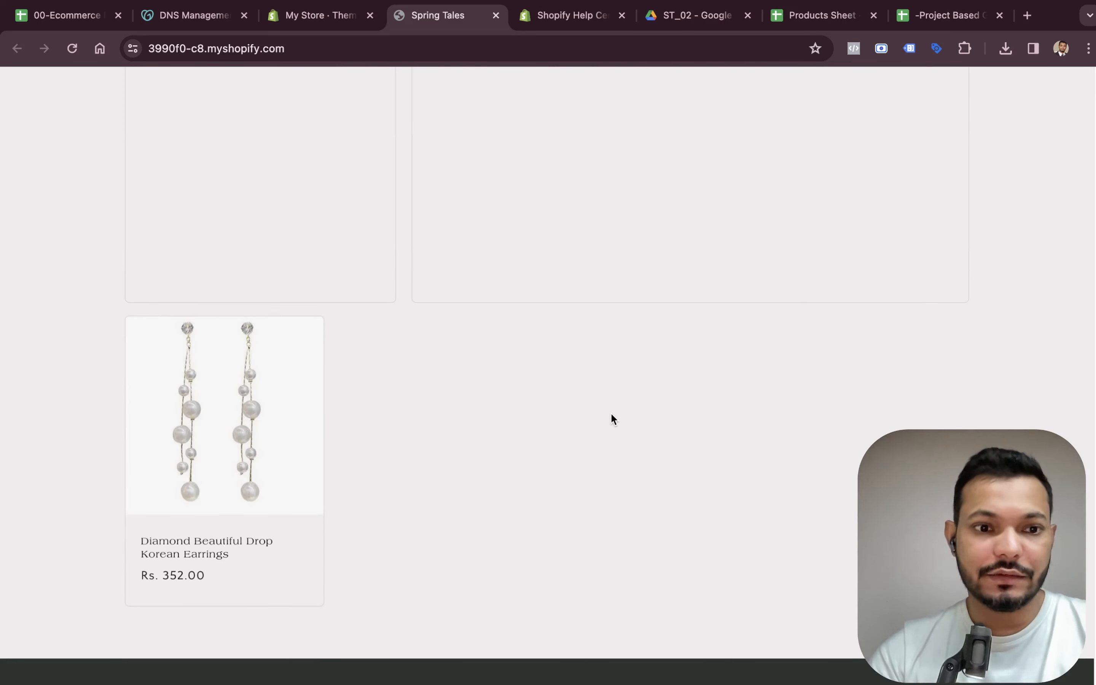
scroll(362, 442, "up", 10)
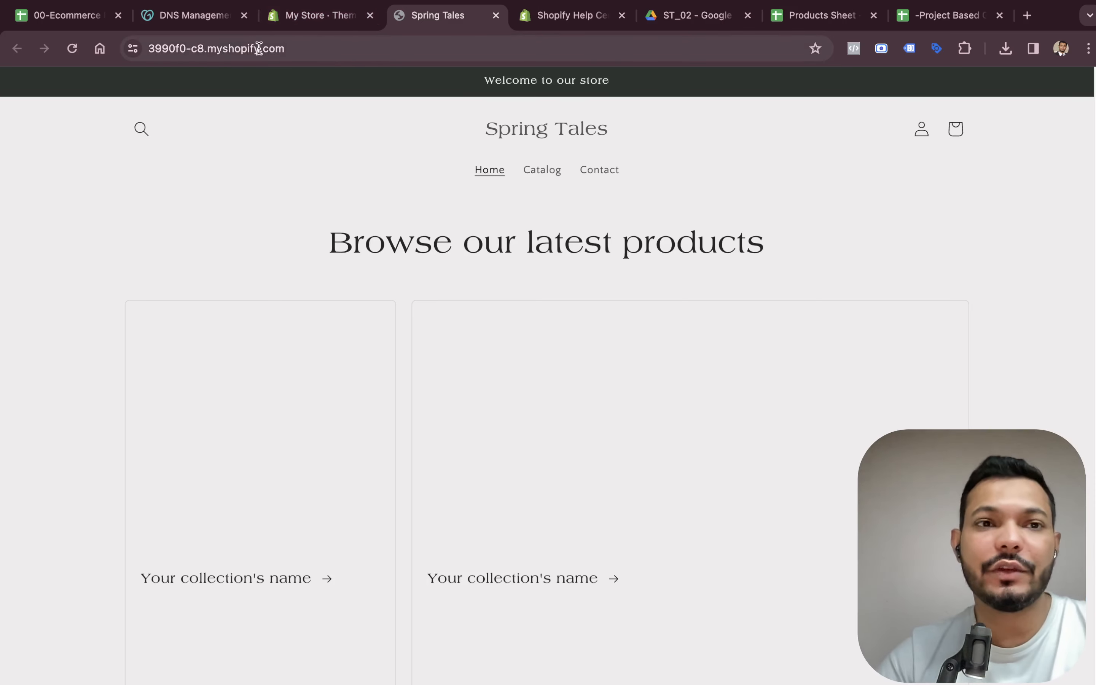
Return to the themes page and browse the theme library.
left_click(316, 16)
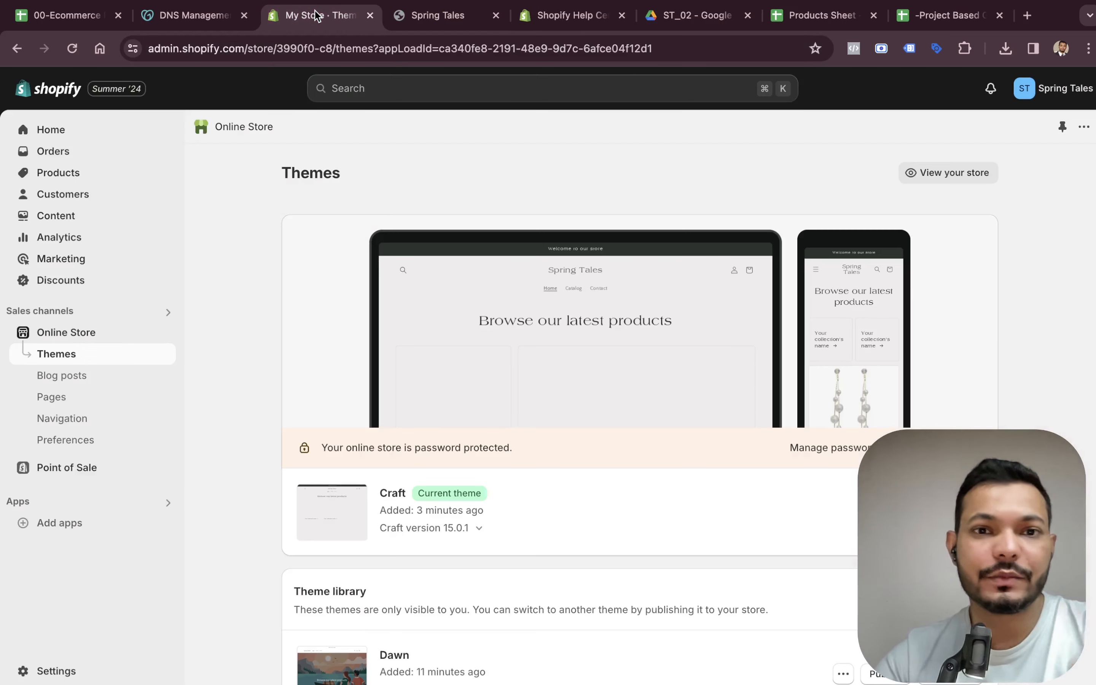
scroll(472, 414, "down", 15)
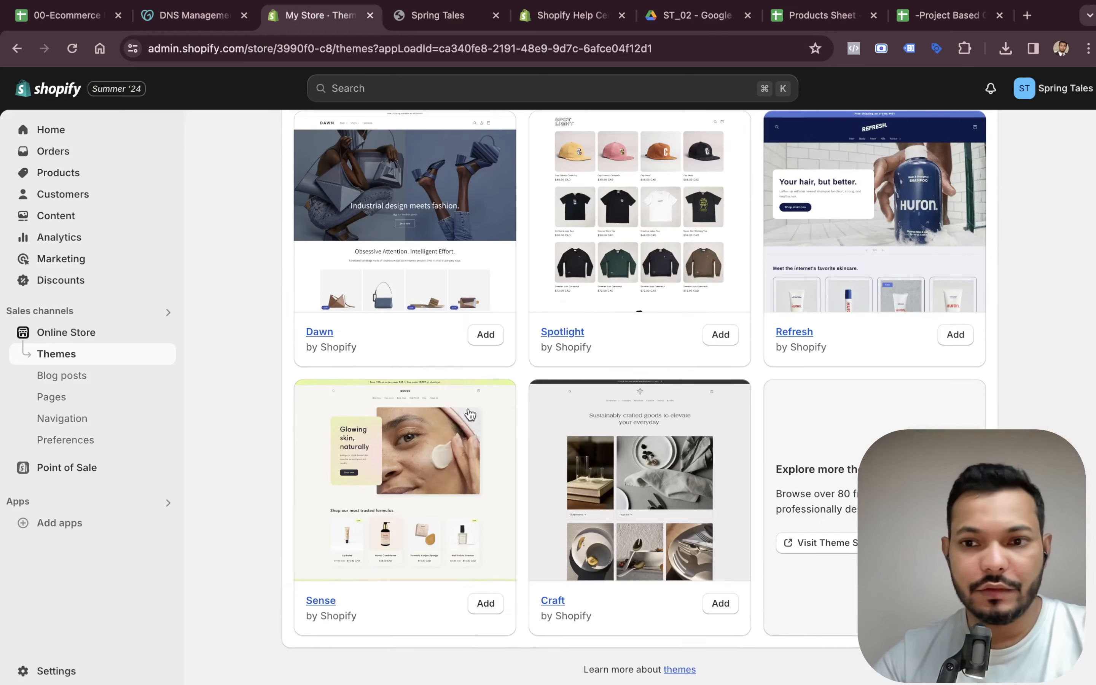
scroll(471, 414, "up", 15)
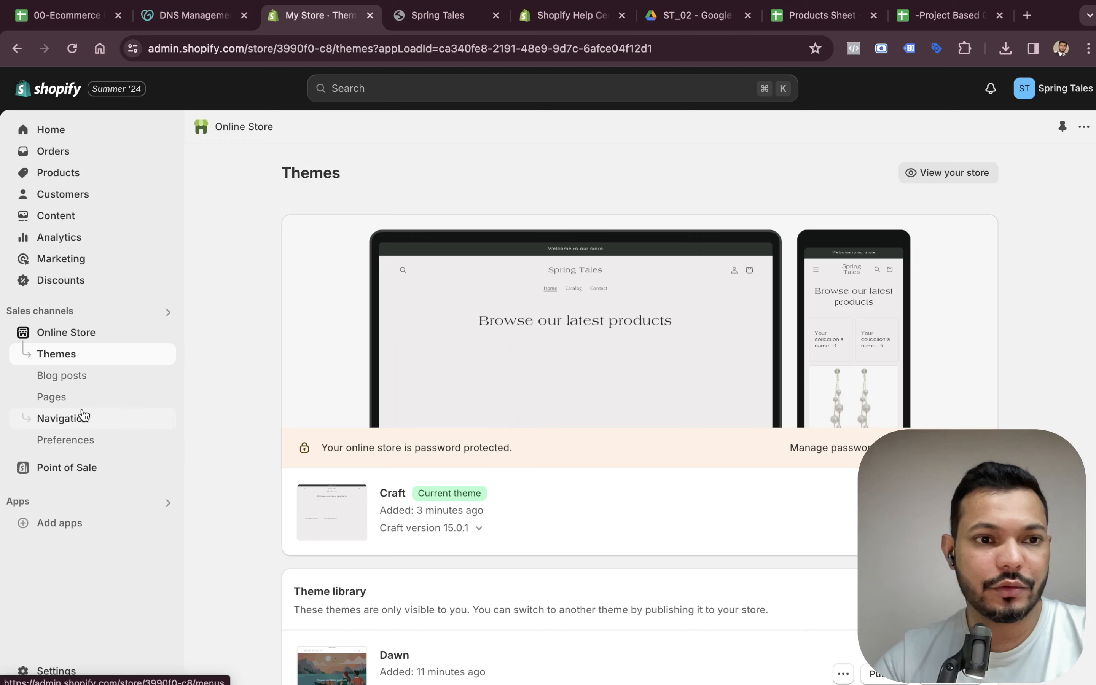
Open the Online Store preferences and paste the product type Artificial Jewelry from the business sheet into the homepage title.
left_click(89, 444)
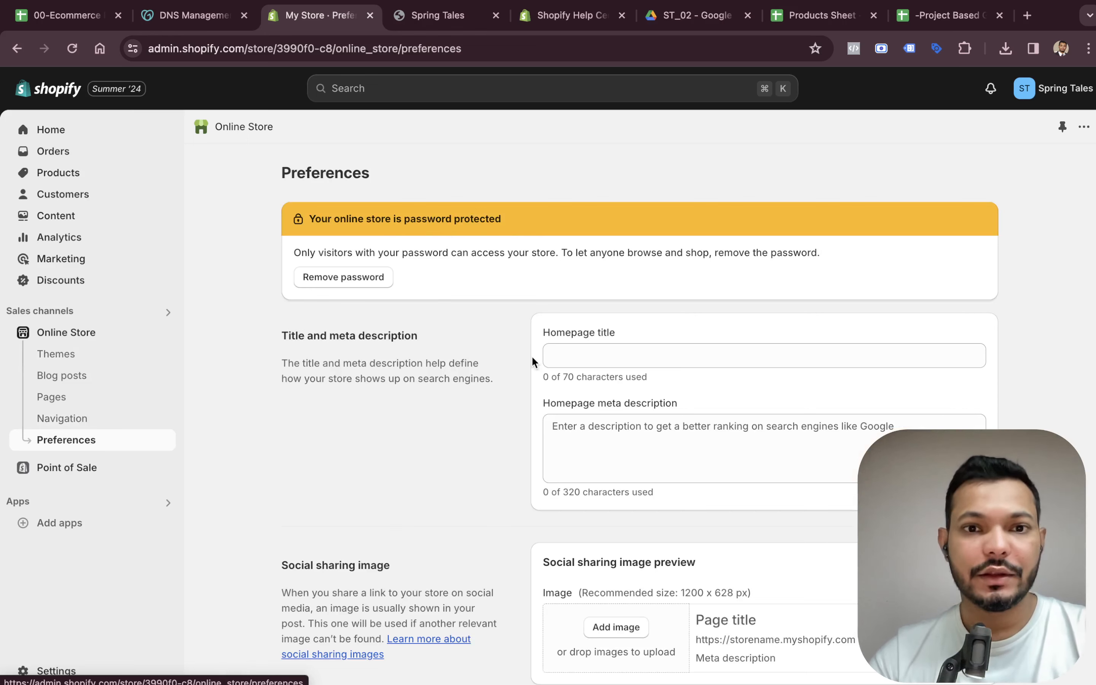
left_click(585, 360)
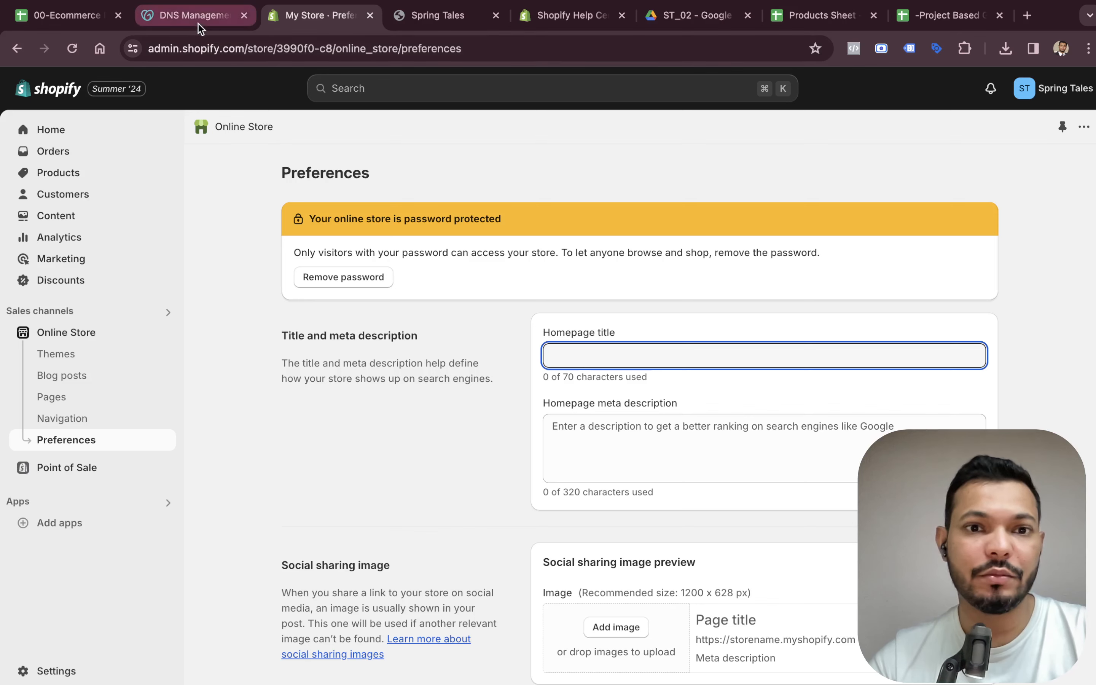
left_click(81, 12)
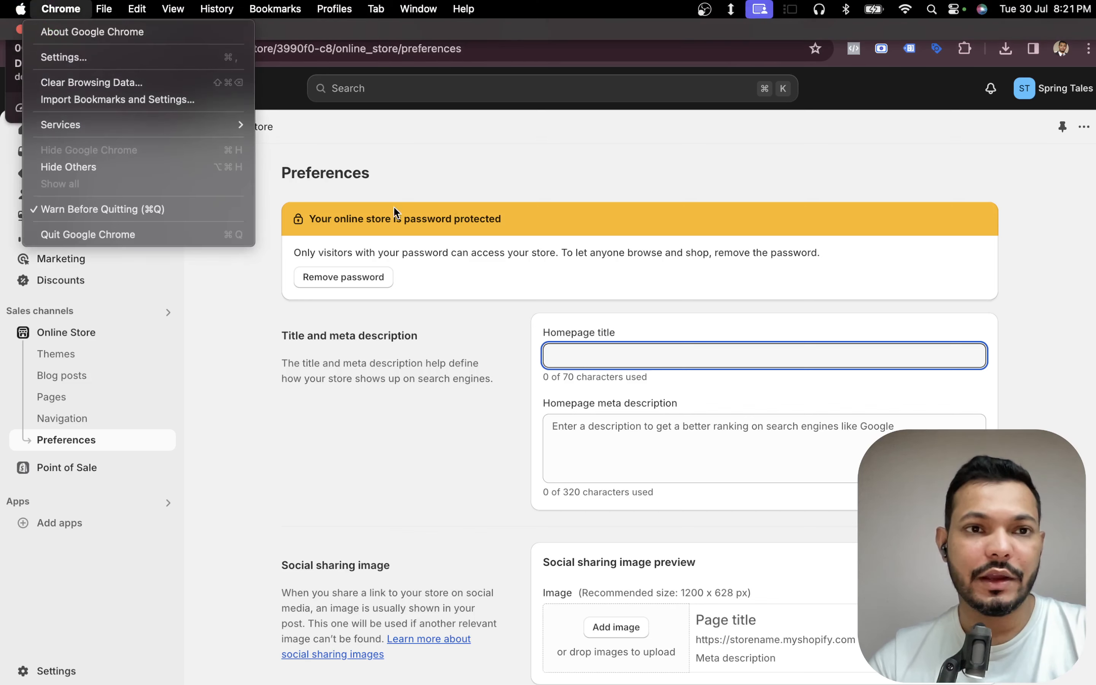
left_click(393, 207)
left_click(188, 125)
left_click(62, 20)
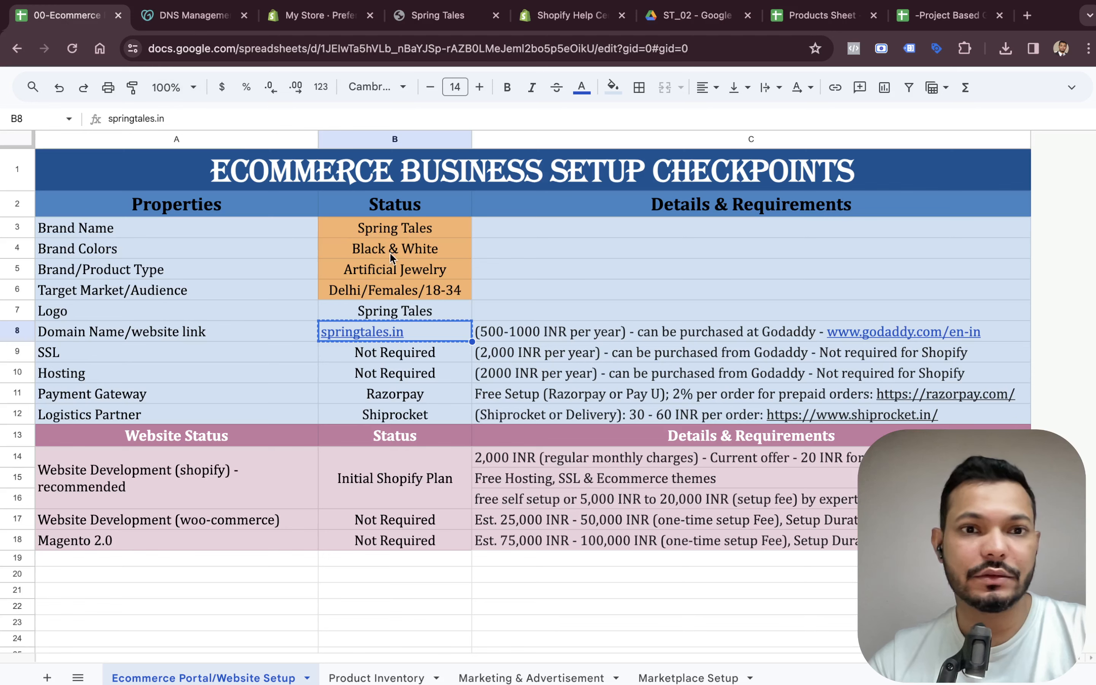
left_click(438, 271)
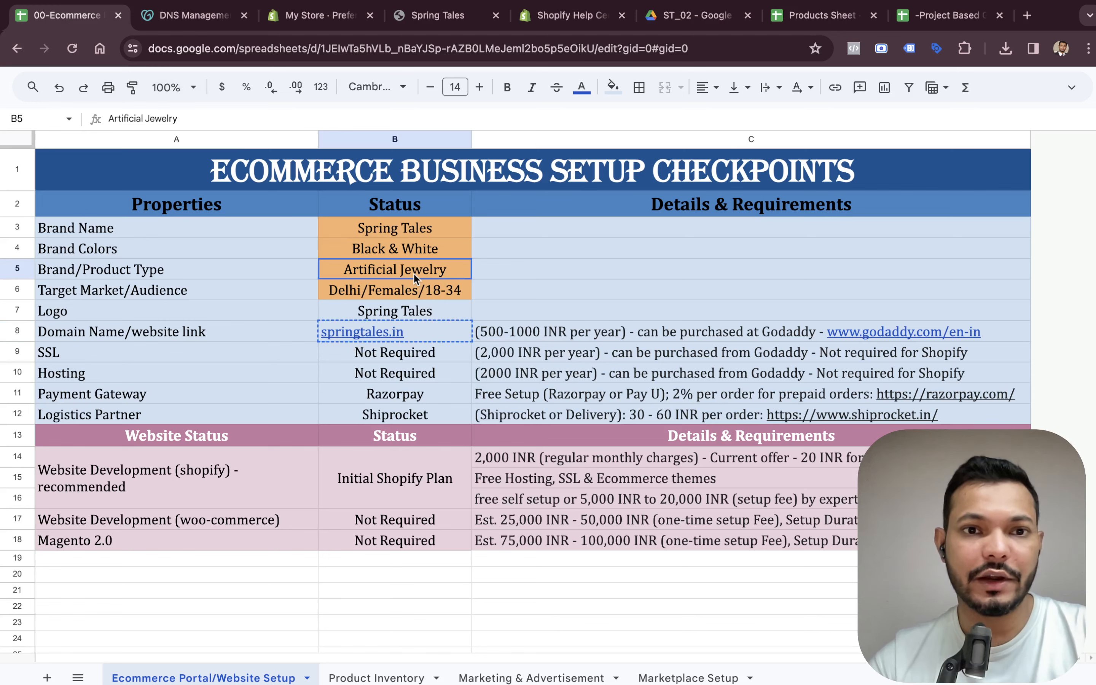
left_click(206, 26)
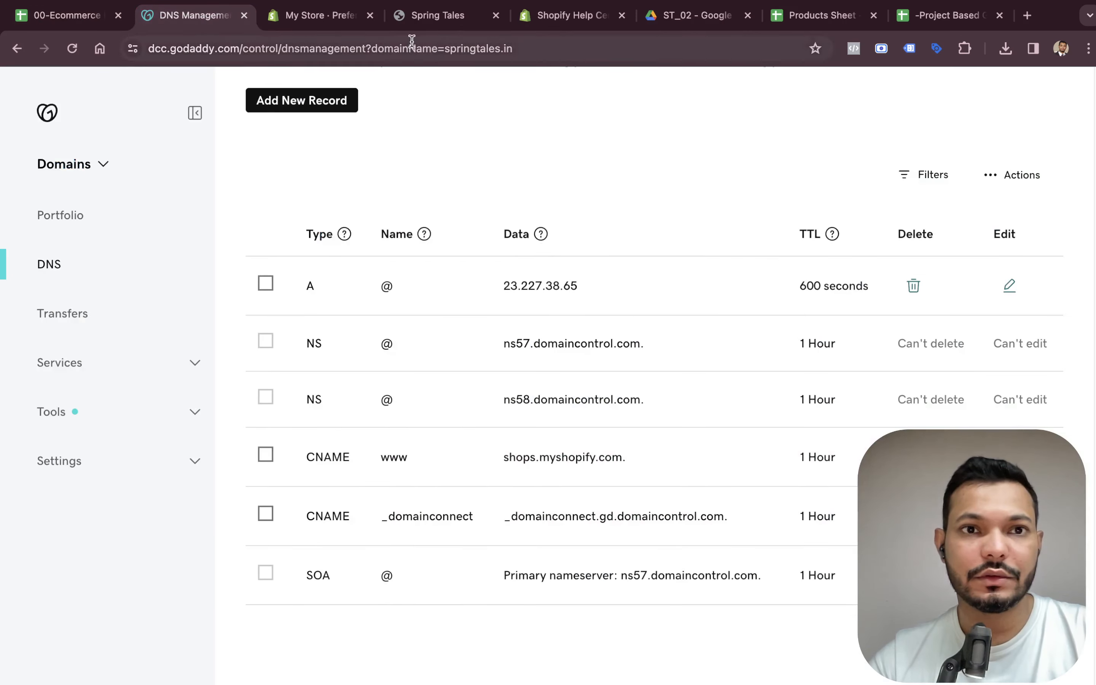
left_click(333, 23)
left_click(644, 355)
type("Artificial Jewelry")
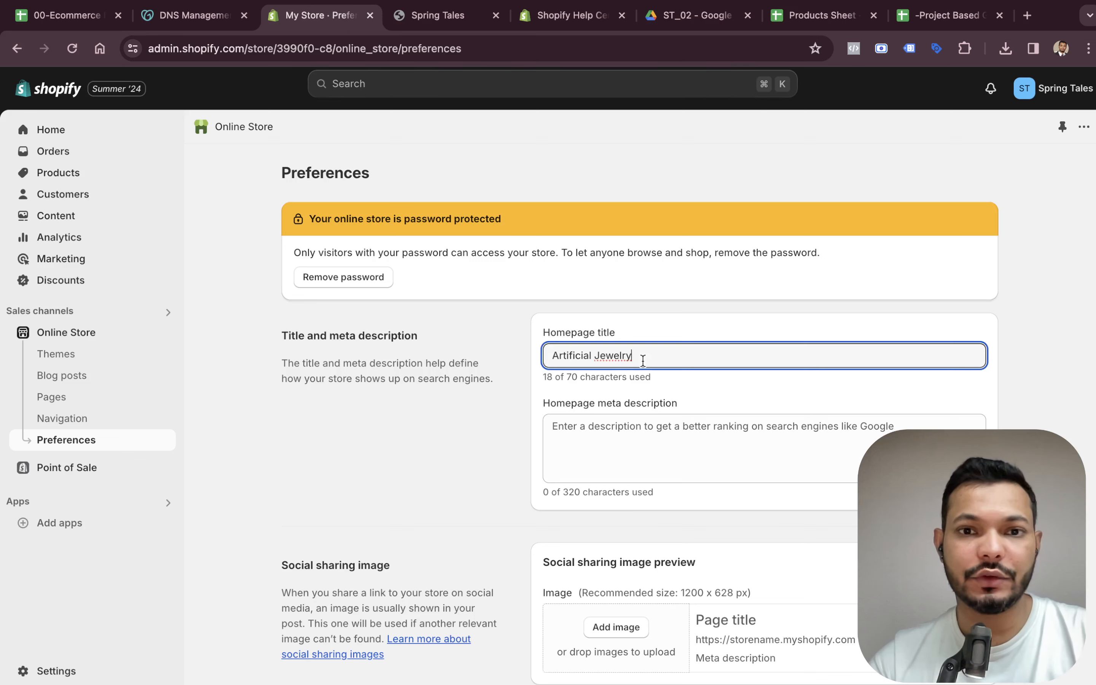
Change the homepage title to Online Artificial Jewellery Store, applying the Jewellery spelling suggestion.
key("super+Left")
type("Online")
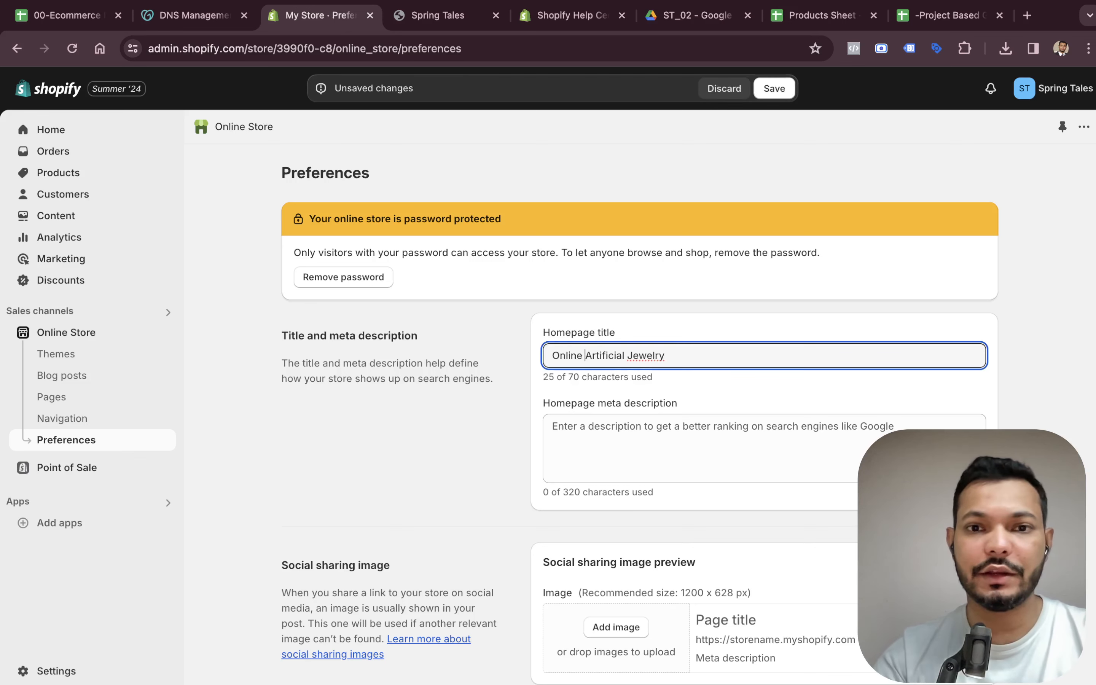
key("super+Right")
type("Store")
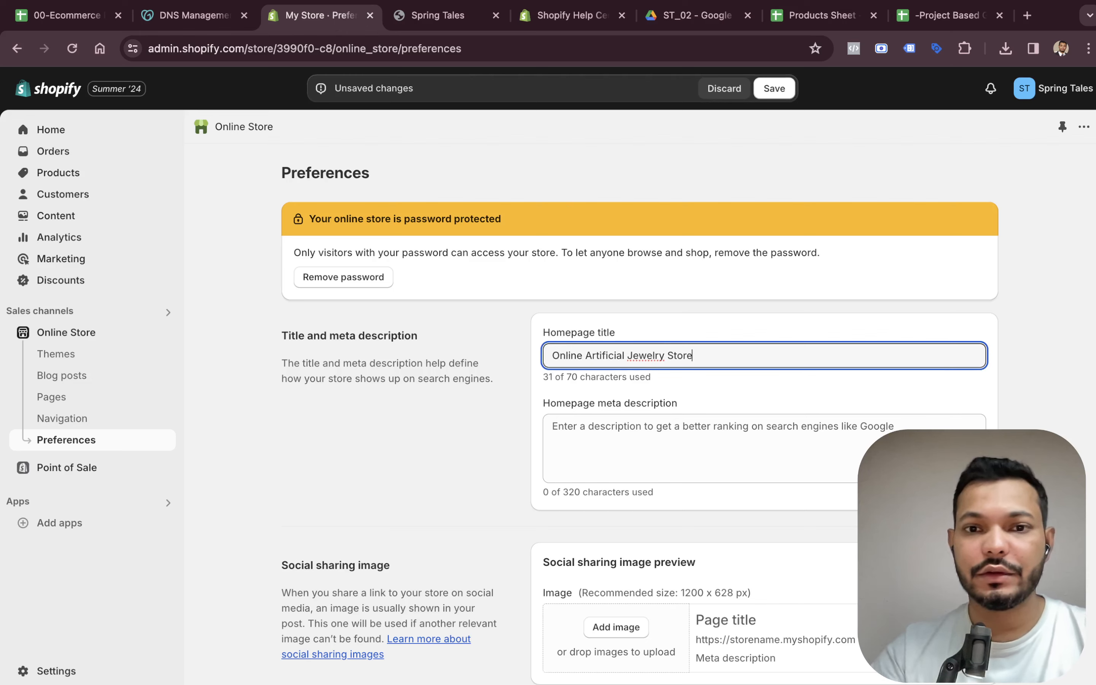
right_click(650, 360)
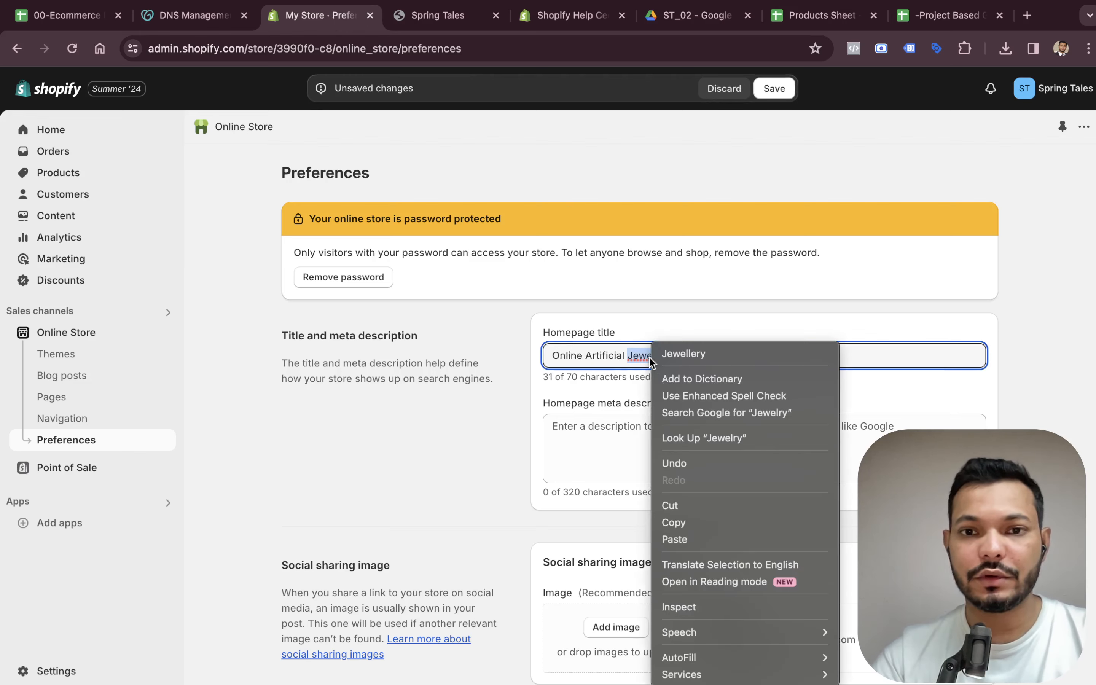
left_click(675, 358)
Clear the storefront password in password protection and save the preferences.
left_click(643, 428)
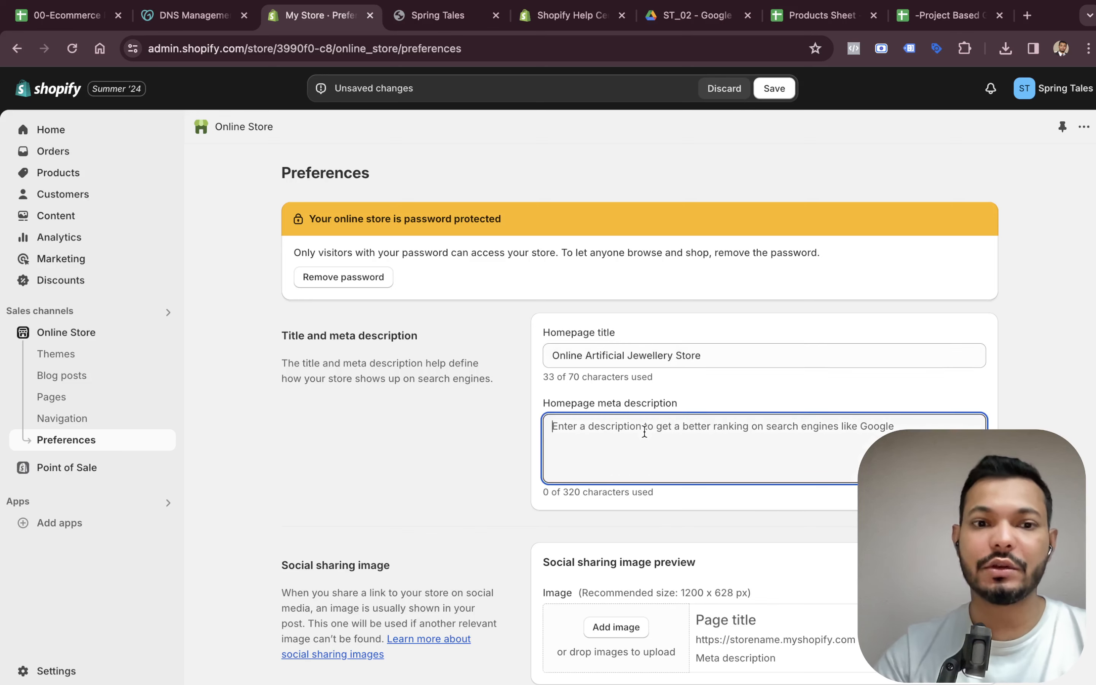
scroll(467, 343, "down", 4)
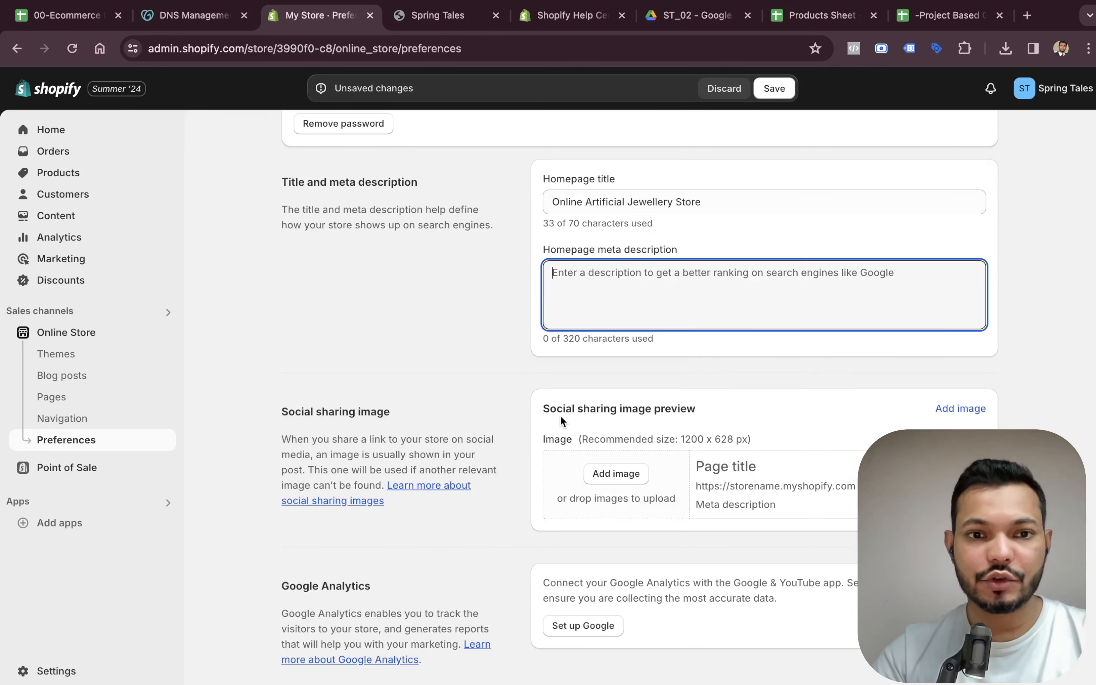
scroll(587, 389, "down", 1)
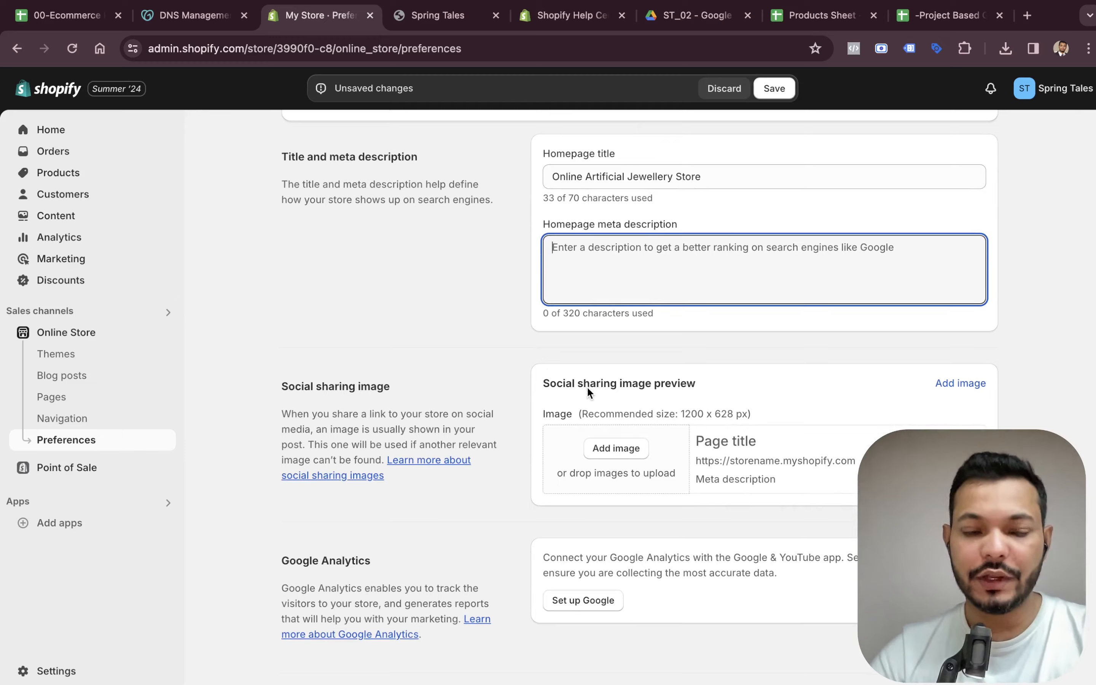
scroll(588, 390, "down", 6)
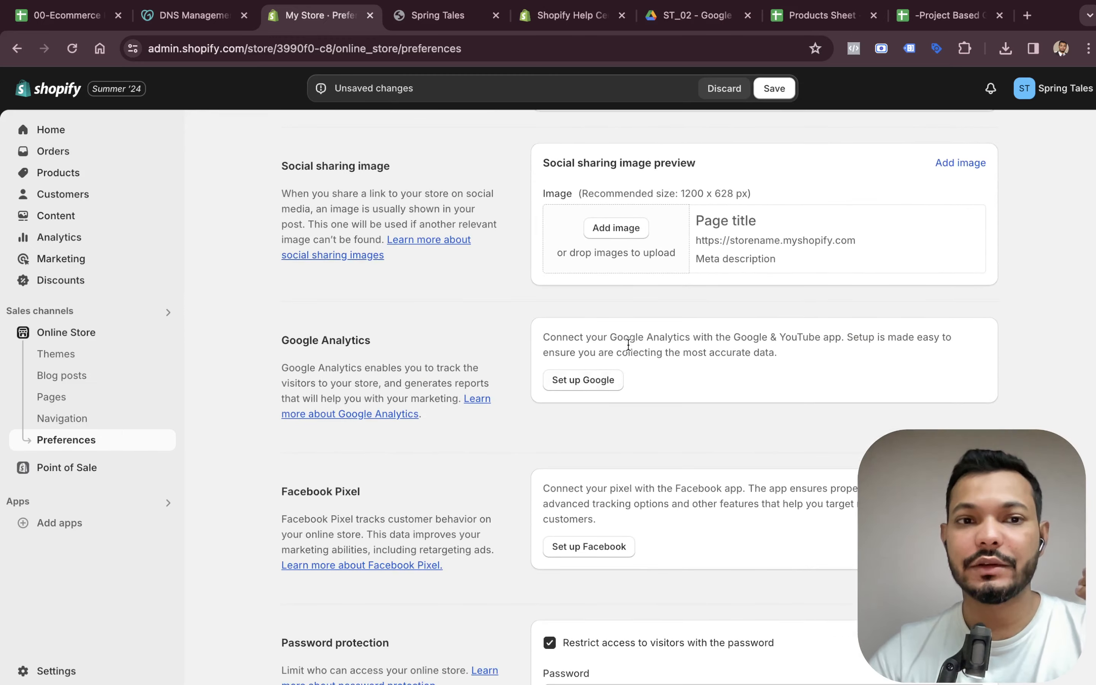
scroll(696, 349, "down", 9)
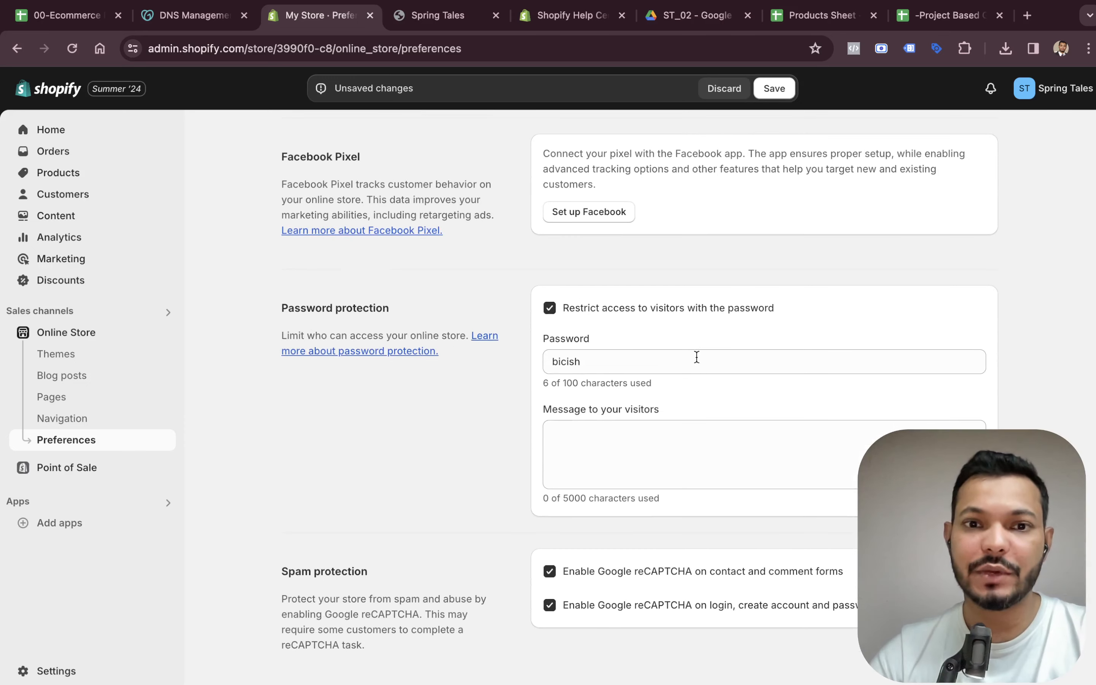
left_click(696, 357)
key("super+a")
key("BackSpace")
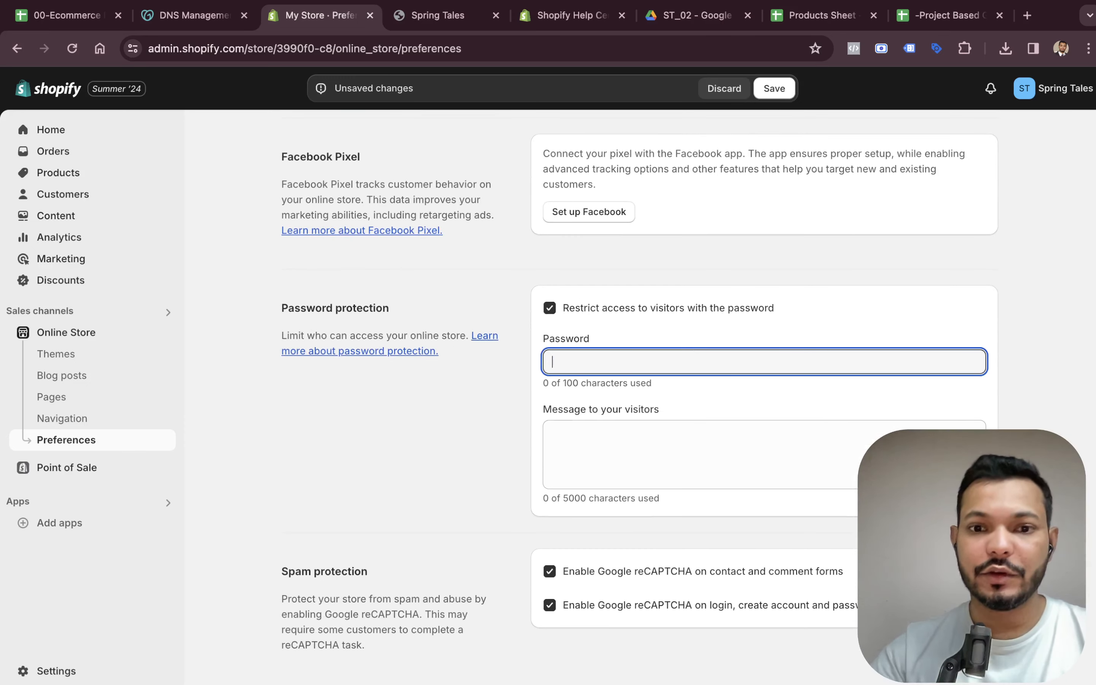
scroll(682, 416, "down", 1)
key("super+s")
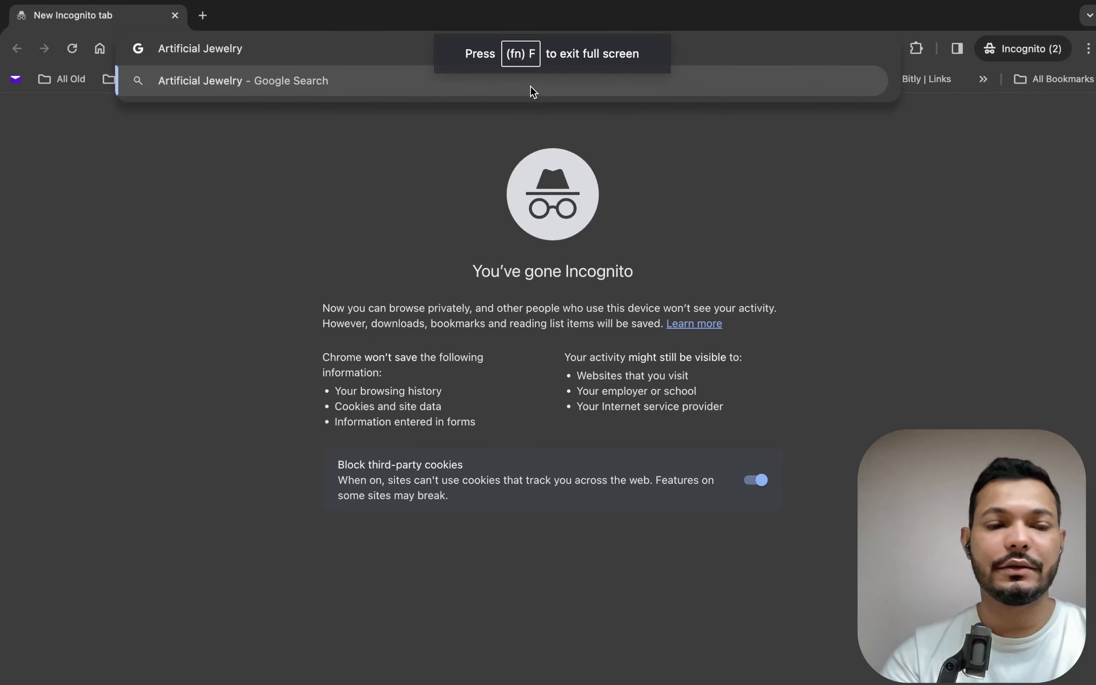
Open springtales.in in an incognito window and scroll through its homepage.
key("BackSpace")
key("BackSpace")
key("BackSpace")
key("BackSpace")
key("BackSpace")
key("BackSpace")
key("BackSpace")
key("BackSpace")
key("BackSpace")
key("BackSpace")
key("BackSpace")
key("BackSpace")
key("BackSpace")
key("BackSpace")
key("BackSpace")
key("BackSpace")
key("BackSpace")
key("BackSpace")
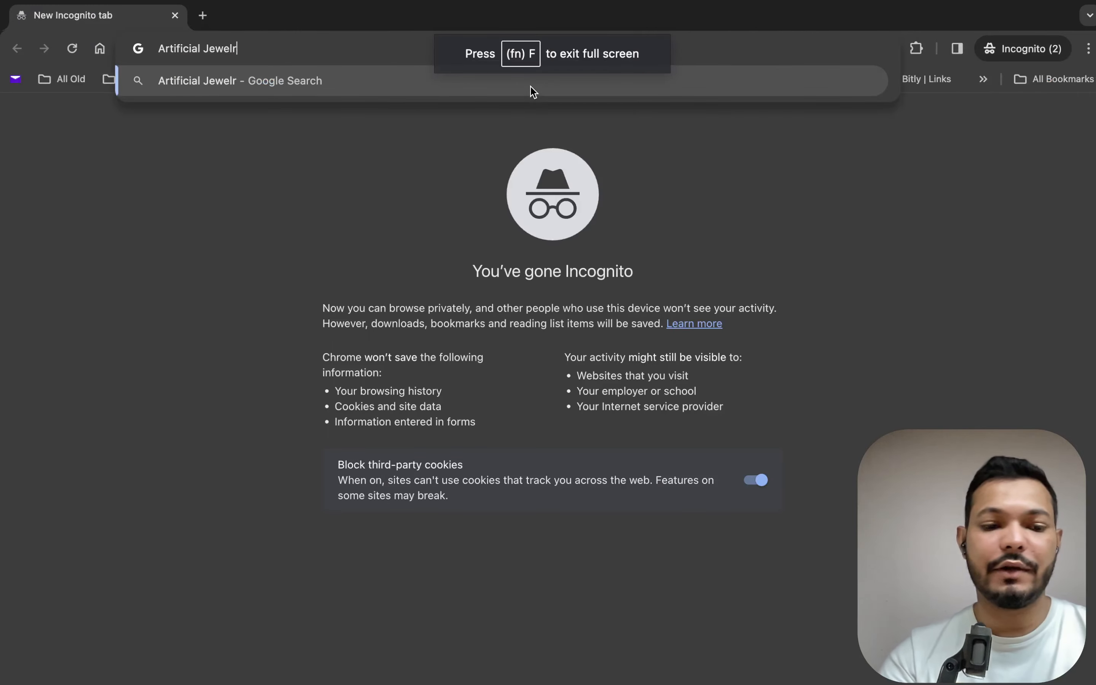
type("sprintal")
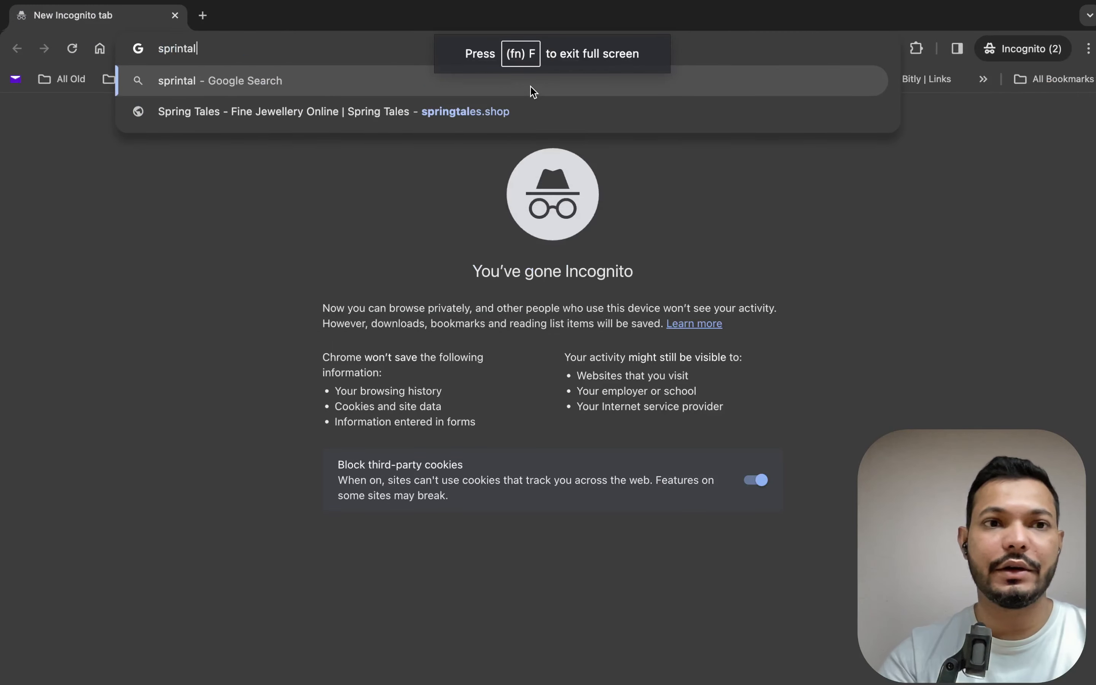
key("BackSpace")
key("BackSpace")
key("BackSpace")
type("gta,")
key("BackSpace")
type("les.in")
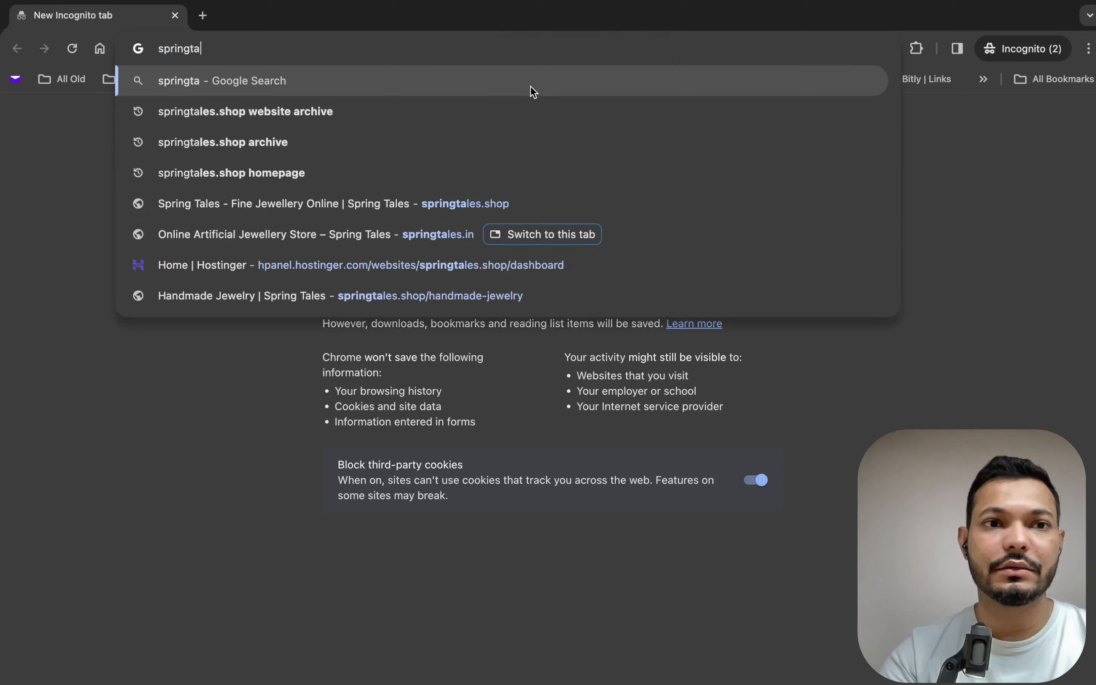
key("Return")
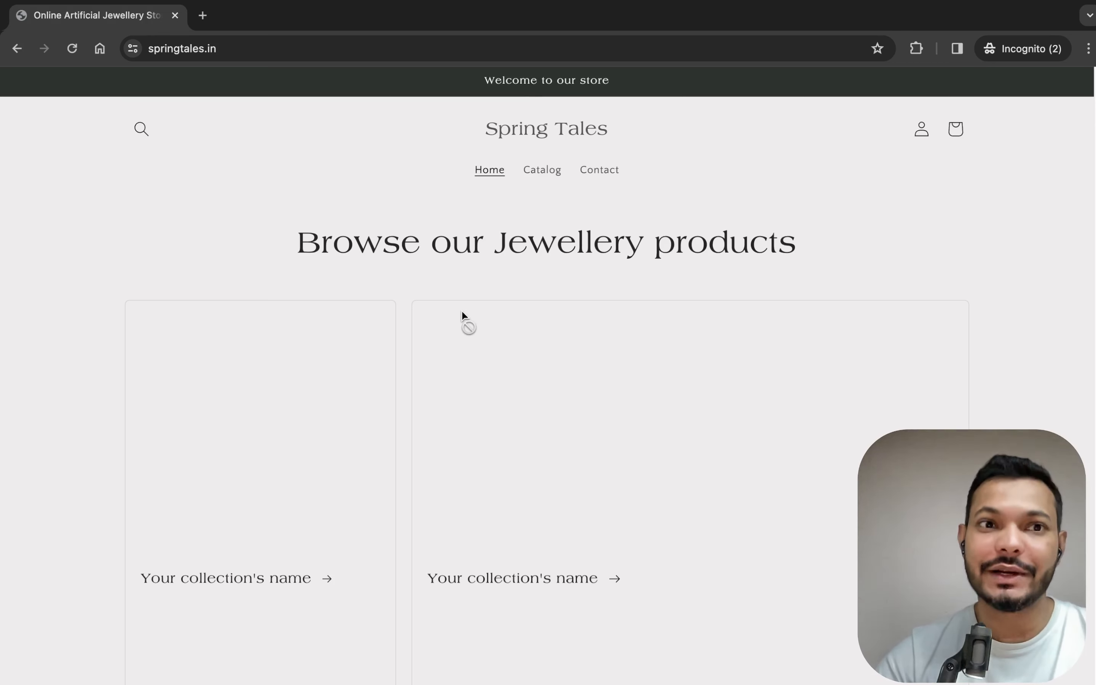
scroll(462, 311, "down", 10)
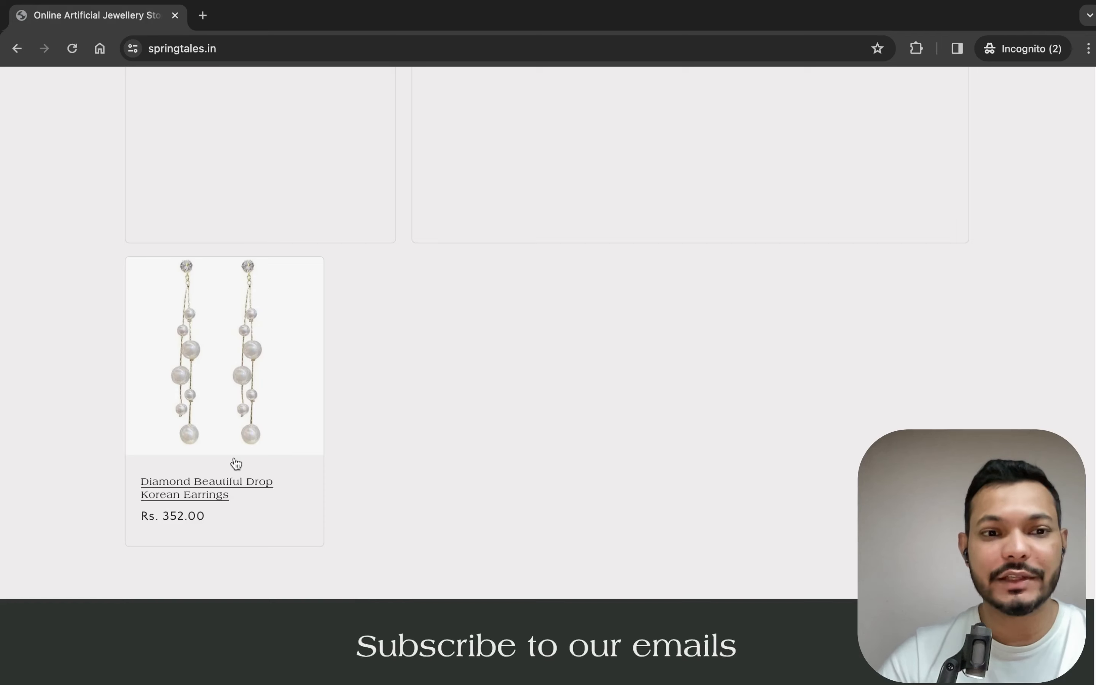